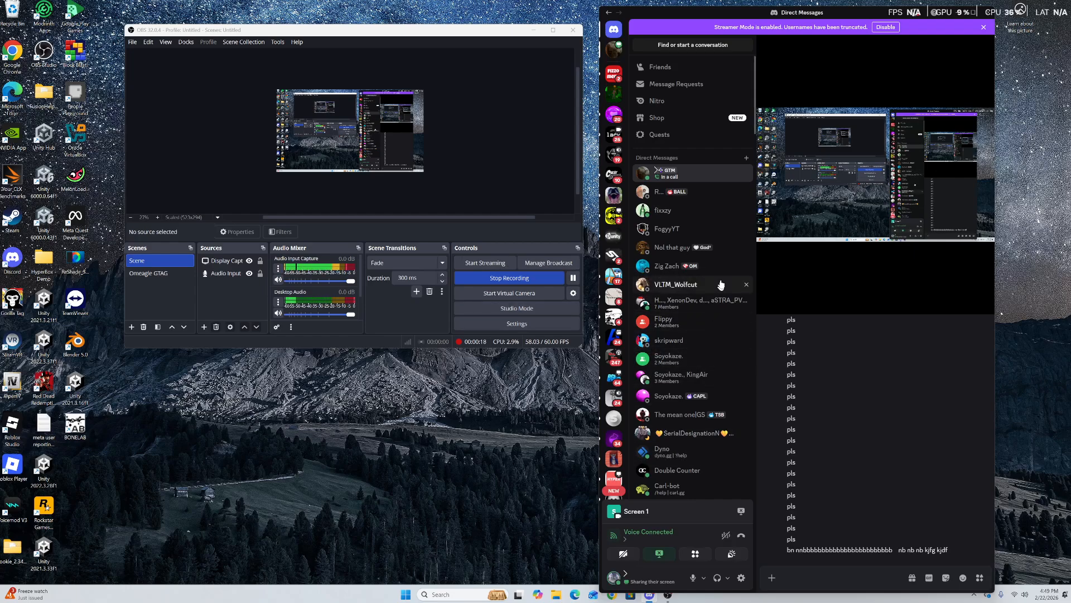
Minimize the Discord and OBS windows, and open Unity Hub from the desktop.
mouse_move(909, 237)
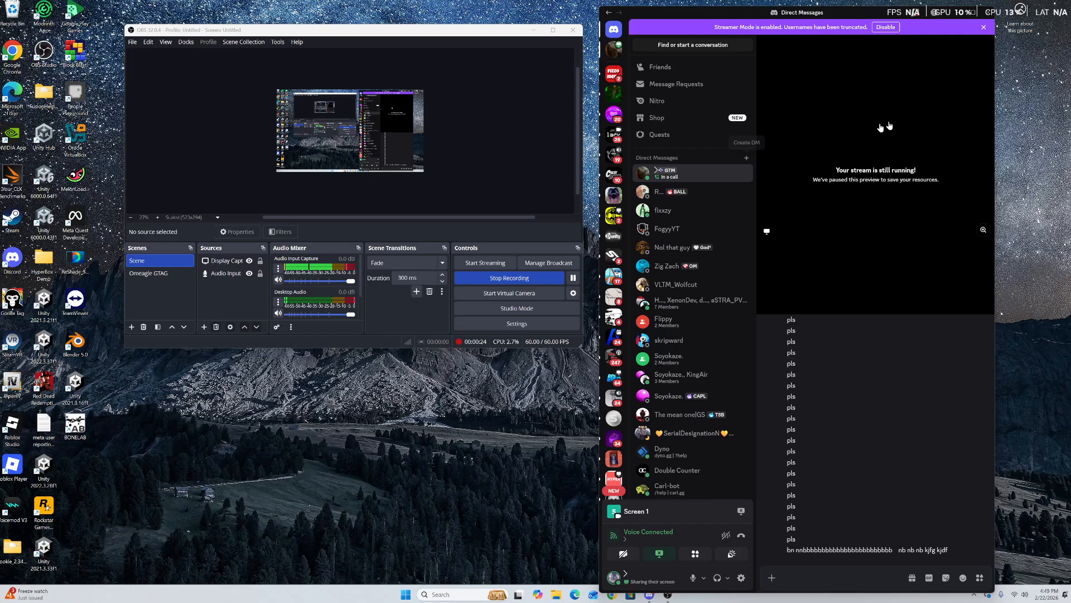
left_click(956, 17)
left_click(534, 30)
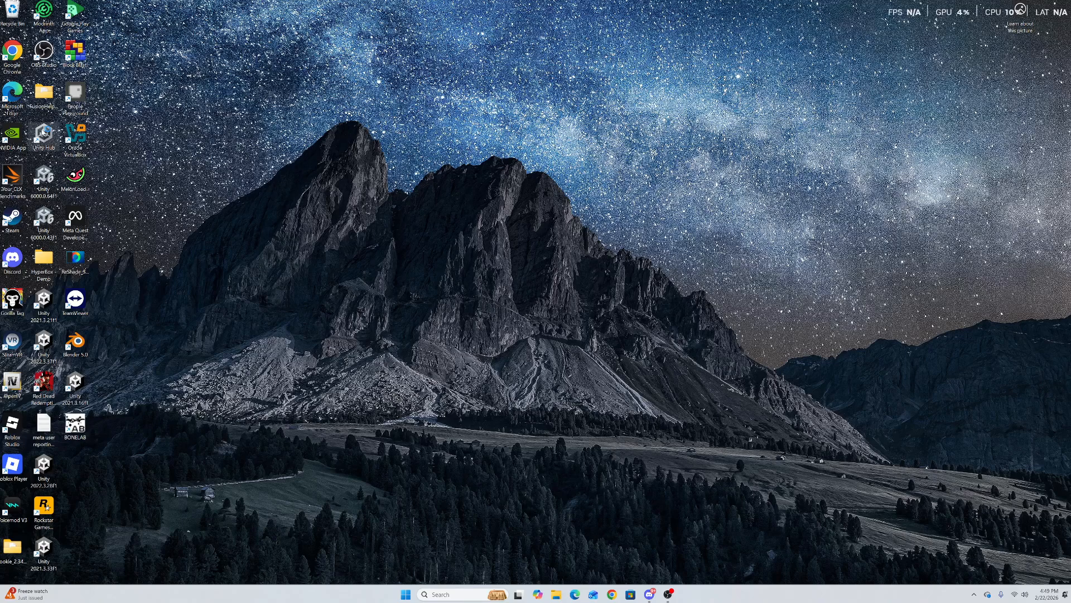
double_click(43, 134)
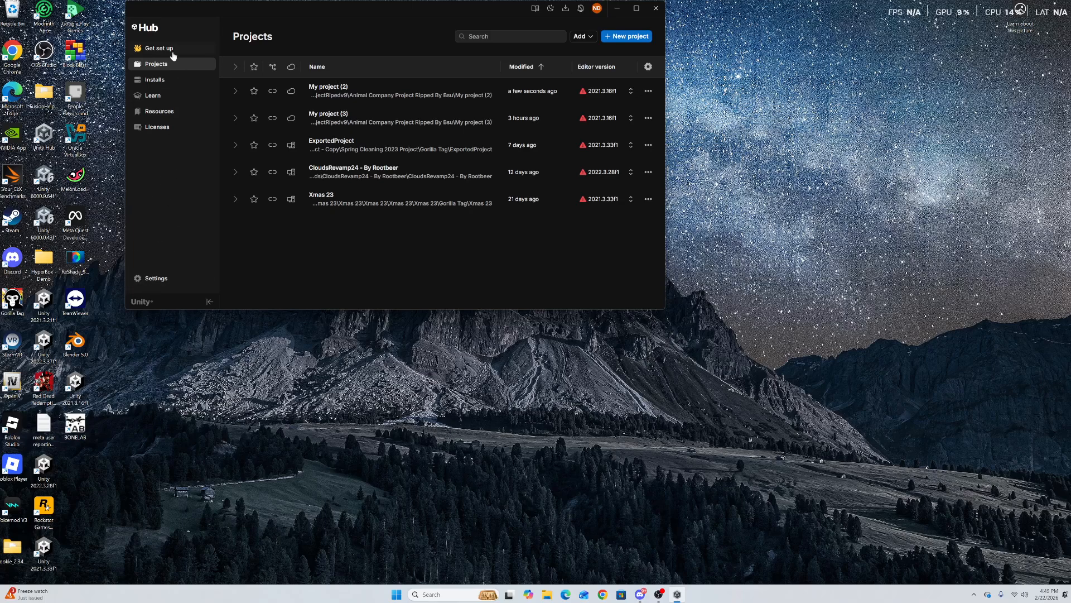
Open the online Unity download archive from the options for installing another editor version.
left_click(176, 80)
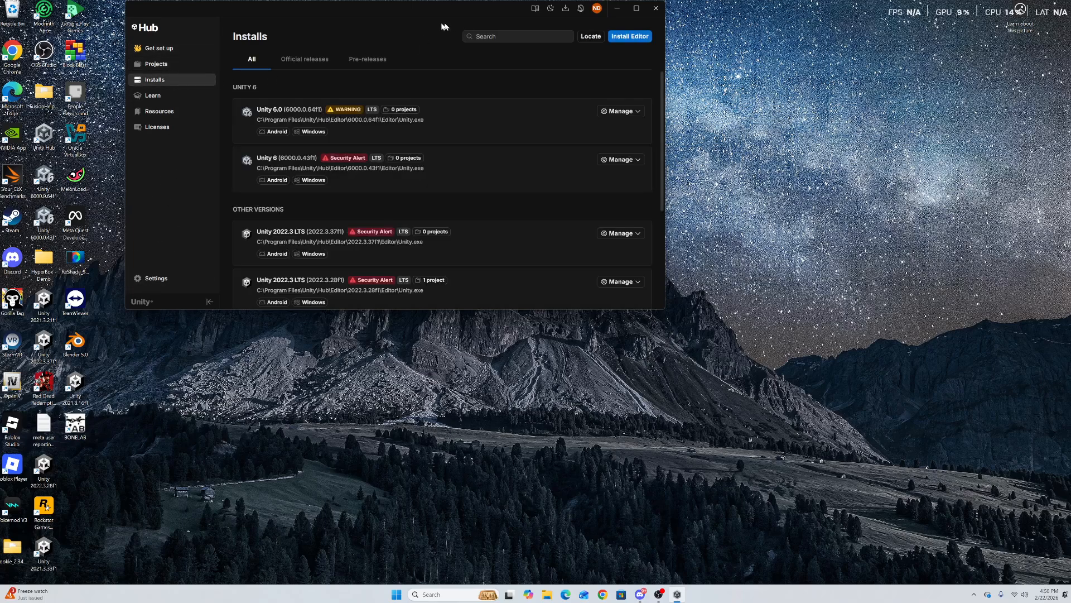
left_click(645, 39)
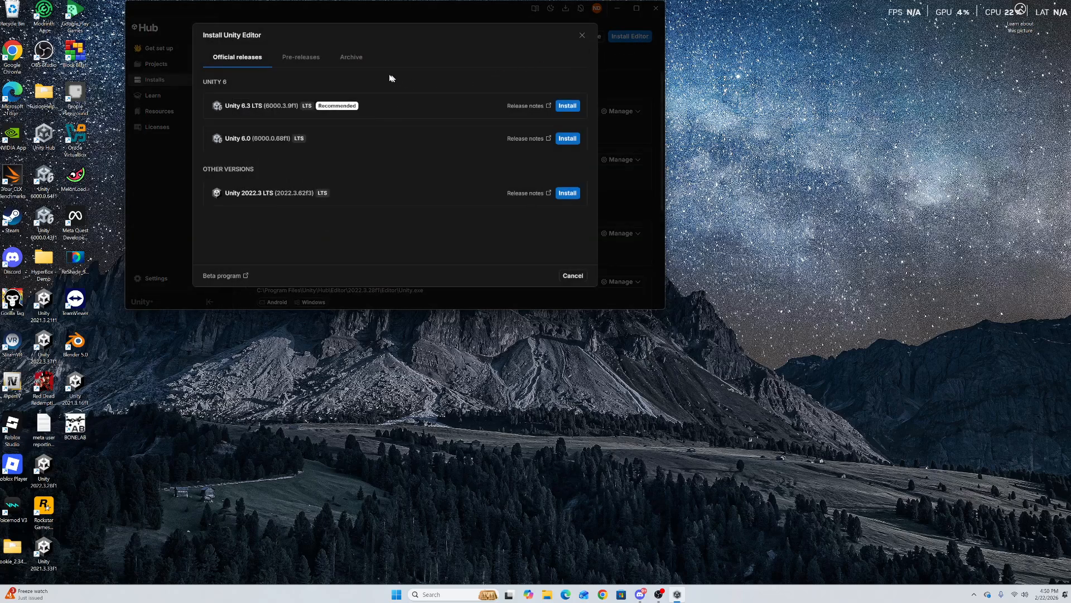
left_click(343, 58)
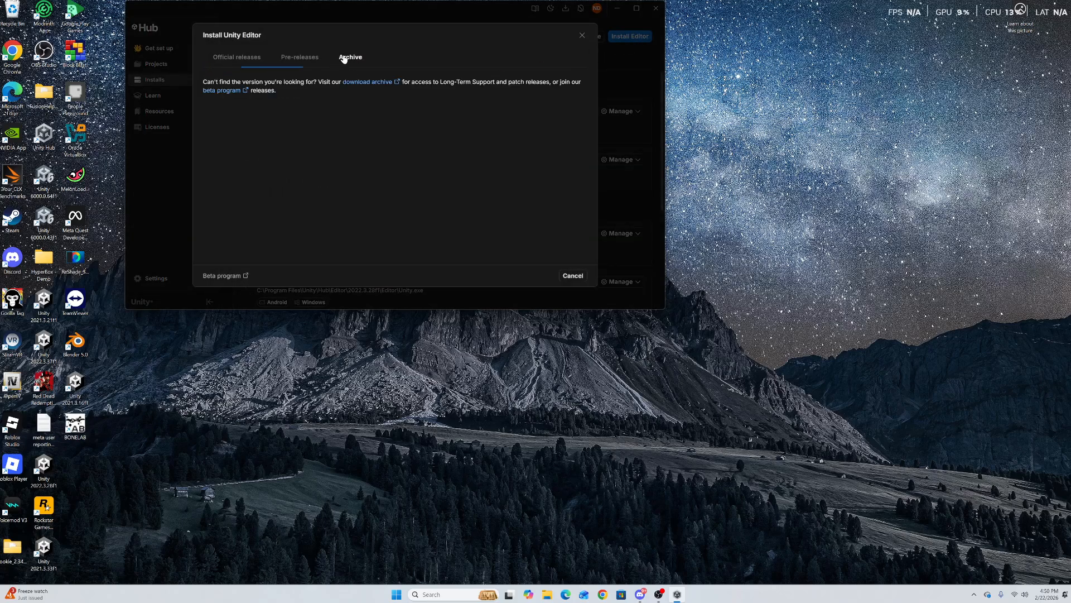
left_click(382, 82)
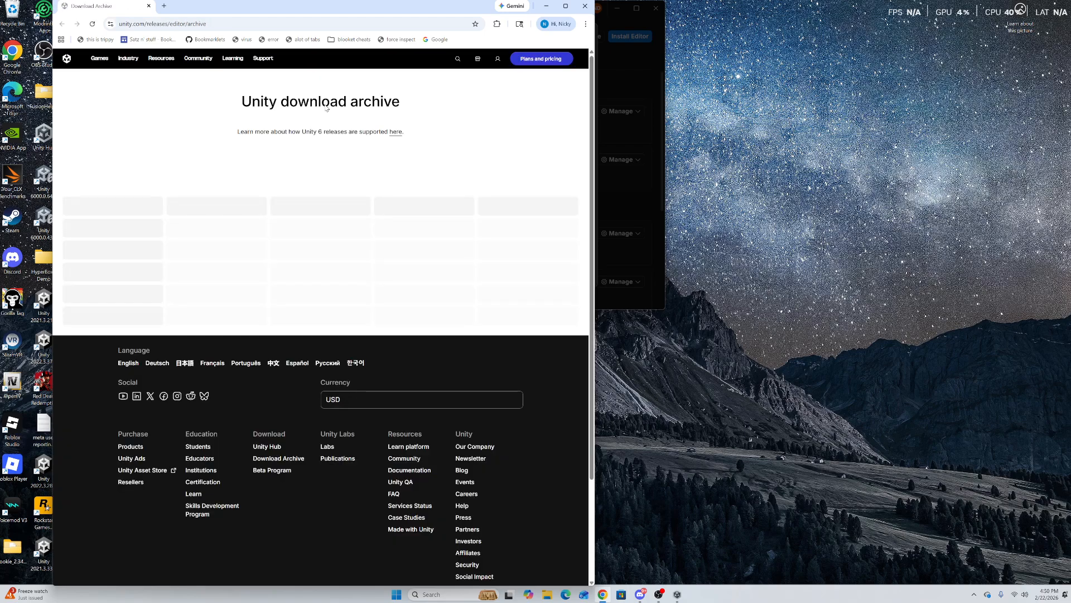
Show the 2021 releases in the download archive and locate version 2021.3.16f1.
scroll(199, 264, "down", 10)
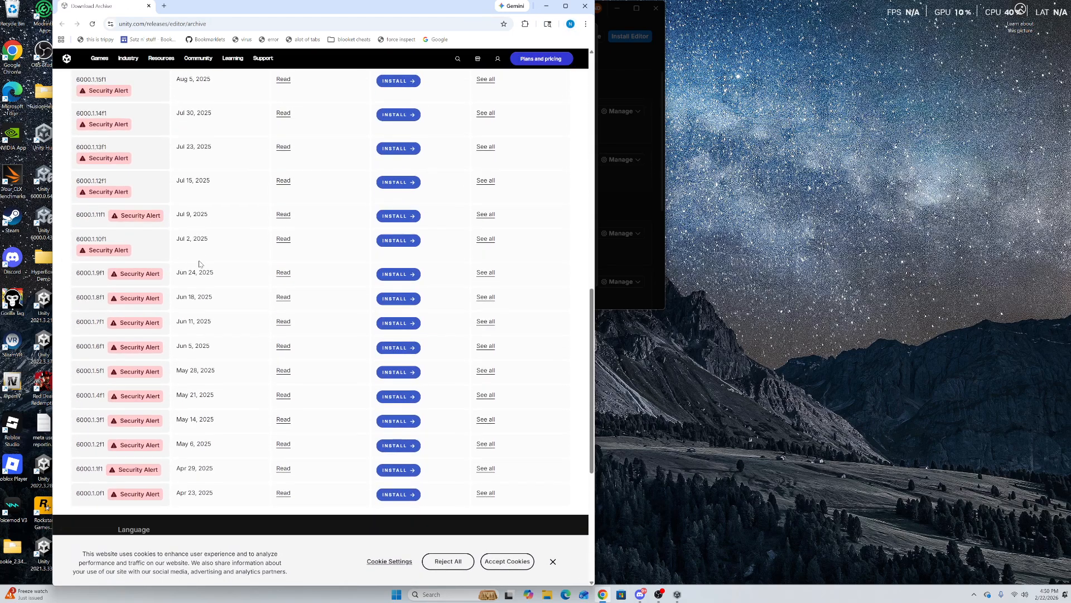
scroll(199, 264, "down", 5)
scroll(192, 234, "up", 15)
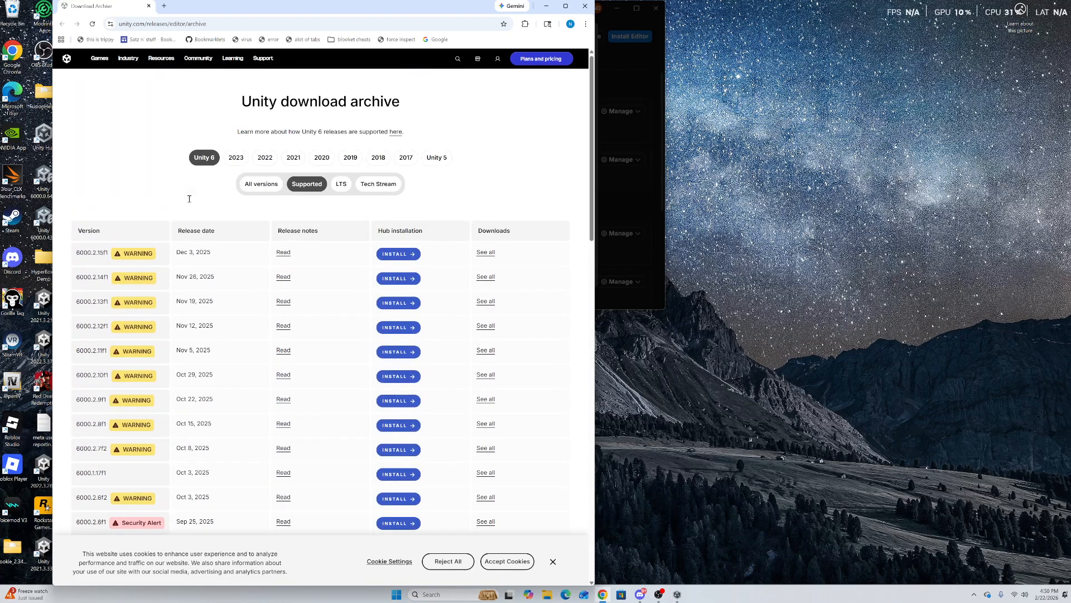
left_click(294, 158)
scroll(223, 321, "down", 15)
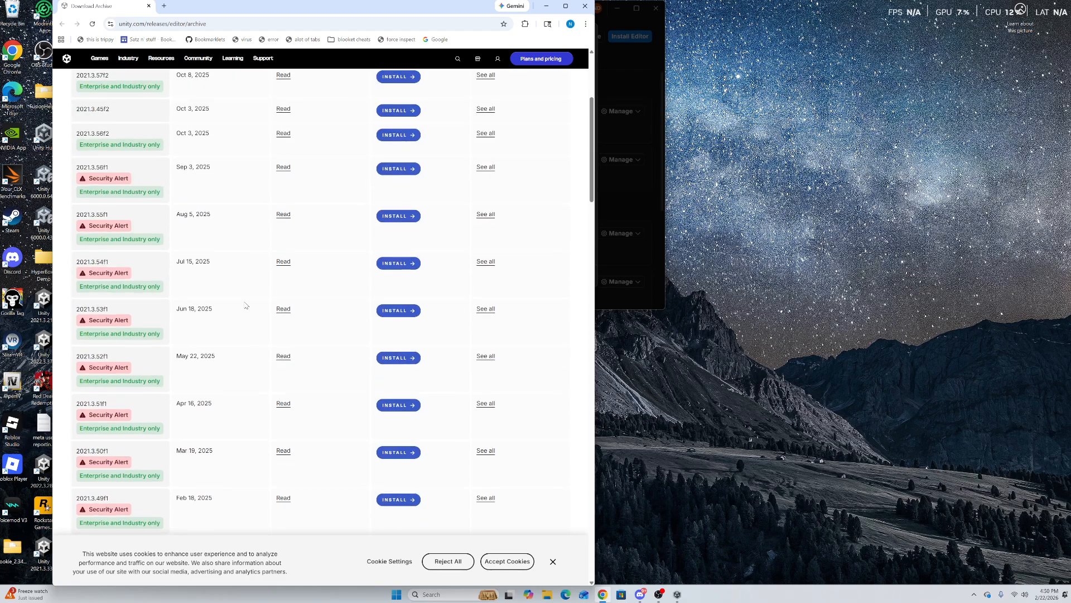
scroll(220, 326, "down", 12)
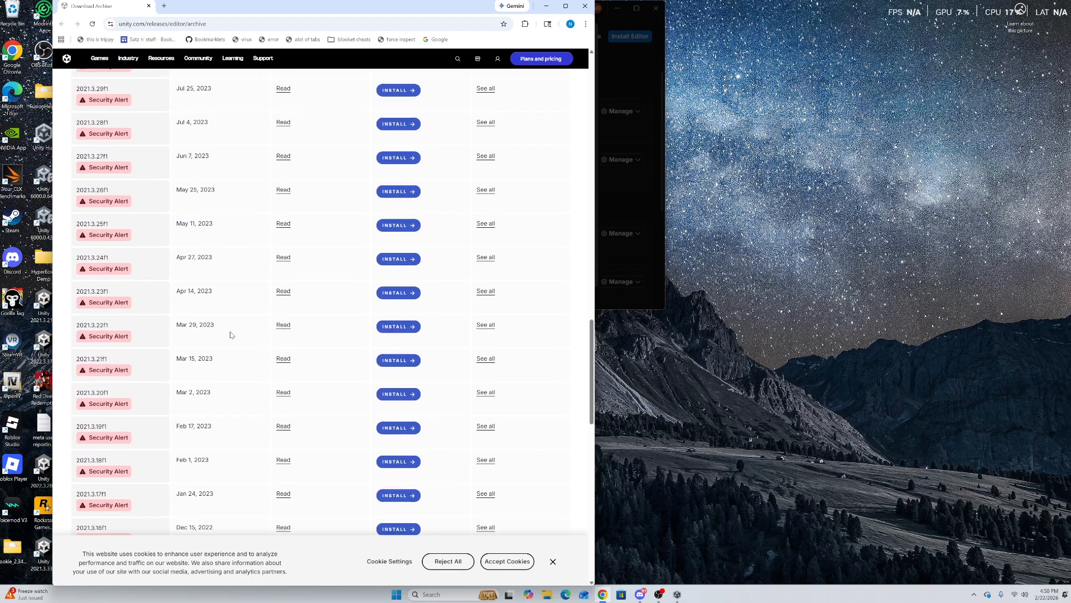
mouse_move(101, 246)
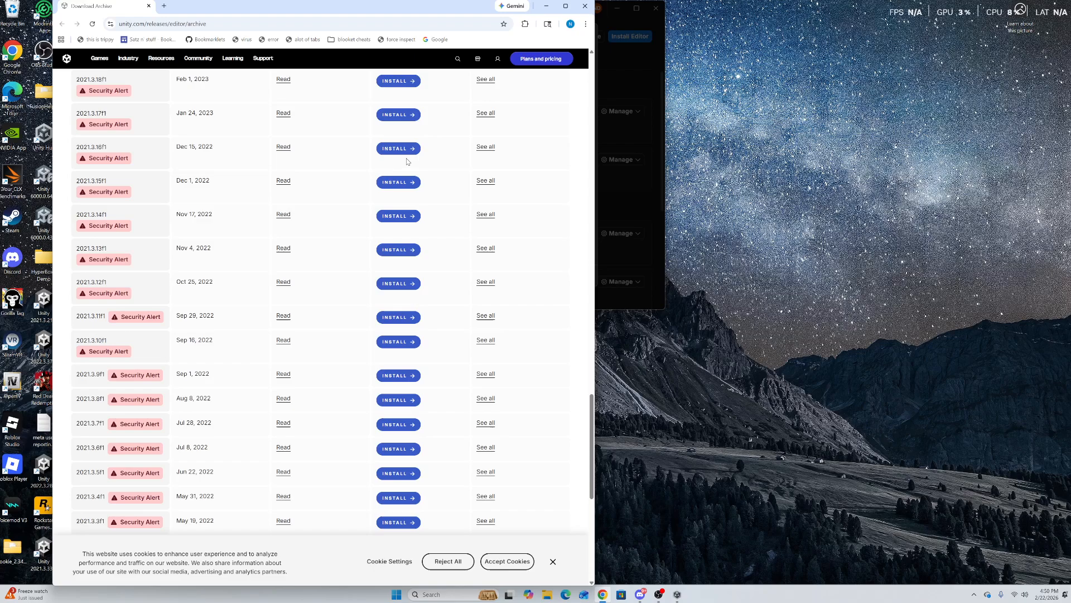
Put the browser away, dismiss the Install Unity Editor dialog and return to the projects list.
left_click(577, 8)
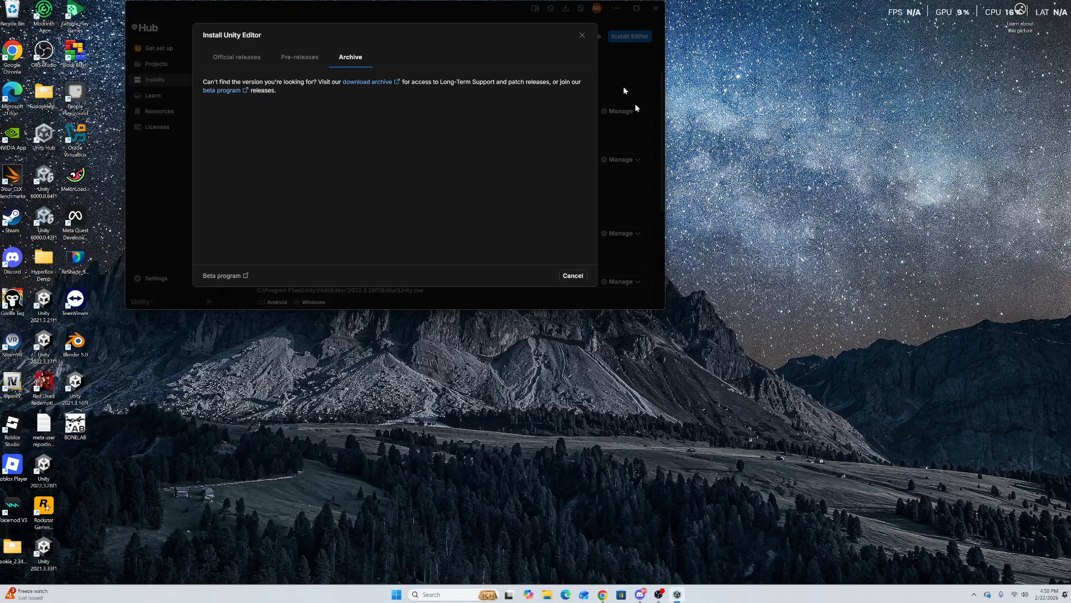
left_click(581, 35)
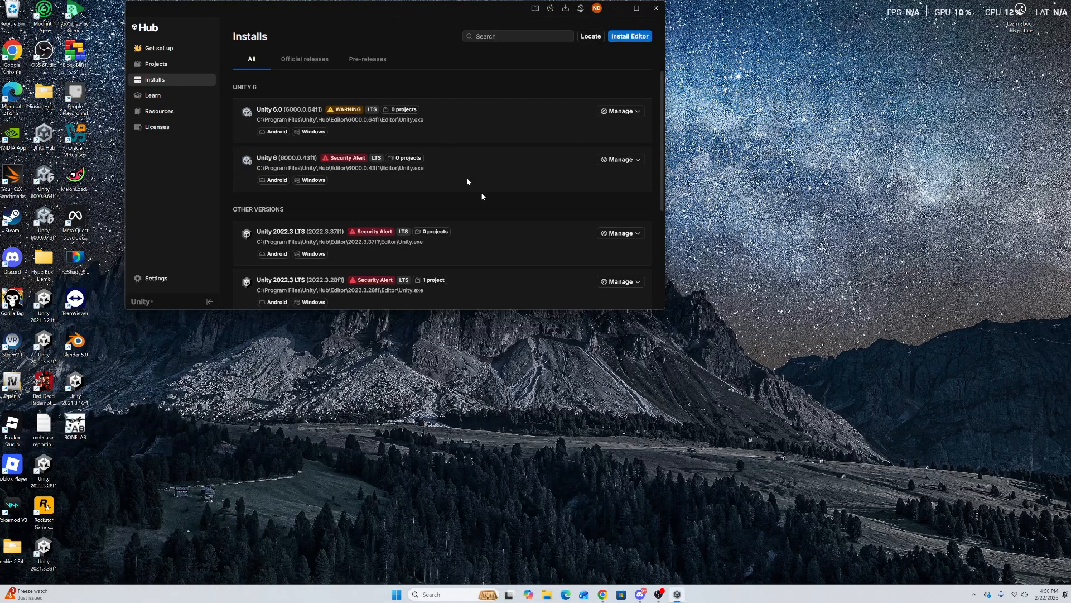
left_click(156, 64)
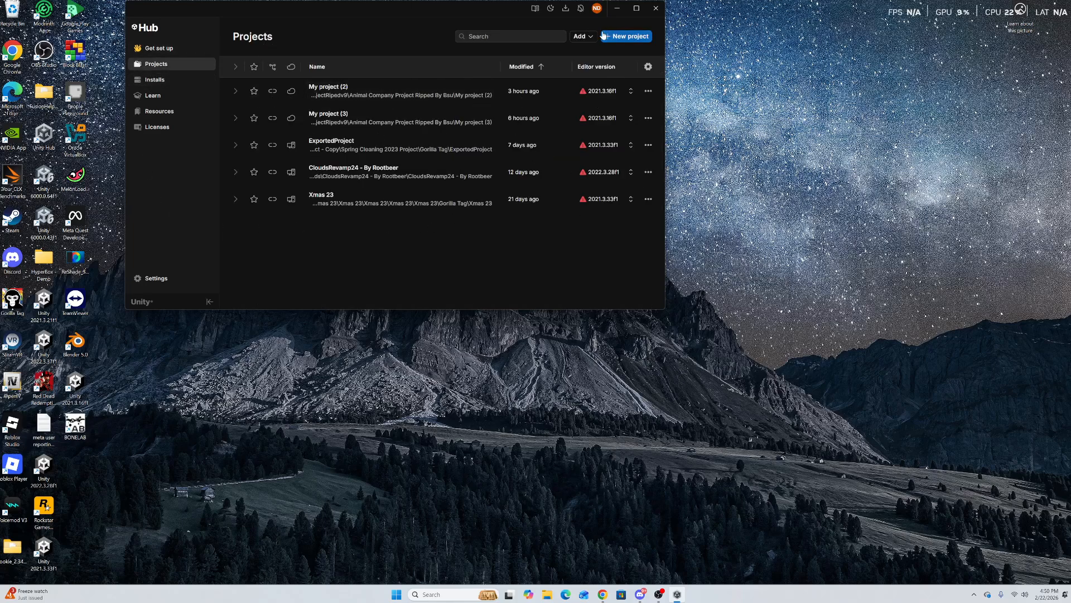
left_click(634, 37)
left_click(362, 103)
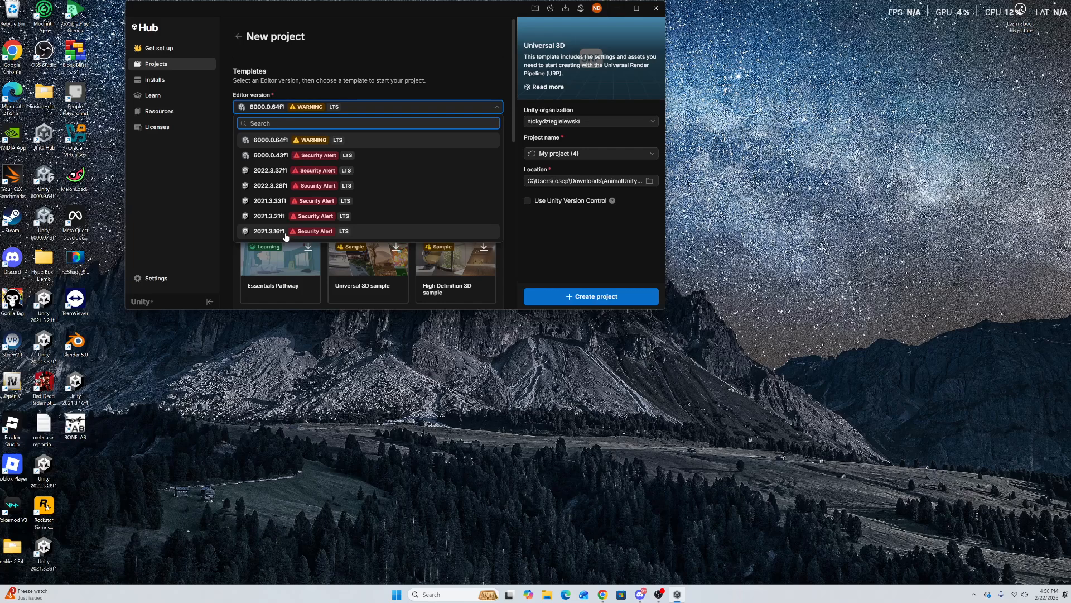
left_click(282, 231)
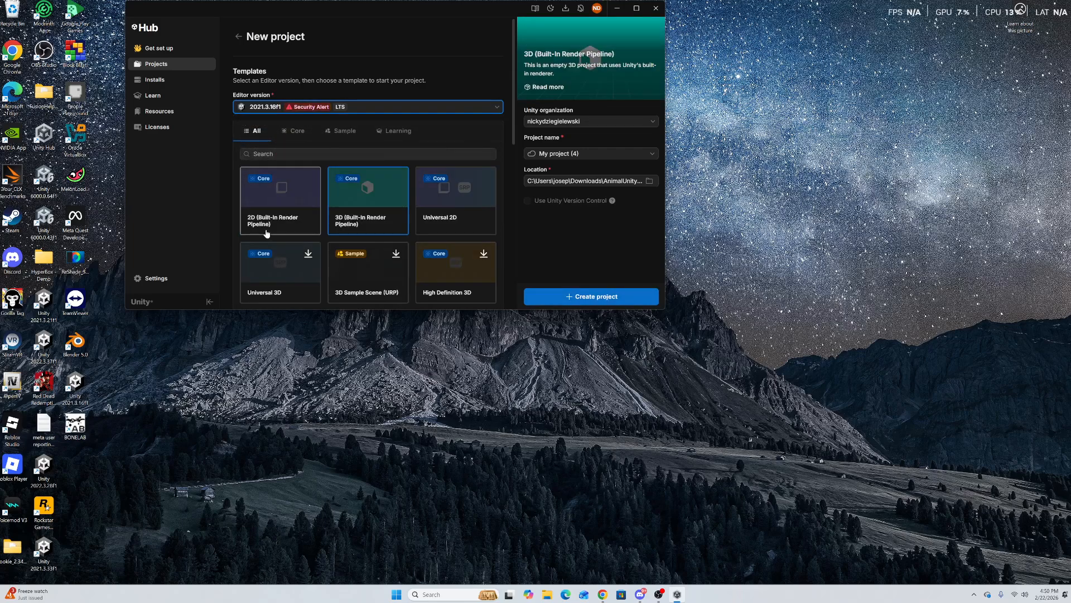
left_click(365, 193)
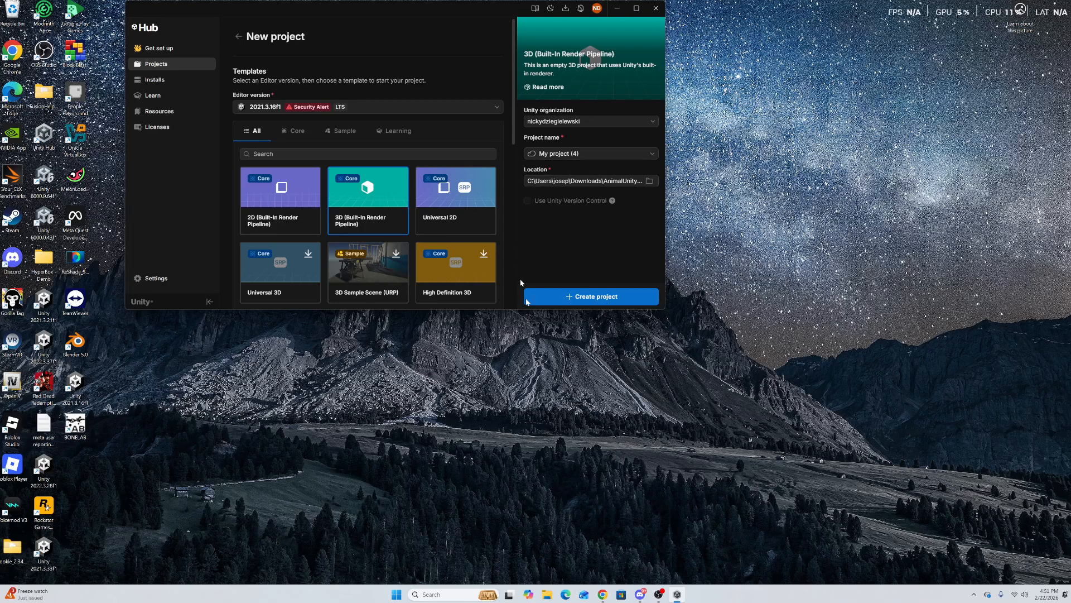
left_click(159, 79)
left_click(190, 64)
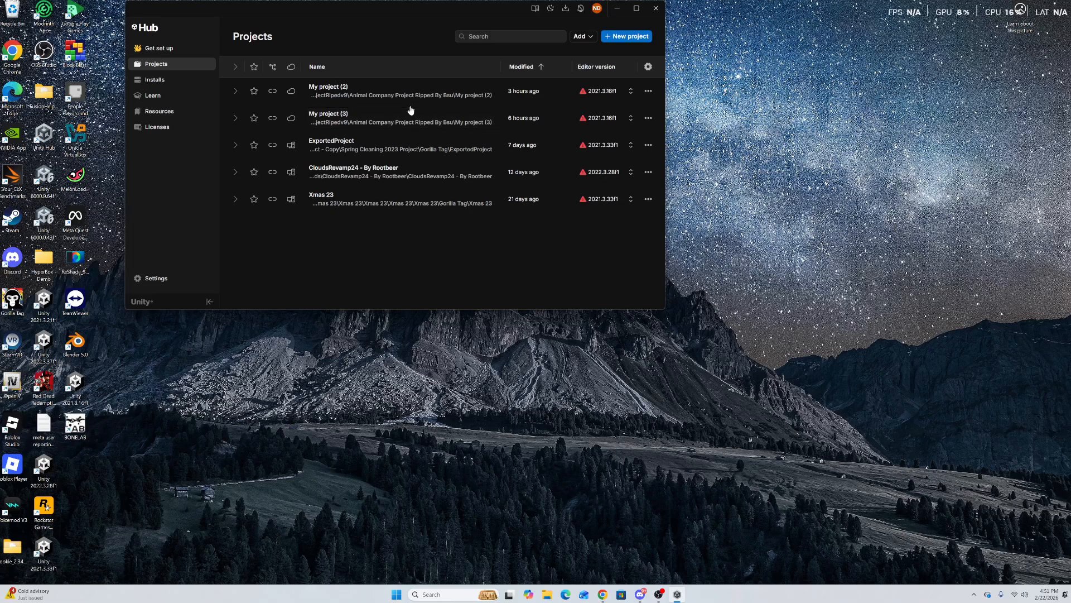
Open the existing project My project (3), look around its empty scene and close the project.
left_click(342, 121)
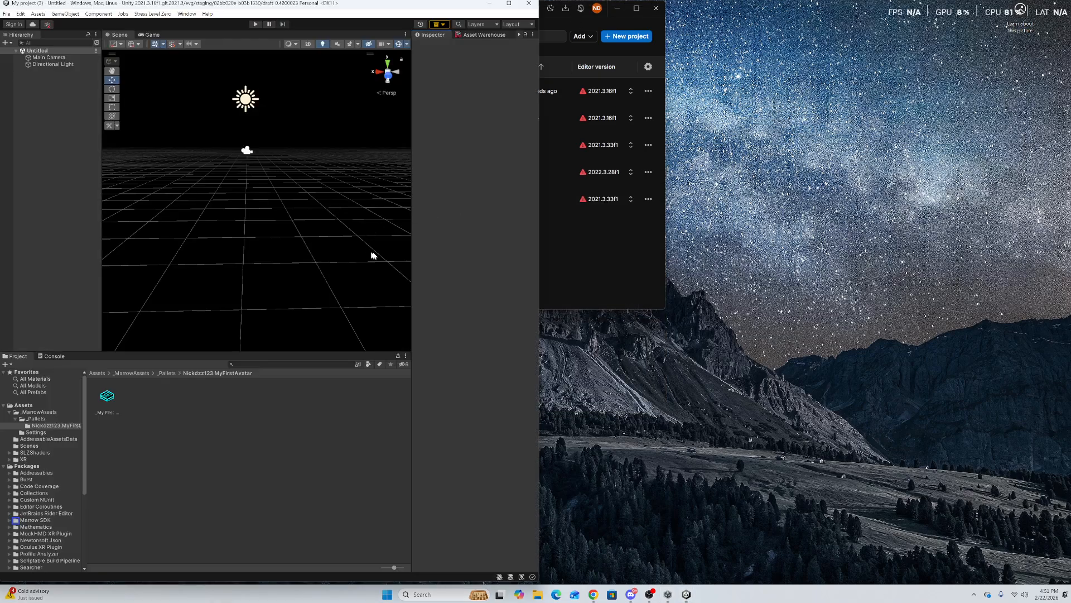
left_click(508, 3)
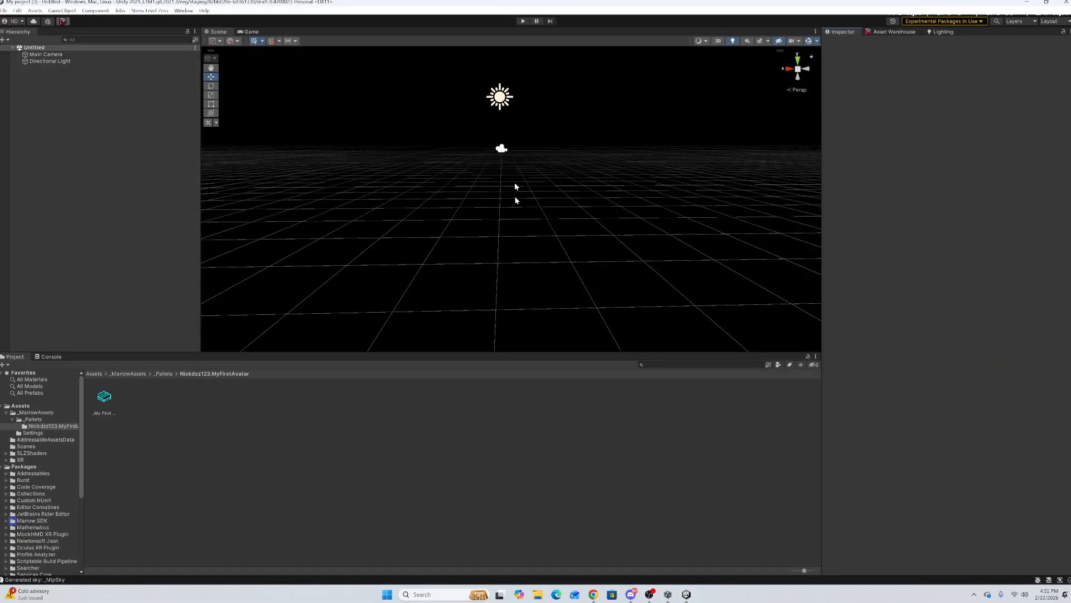
right_click_drag(514, 195, 504, 232)
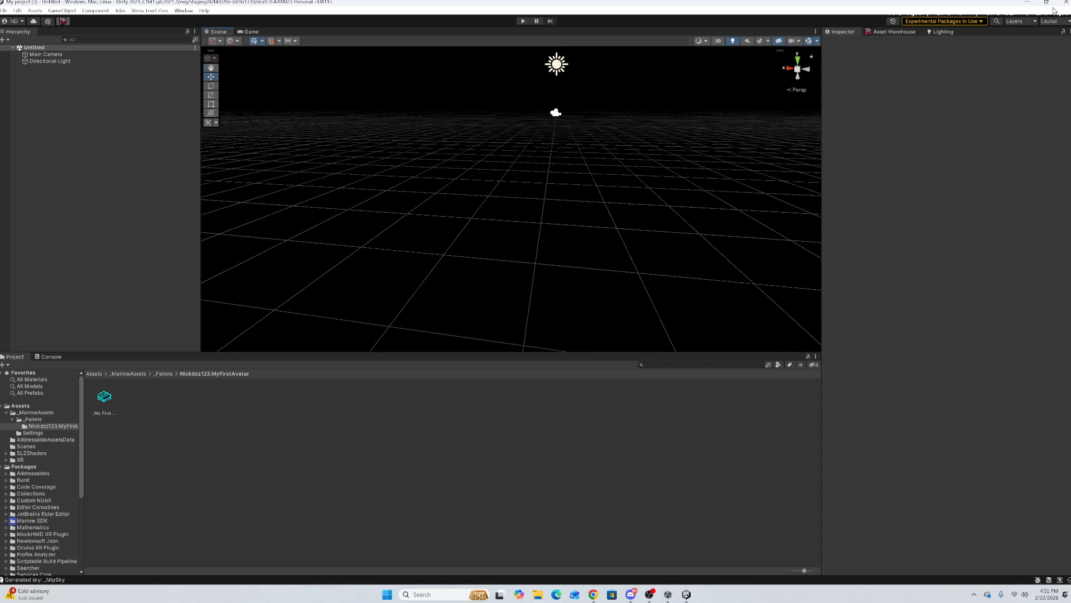
left_click(1060, 2)
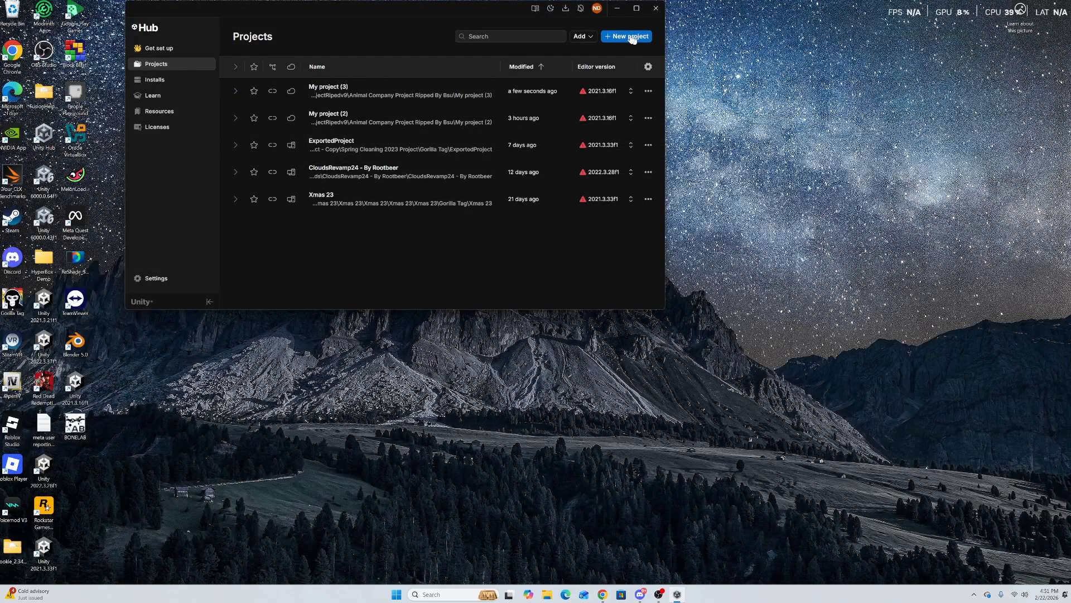
Start a new project with editor version 2021.3.16f1 and the 3D (Built-In Render Pipeline) template.
left_click(608, 38)
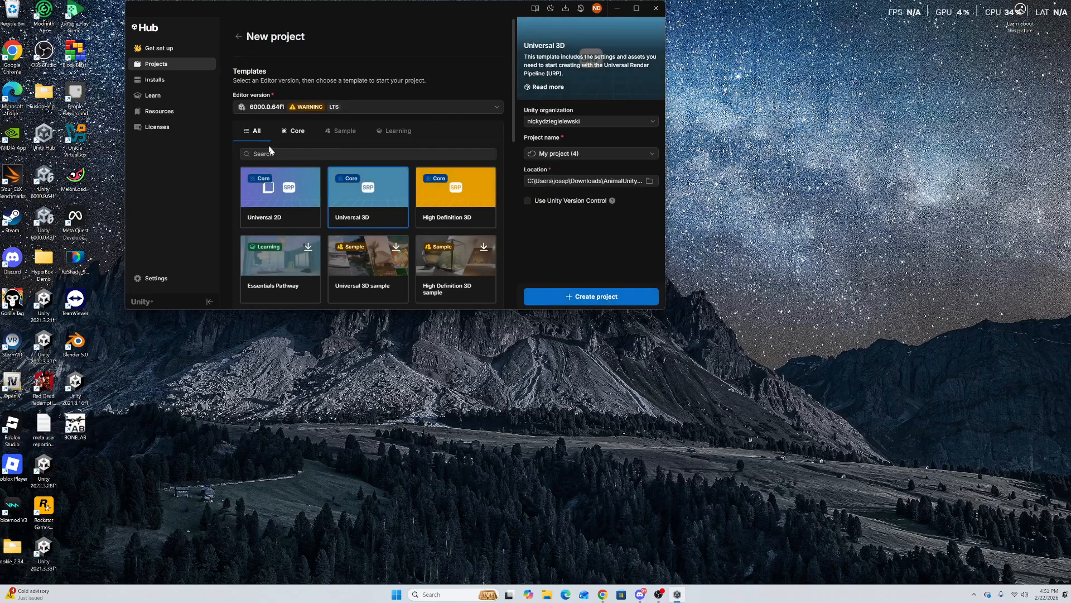
left_click(354, 106)
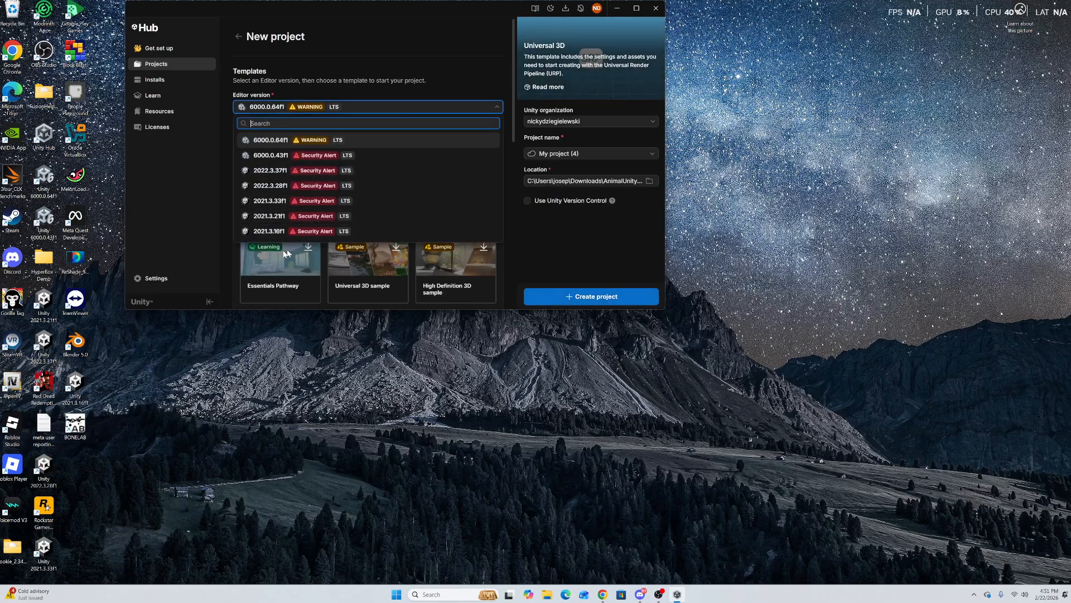
left_click(222, 282)
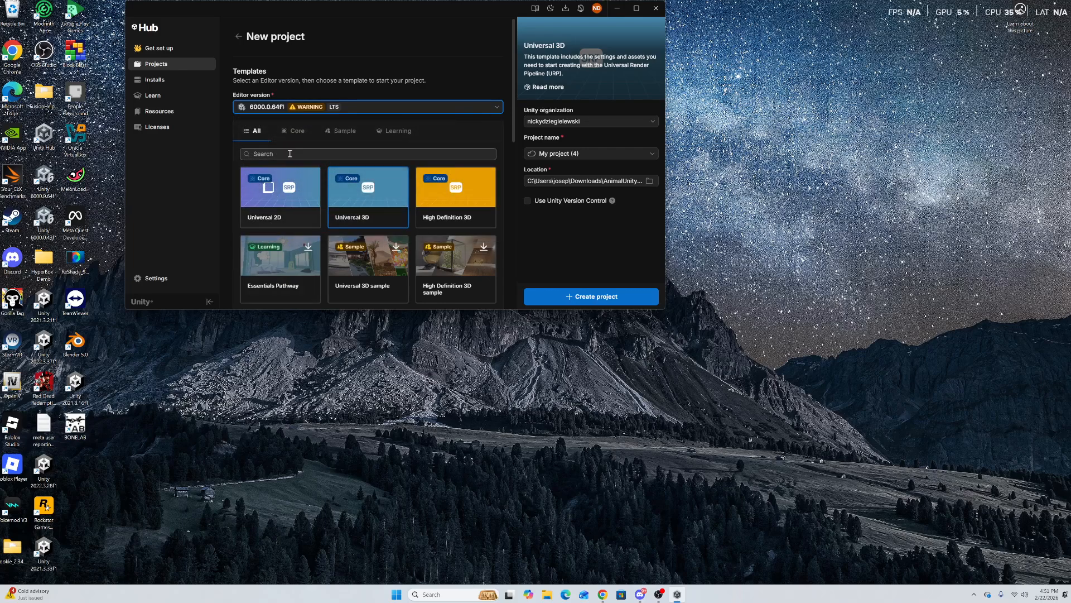
left_click(348, 108)
left_click(315, 231)
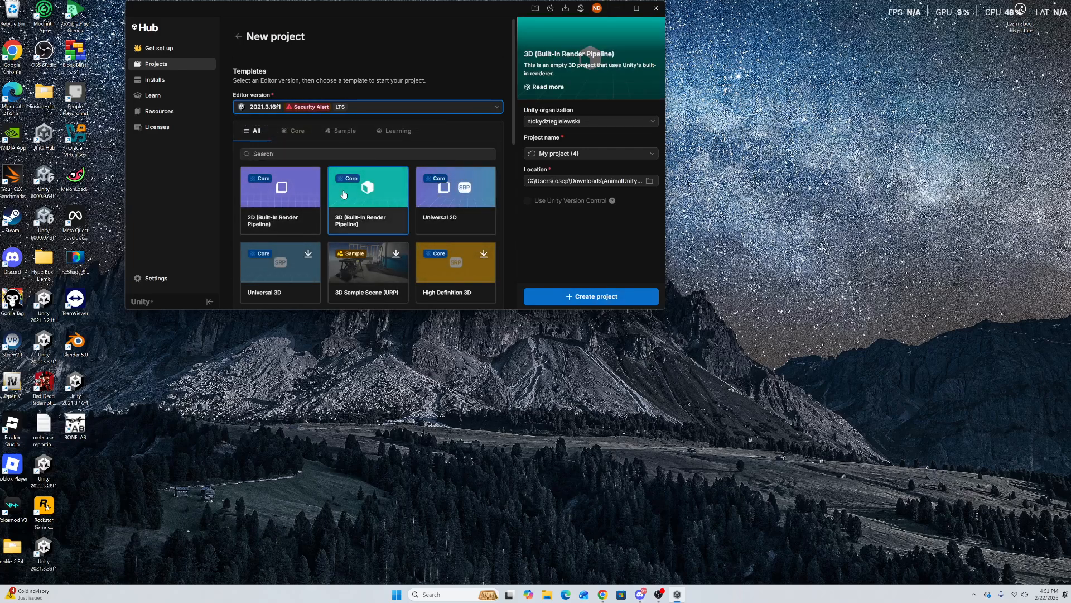
Name the new project Tutorial Bonelab Mod and create it.
left_click(592, 154)
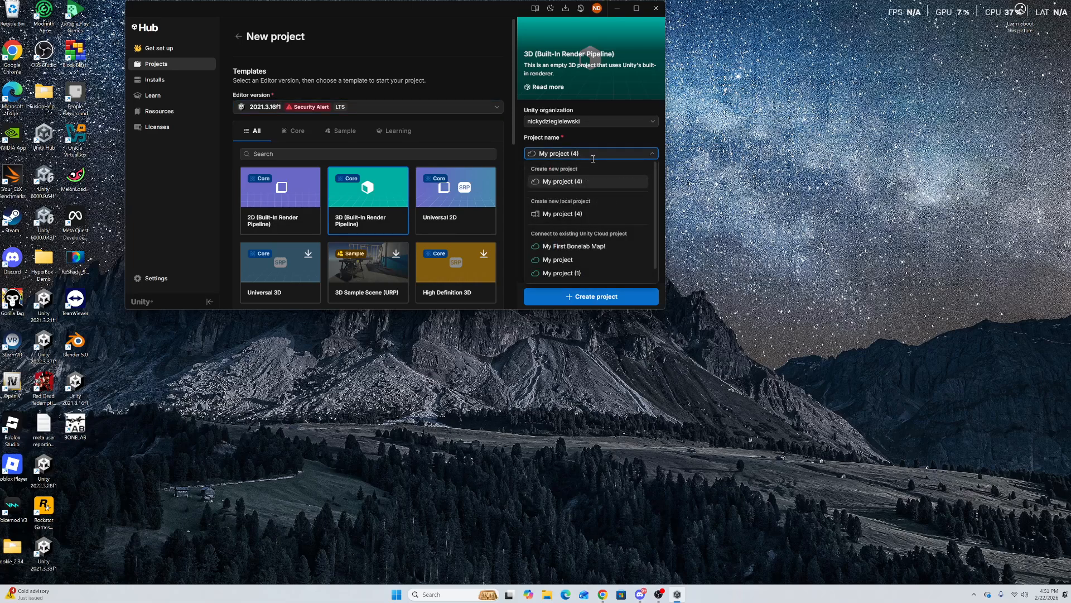
key("BackSpace")
key("BackSpace")
key("BackSpace")
key("BackSpace")
key("BackSpace")
key("BackSpace")
key("BackSpace")
key("BackSpace")
key("BackSpace")
key("BackSpace")
type("T")
type("utorial Bonelab Mod")
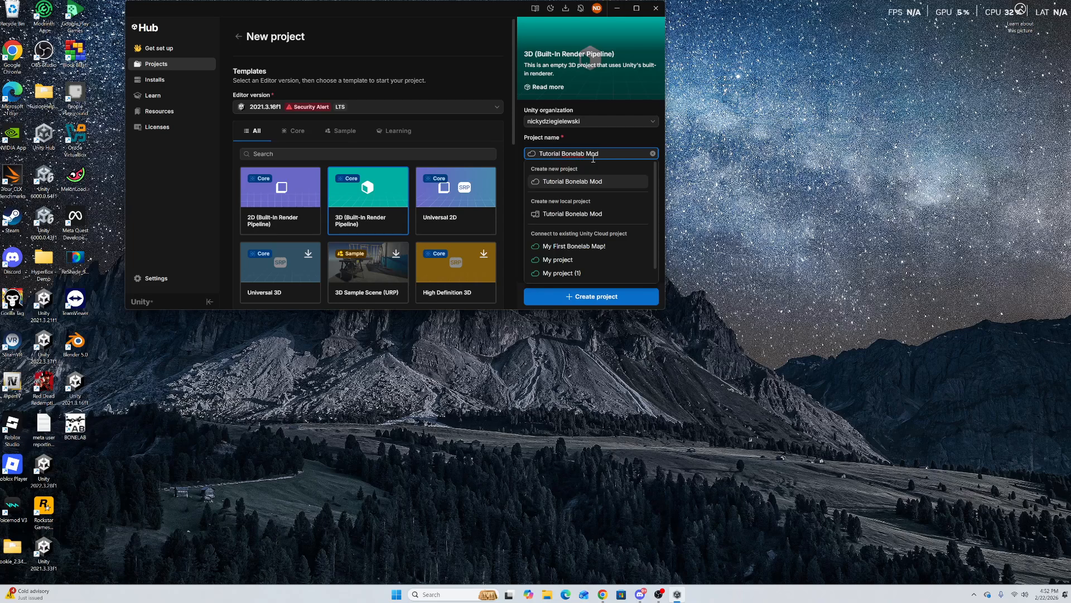
left_click(555, 299)
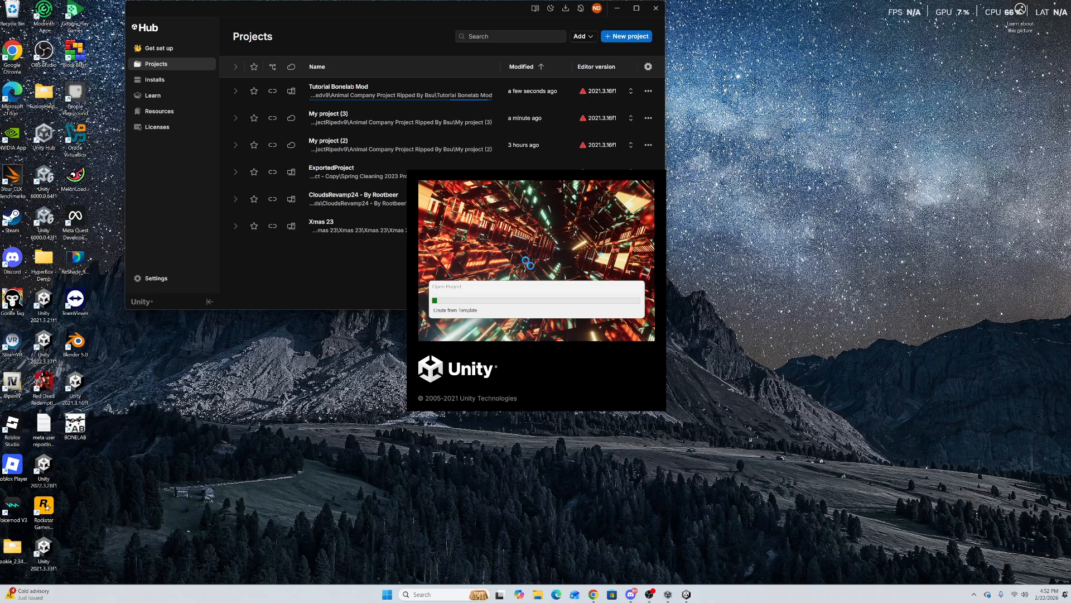
left_click(602, 593)
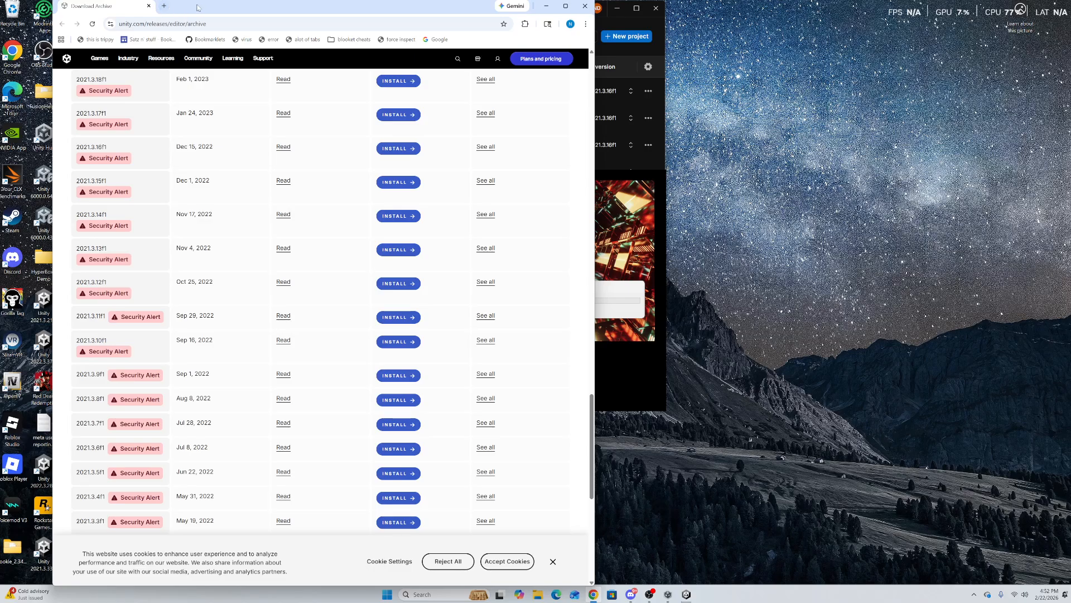
left_click_drag(166, 10, 683, 8)
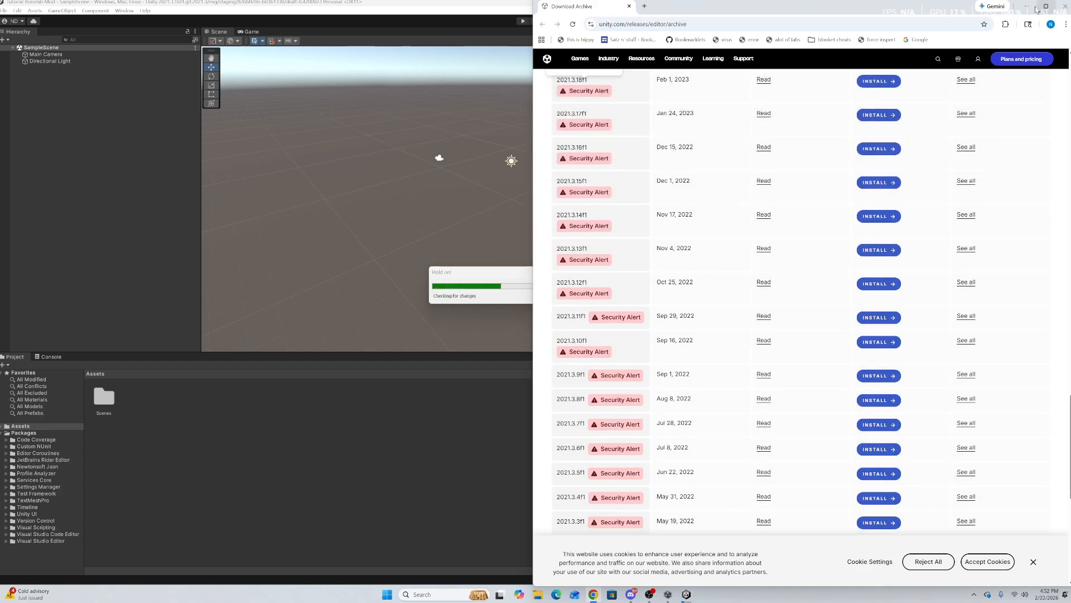
left_click(1028, 6)
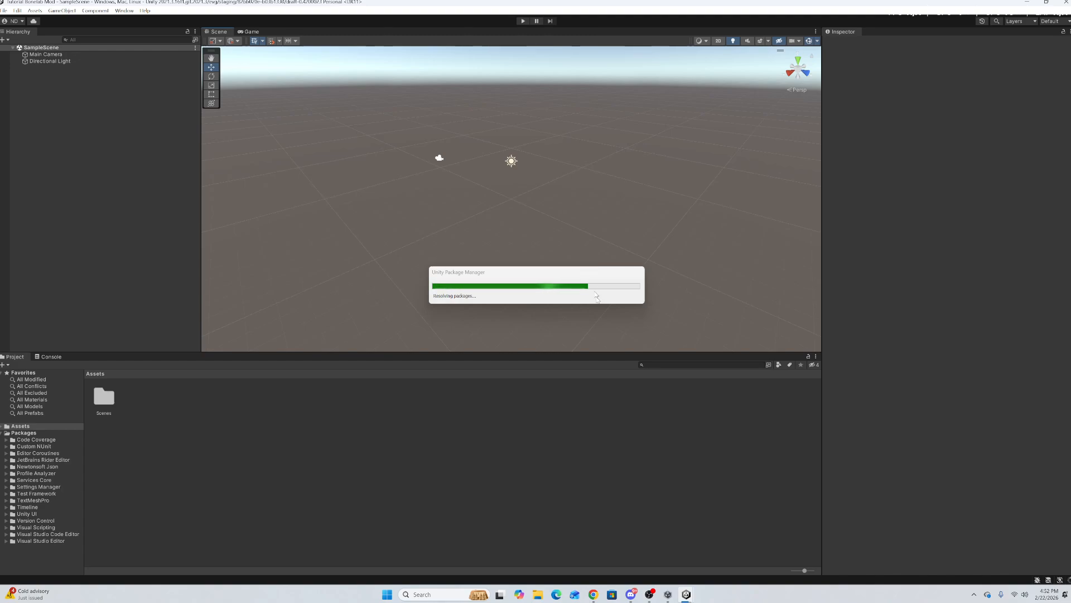
left_click(649, 593)
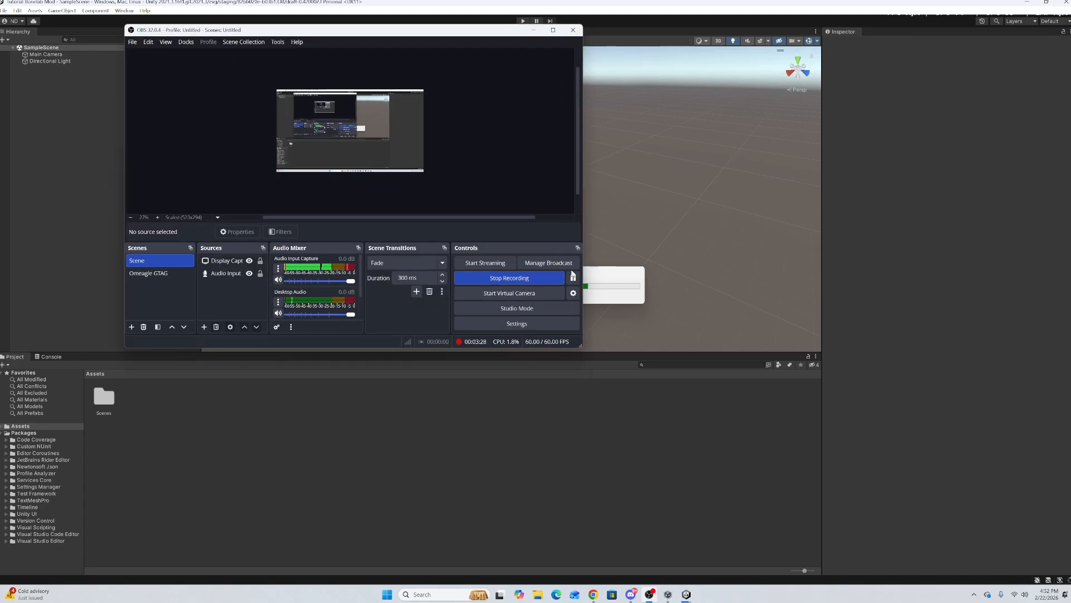
left_click_drag(327, 30, 305, 302)
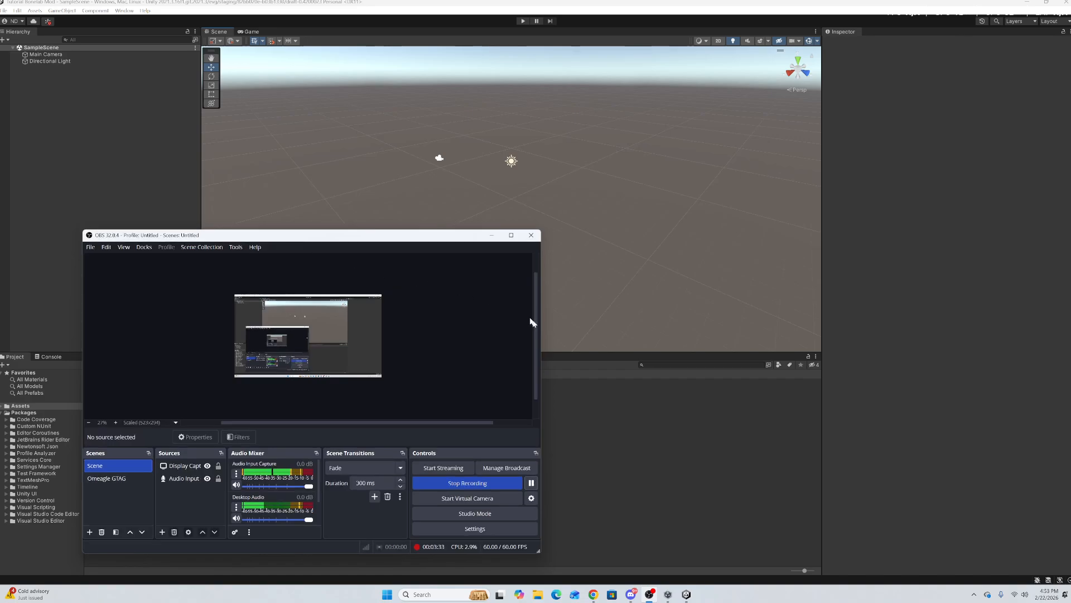
Open the Package Manager and its advanced project settings, ready to name a new scoped registry.
left_click(618, 292)
right_click_drag(482, 265, 376, 256)
key("w")
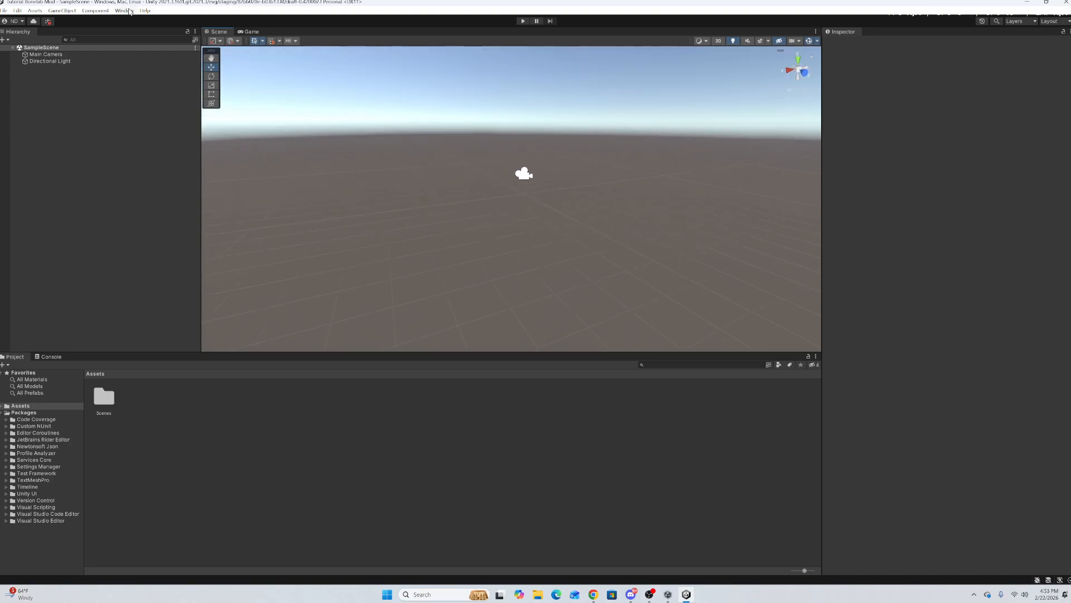
left_click(128, 11)
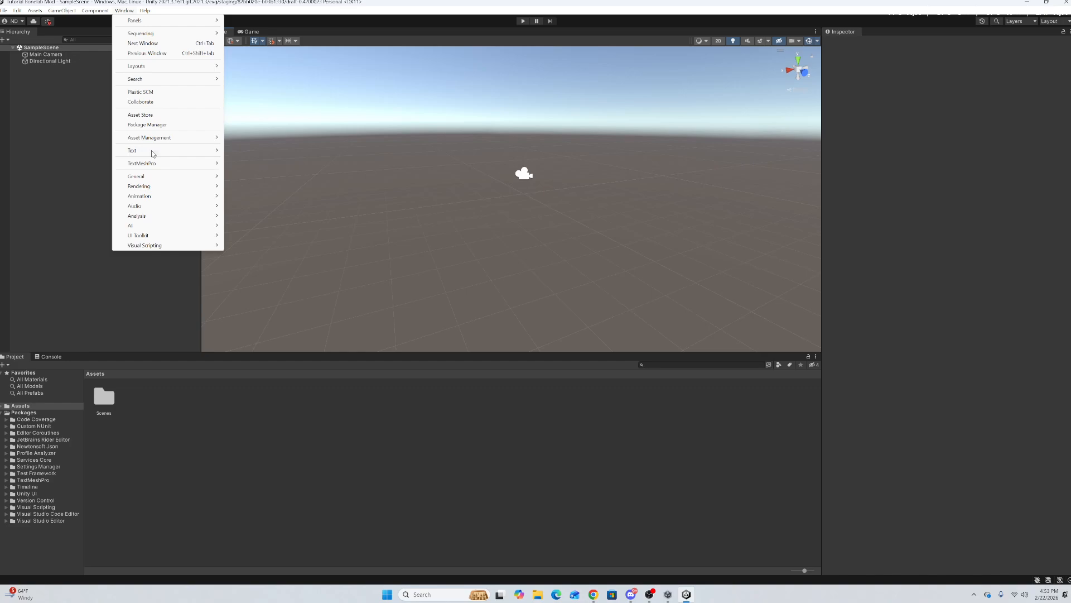
left_click(134, 127)
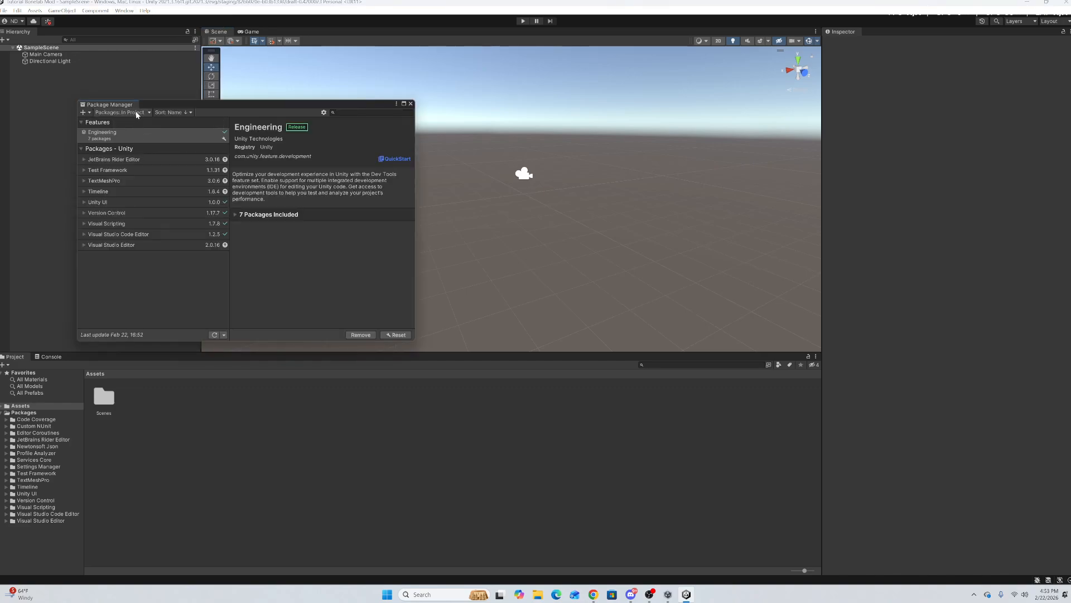
left_click(323, 113)
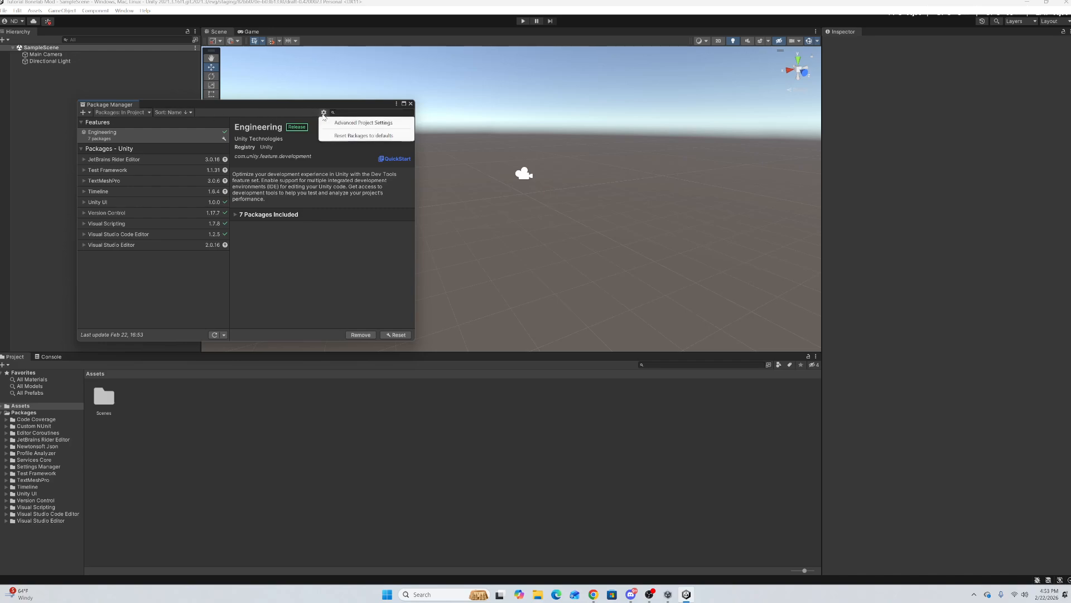
left_click(349, 122)
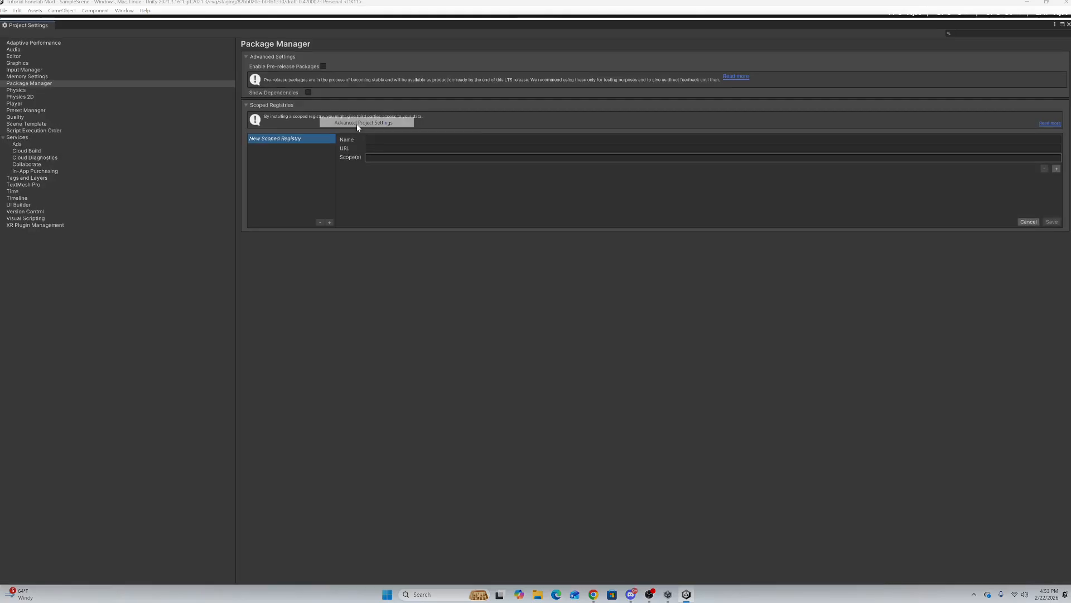
left_click(377, 137)
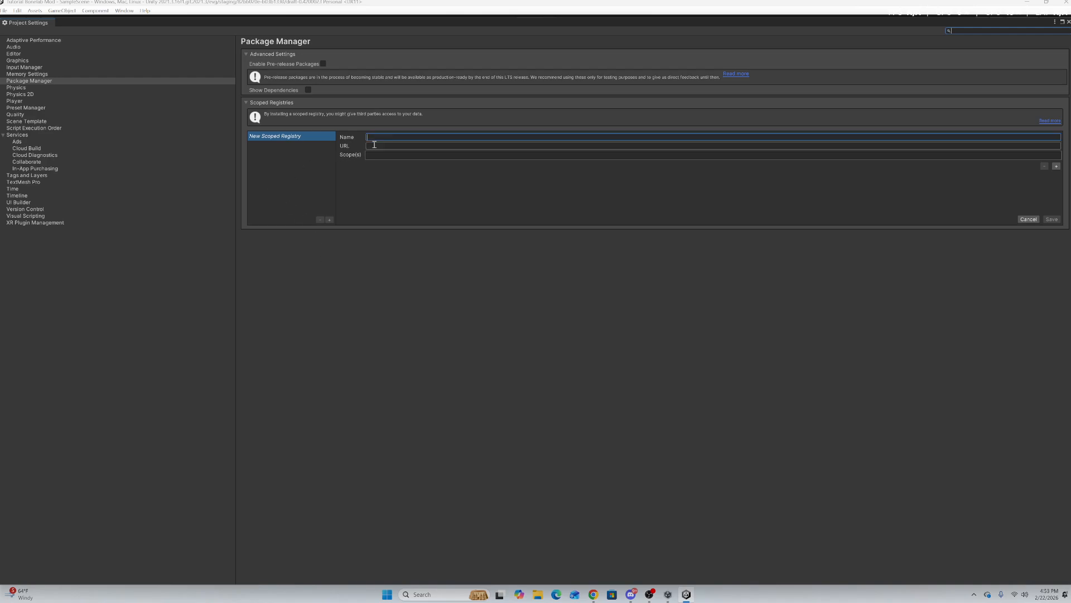
Switch to Chrome, replace the Download Archive tab with a new one and search the web for marrow sdk extended.
left_click(593, 594)
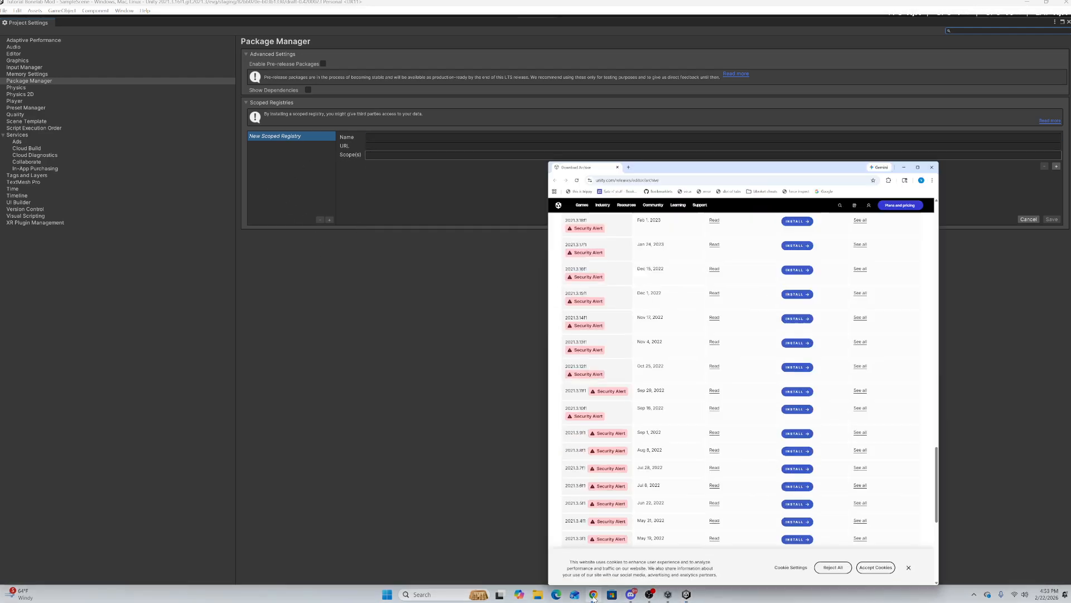
left_click(644, 6)
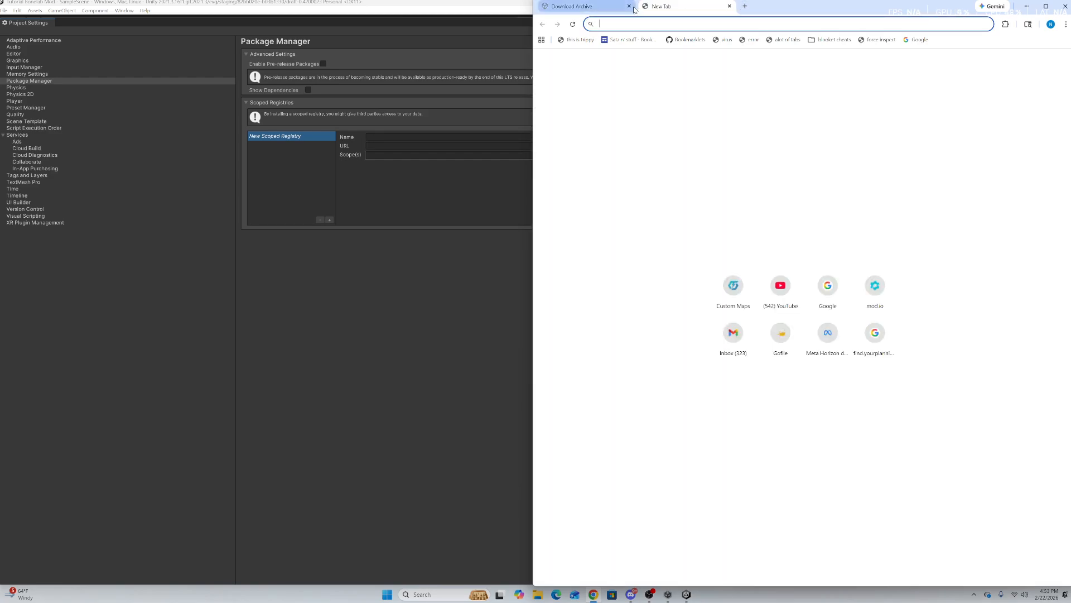
left_click(630, 6)
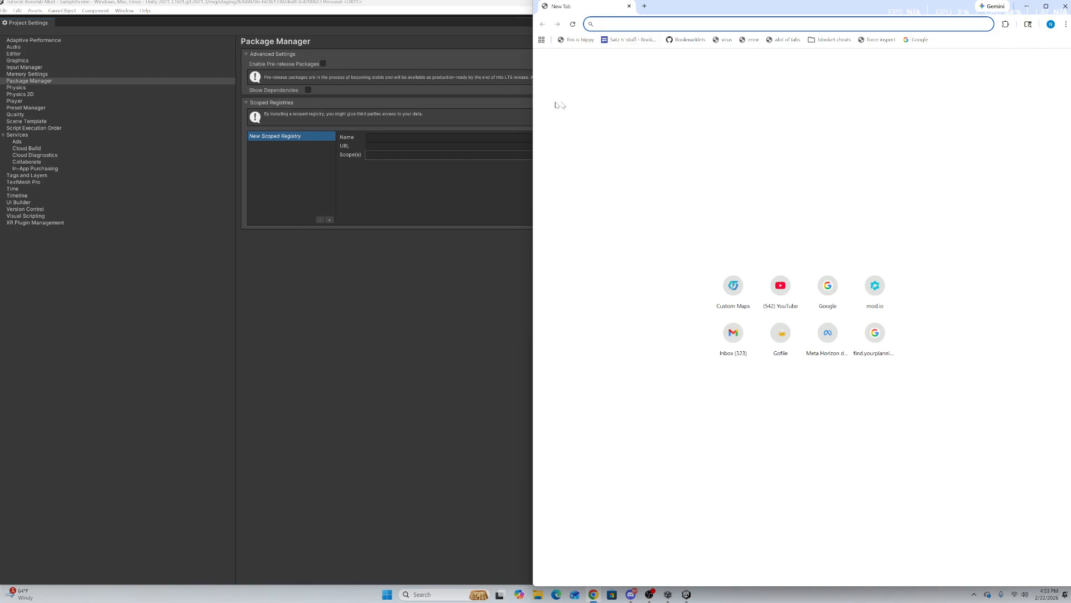
type("marrow sdk")
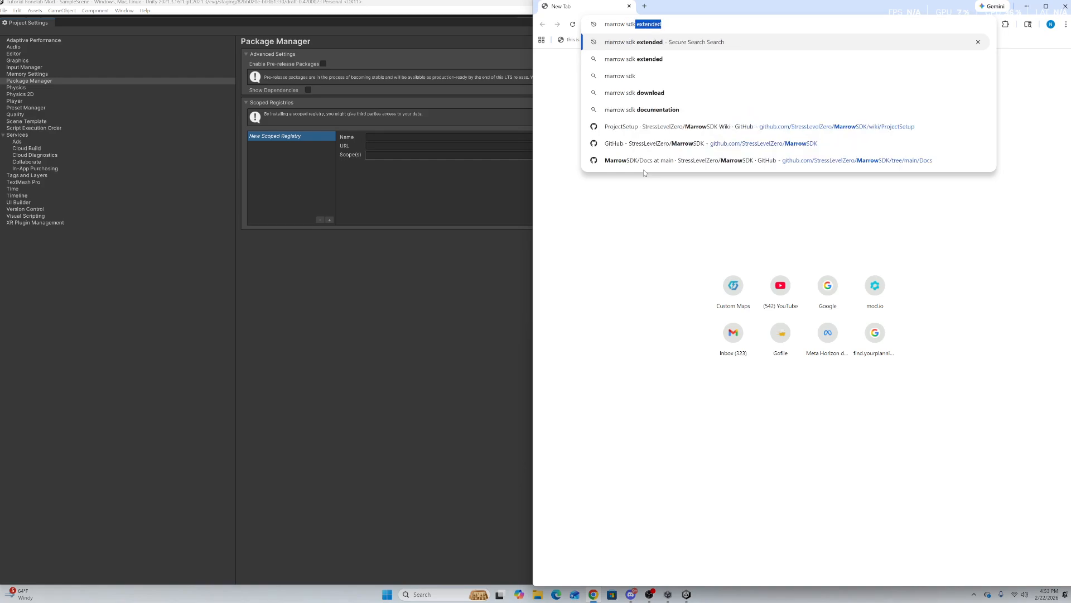
key("Return")
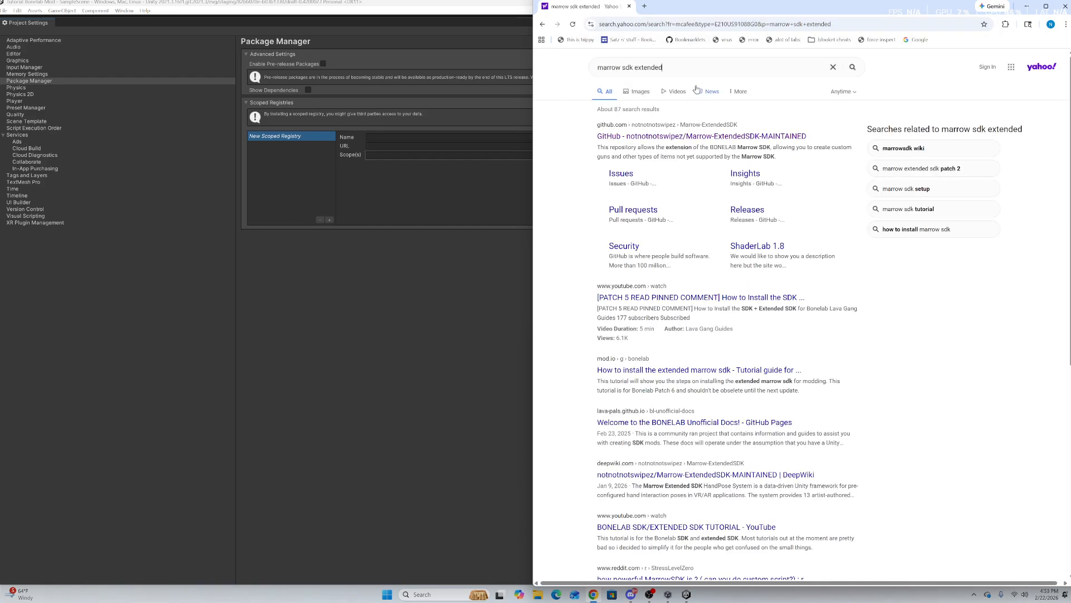
Shorten the web search to marrow sdk and run it again.
left_click(692, 73)
key("BackSpace")
key("BackSpace")
key("BackSpace")
key("BackSpace")
key("BackSpace")
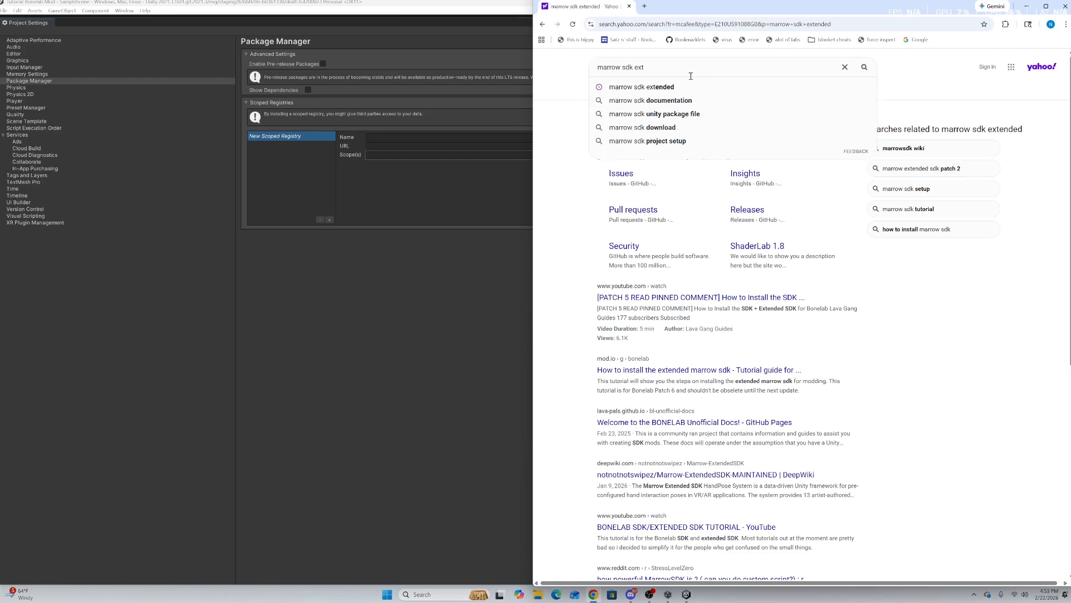
key("BackSpace")
key("BackSpace")
key("Return")
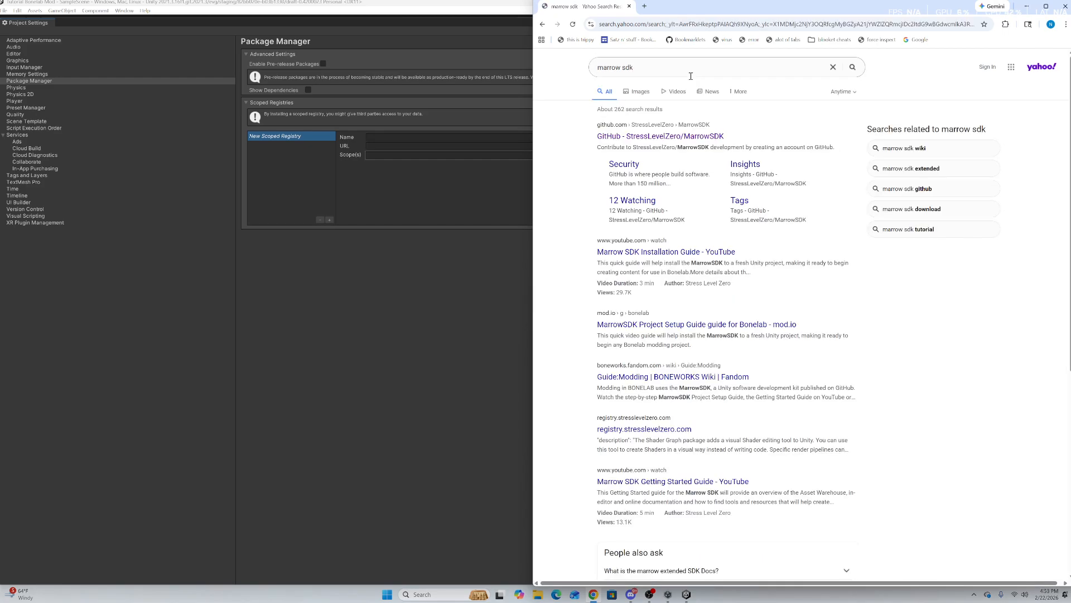
Open the StressLevelZero/MarrowSDK GitHub repository and go to the scoped registry values on its wiki's Project Setup page.
left_click(667, 136)
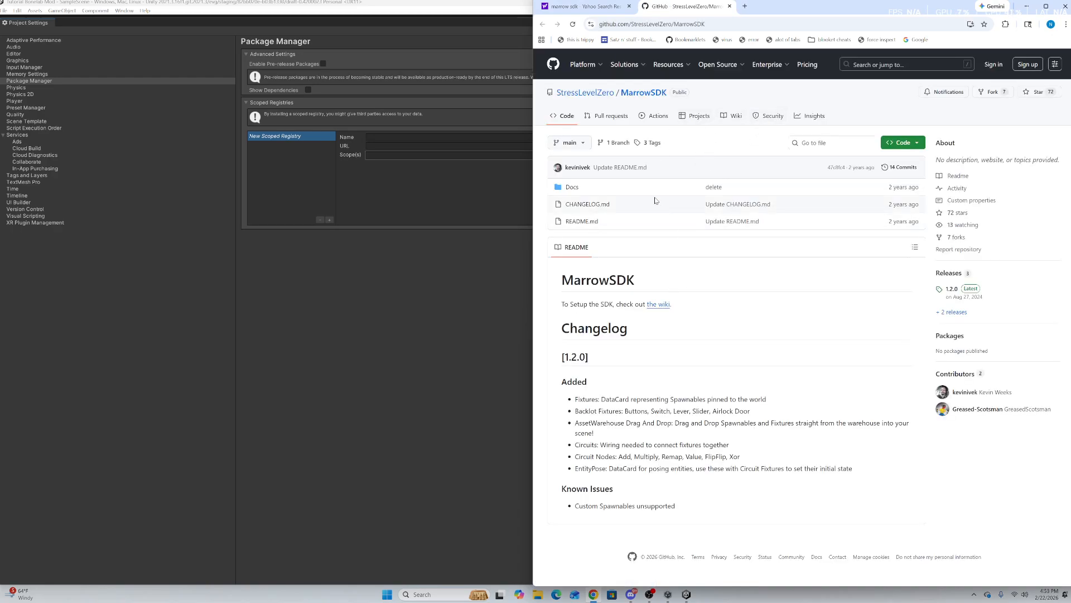
left_click(737, 115)
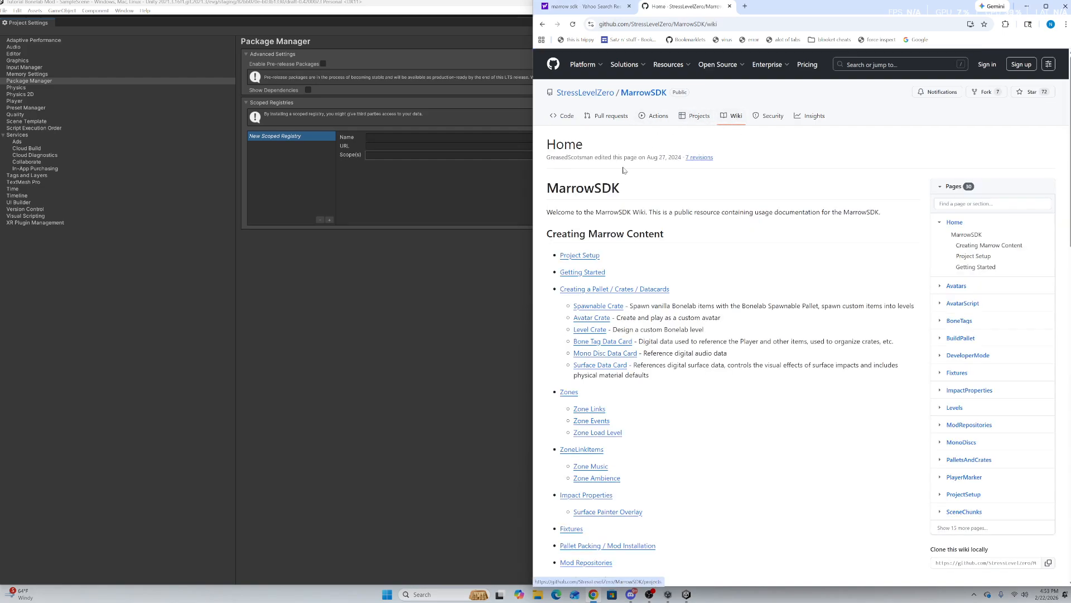
left_click(591, 255)
scroll(591, 245, "down", 8)
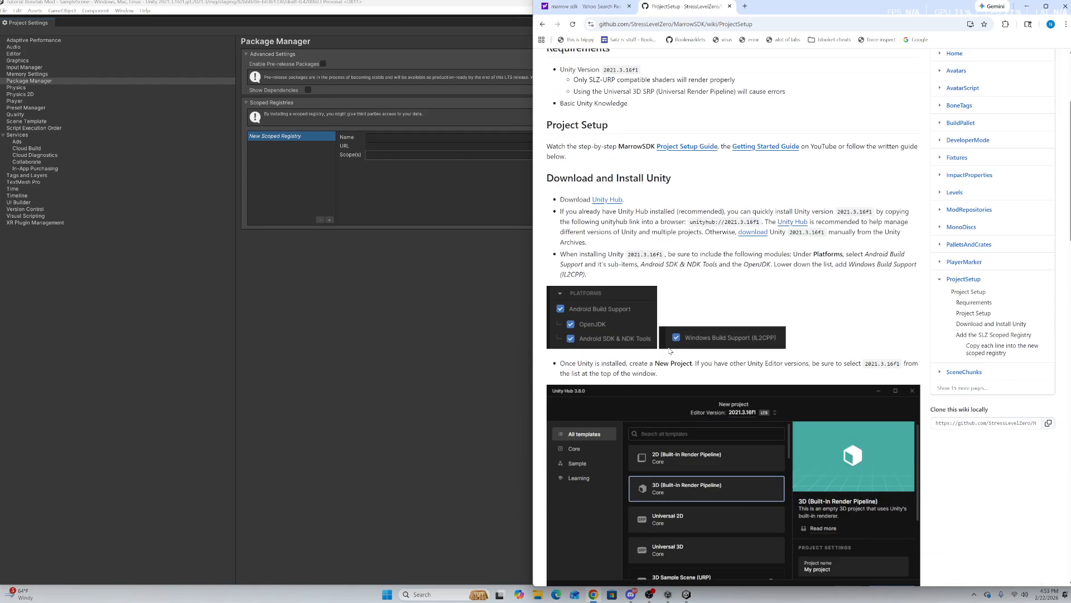
scroll(669, 386, "down", 7)
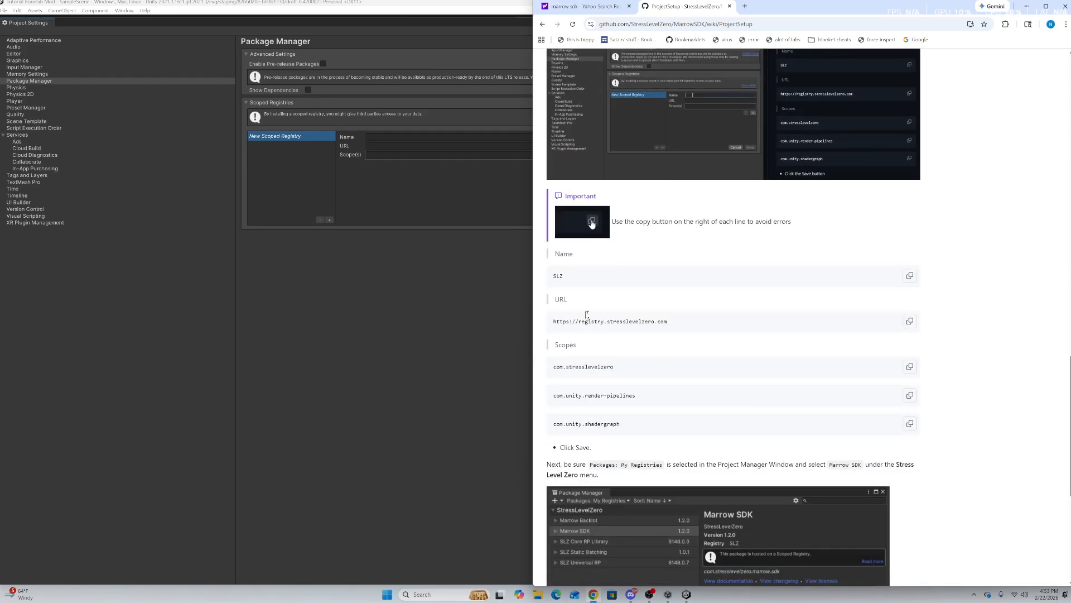
Copy the registry name SLZ from the wiki into the new scoped registry's name in Unity.
left_click(910, 276)
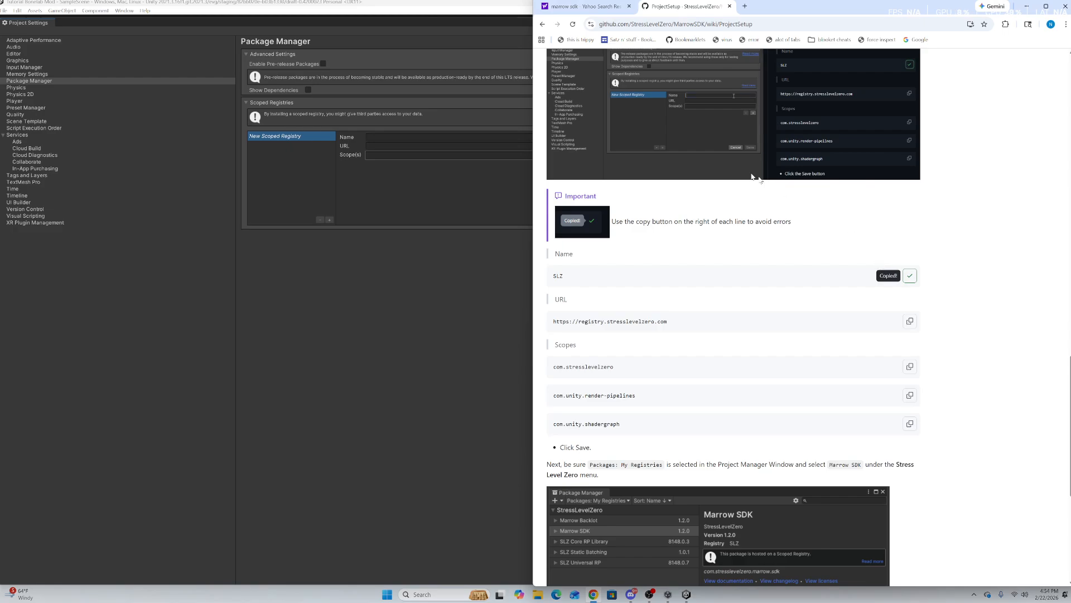
left_click(382, 135)
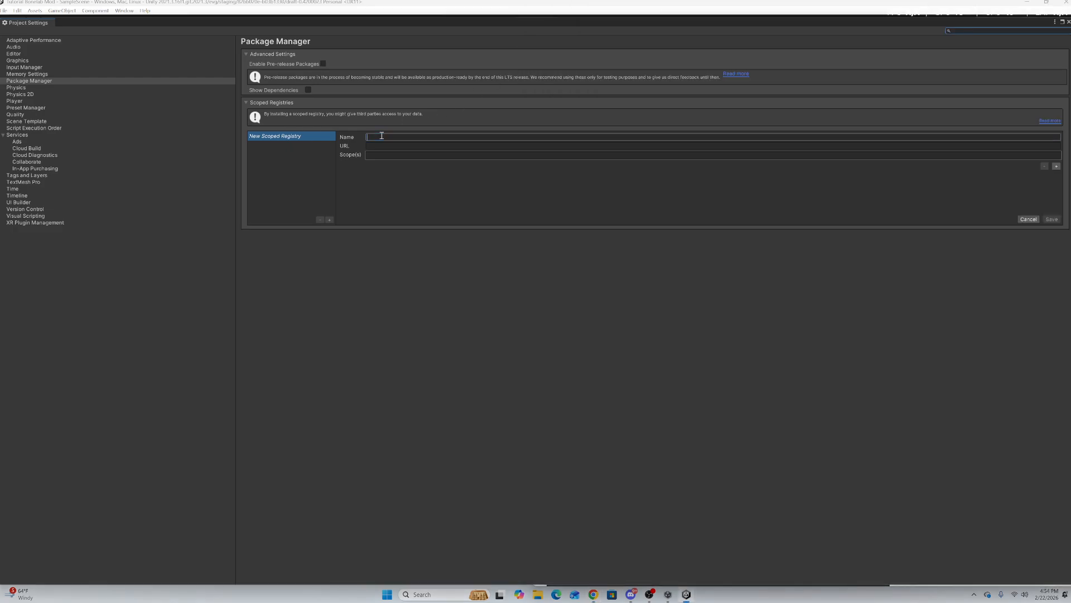
key("ctrl+v")
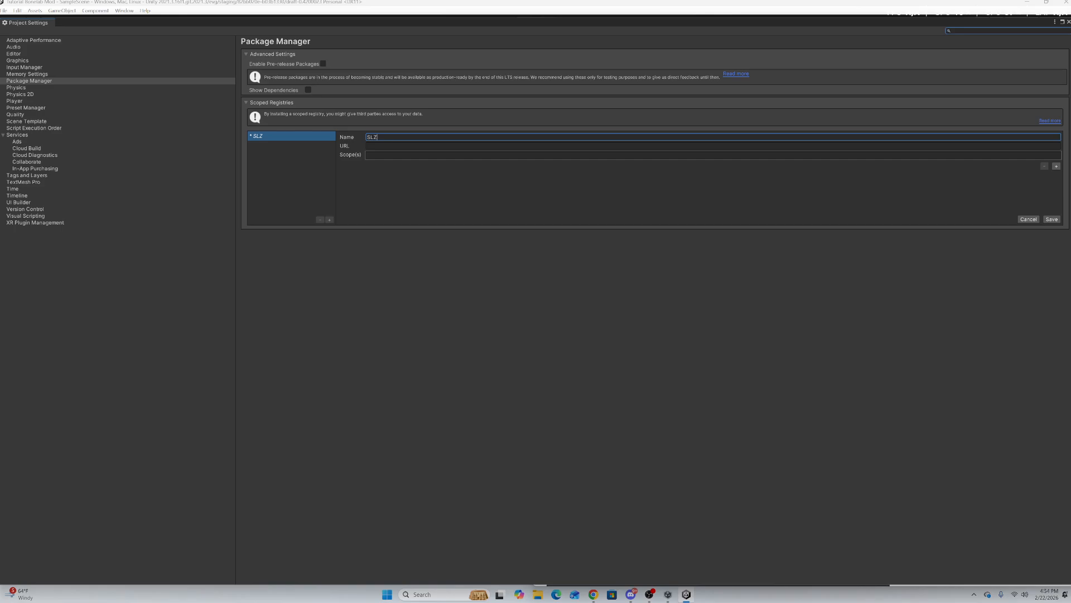
mouse_move(667, 594)
left_click(674, 576)
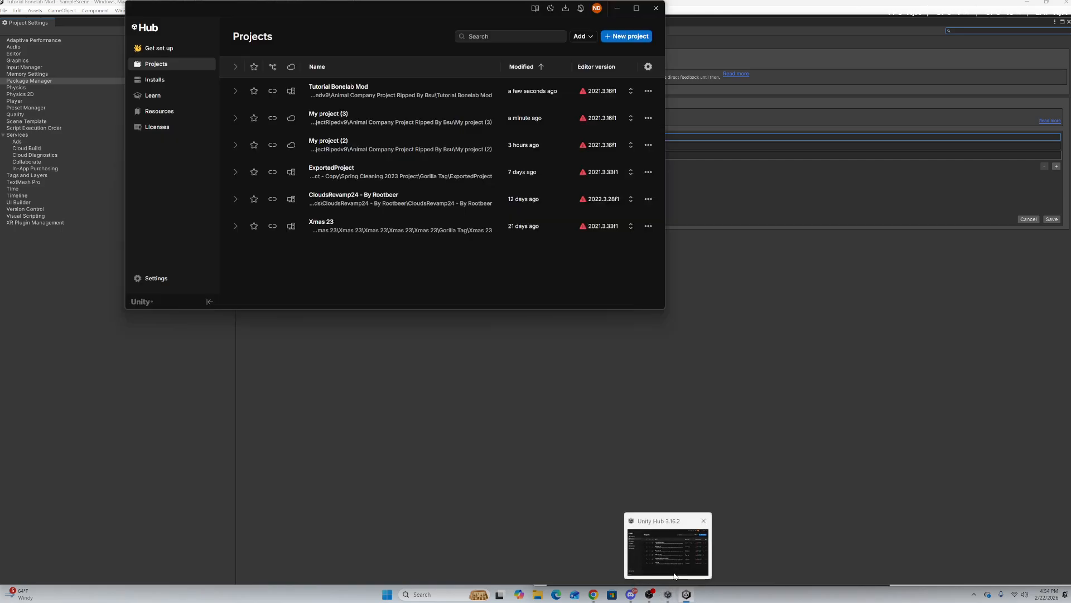
left_click(594, 595)
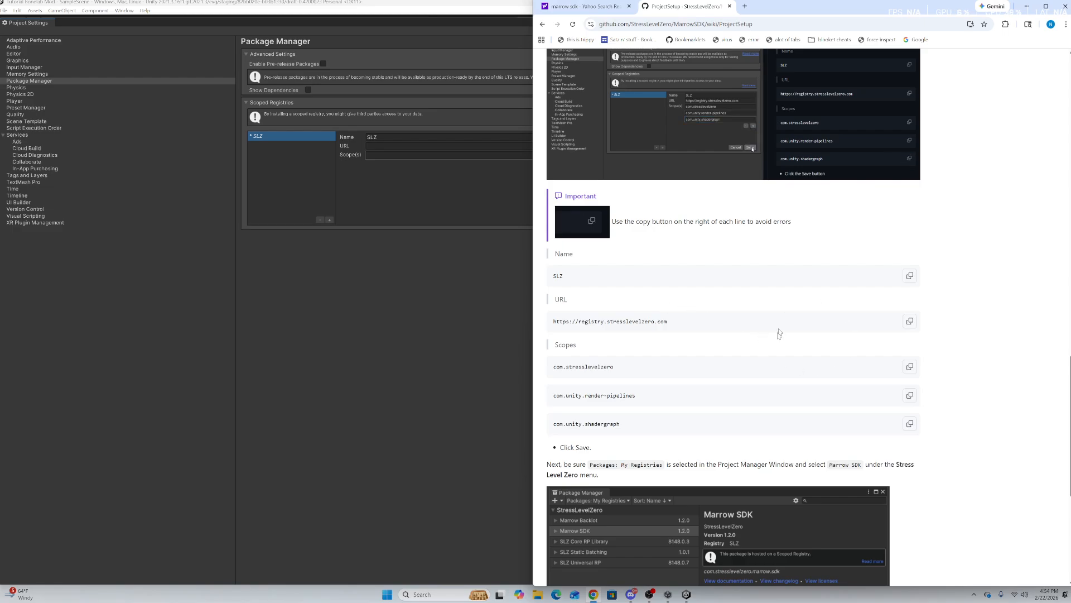
left_click(910, 321)
left_click(373, 147)
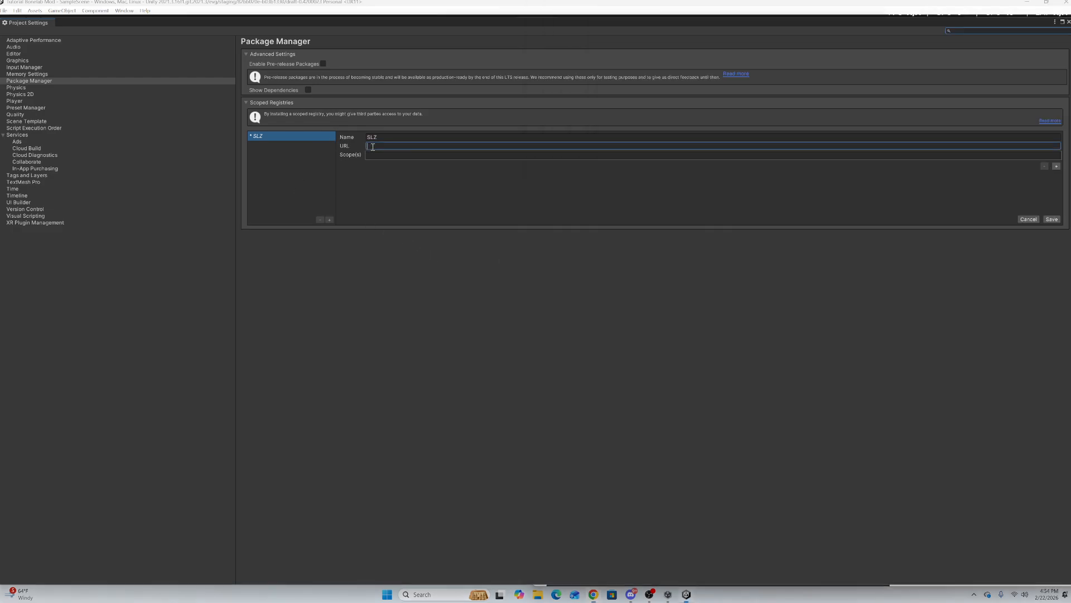
key("ctrl+v")
left_click(522, 205)
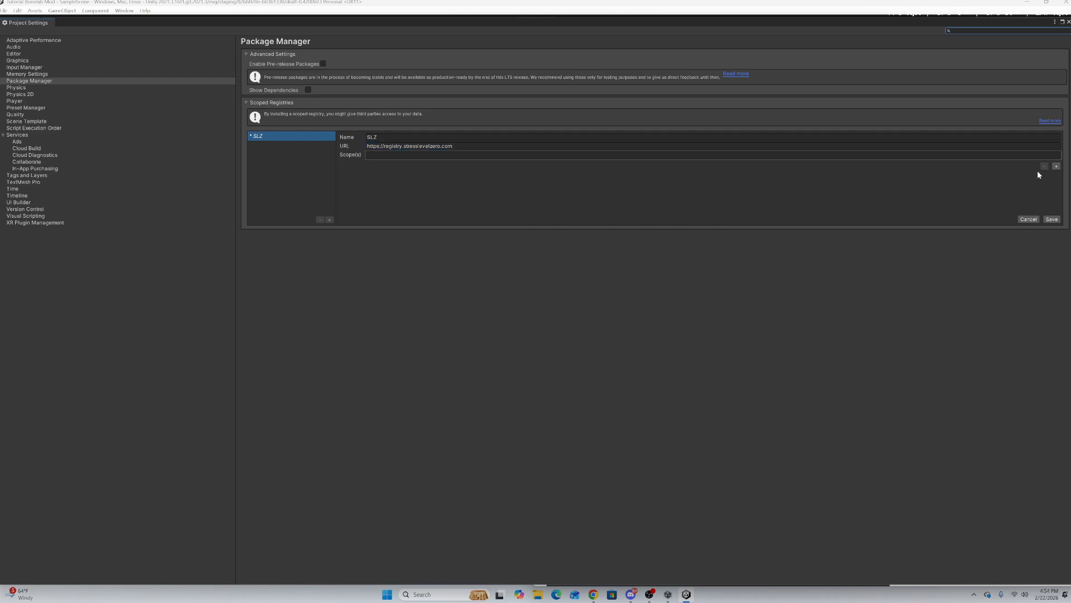
Add two more scope rows to the SLZ registry and set the first scope to com.stresslevelzero, copied from the wiki.
left_click(1056, 166)
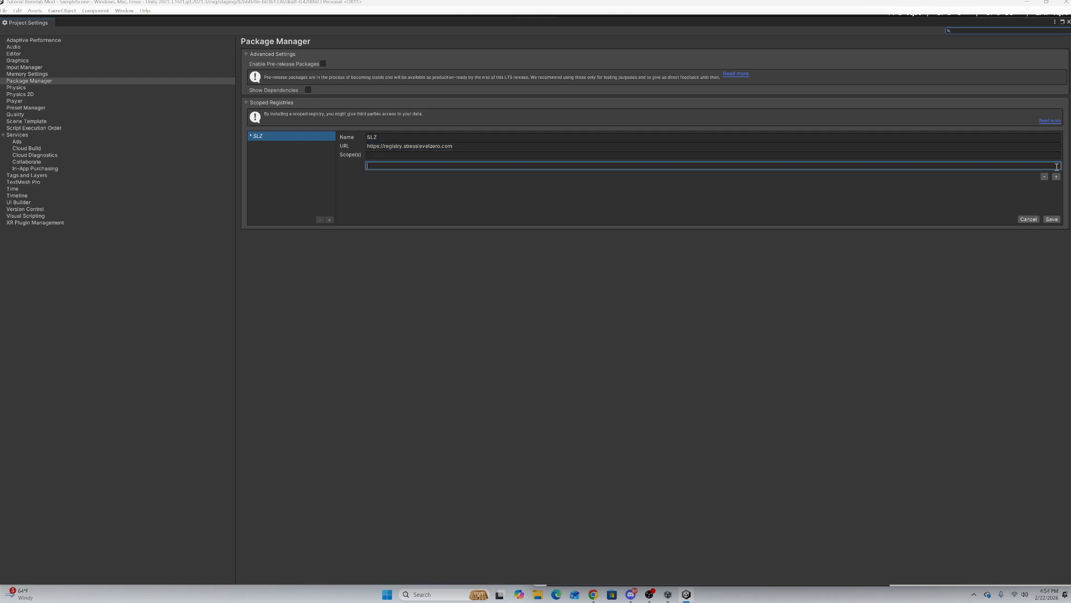
left_click(1056, 176)
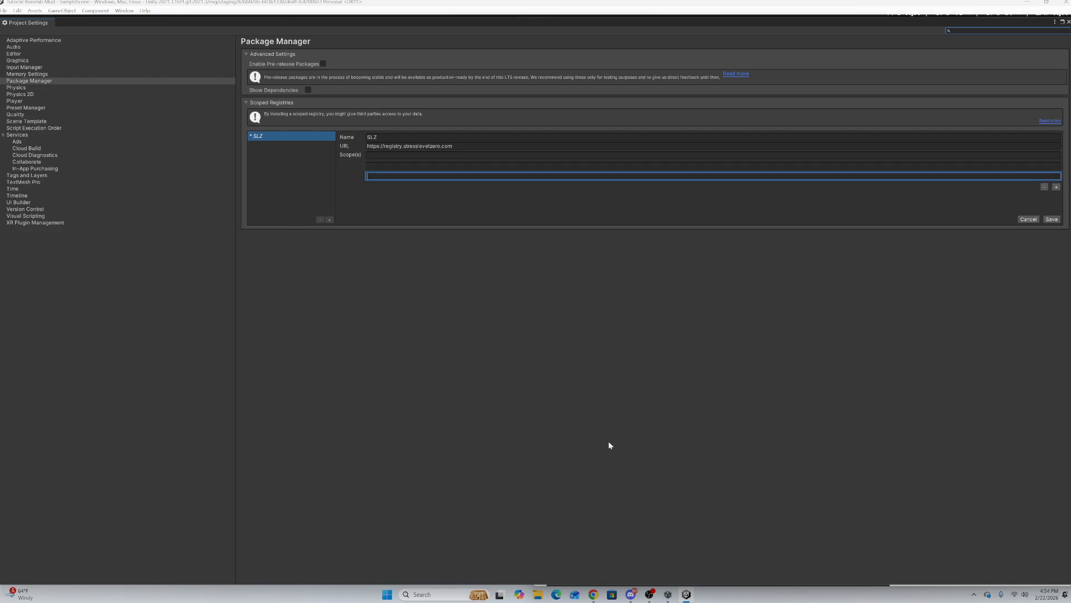
left_click(593, 594)
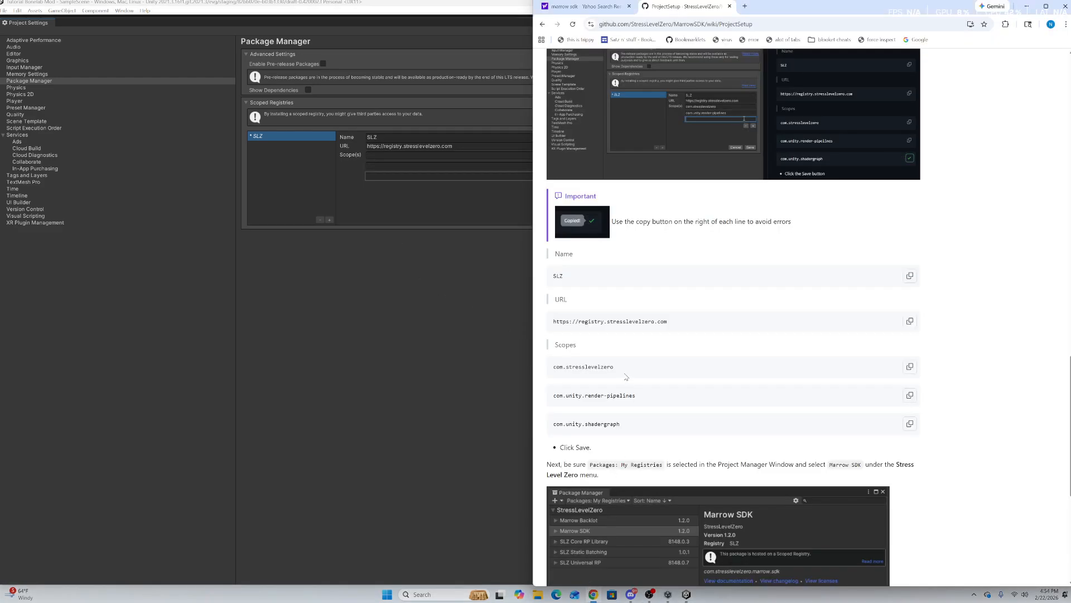
left_click(910, 367)
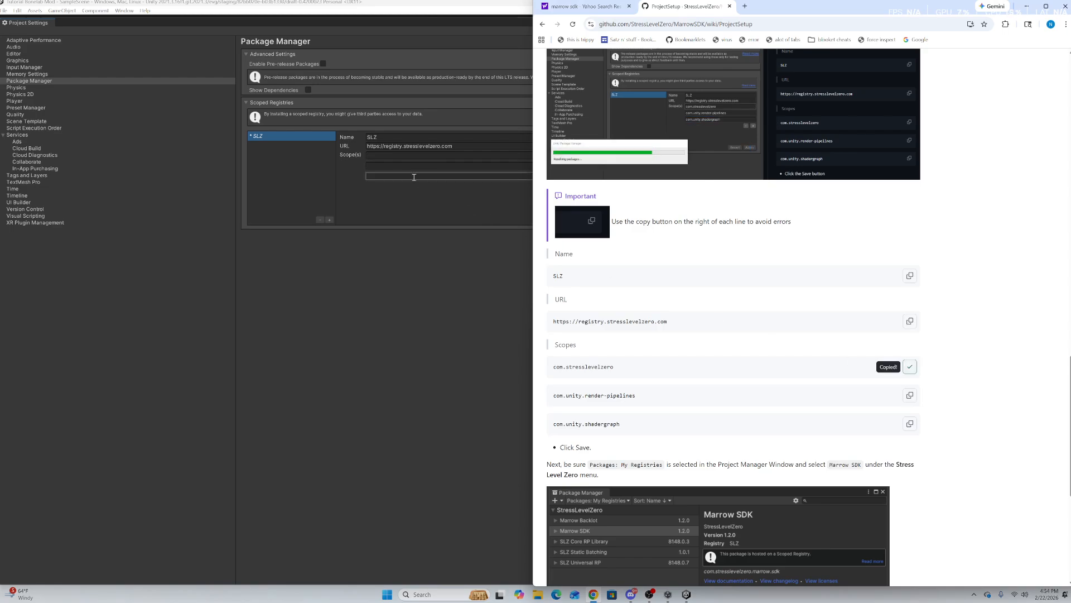
left_click(399, 156)
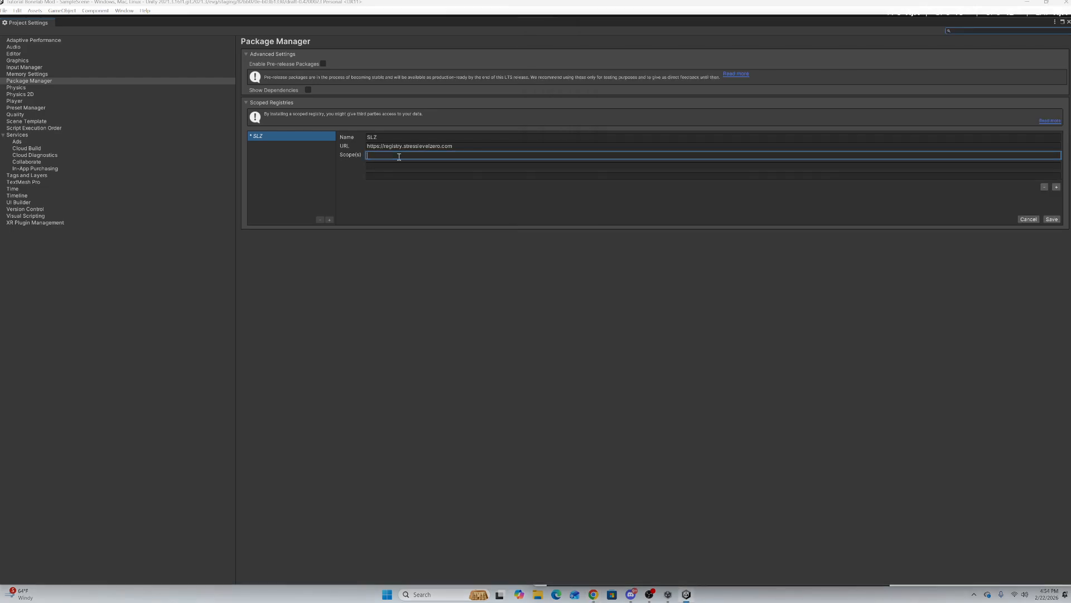
key("ctrl+v")
Fill the second and third scopes with com.unity.render-pipelines and com.unity.shadergraph, copied from the wiki.
left_click(593, 594)
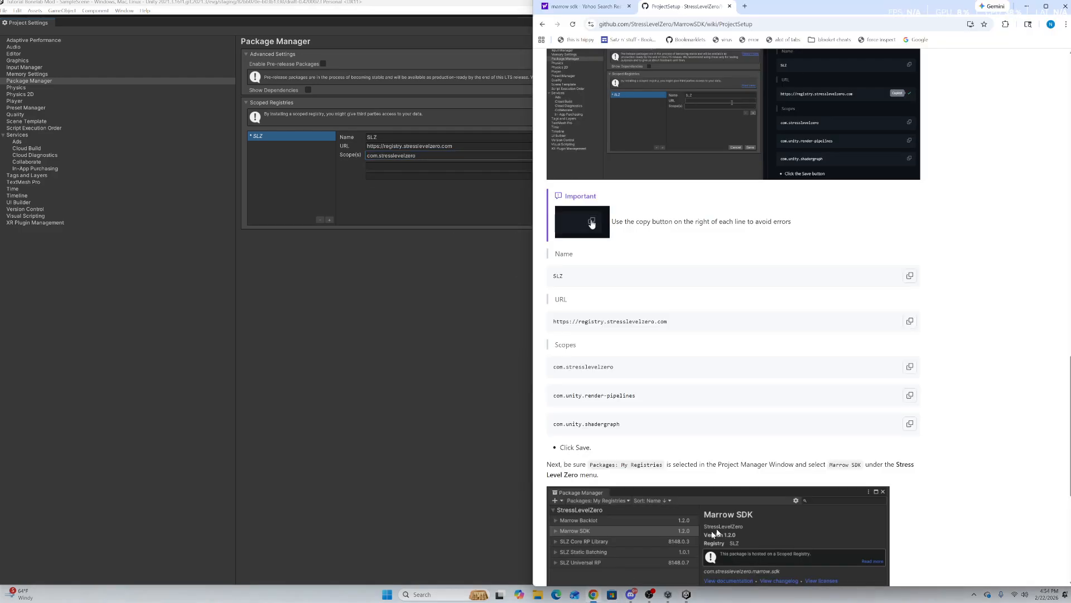
left_click(910, 395)
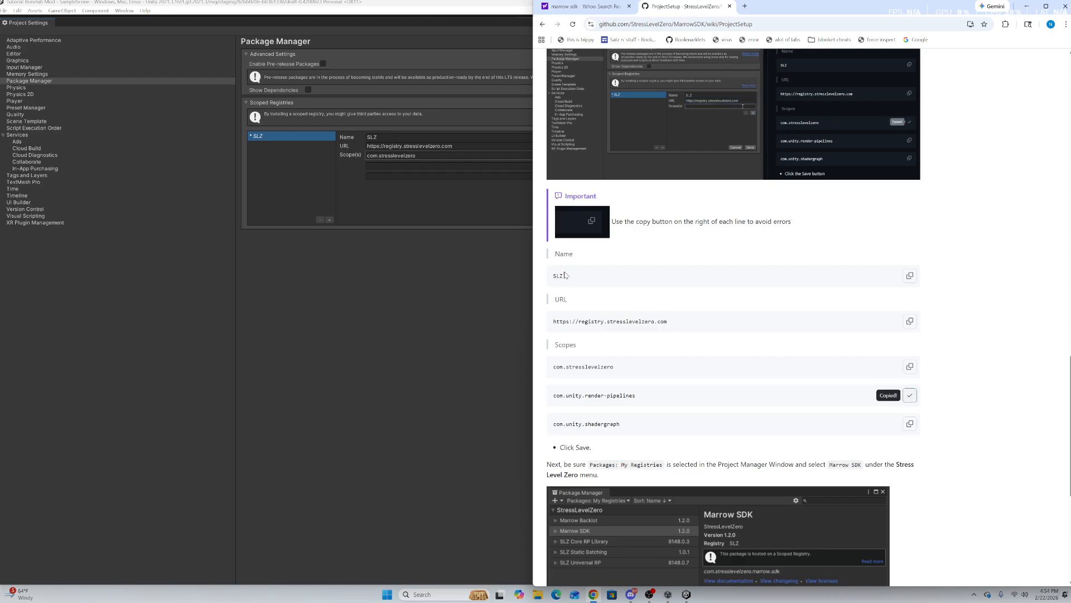
left_click(417, 167)
key("ctrl+v")
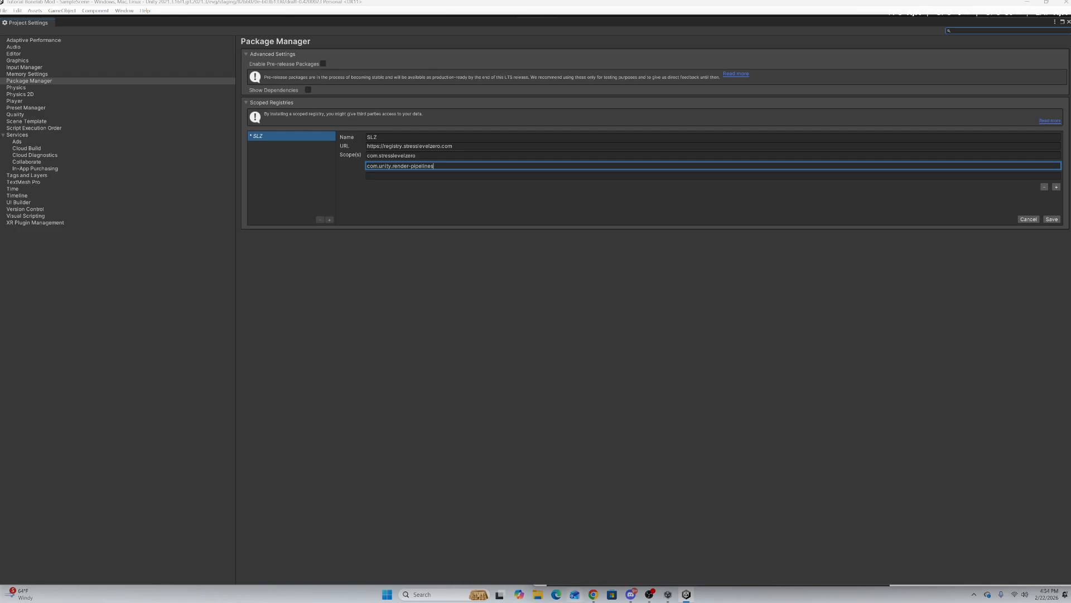
left_click(593, 594)
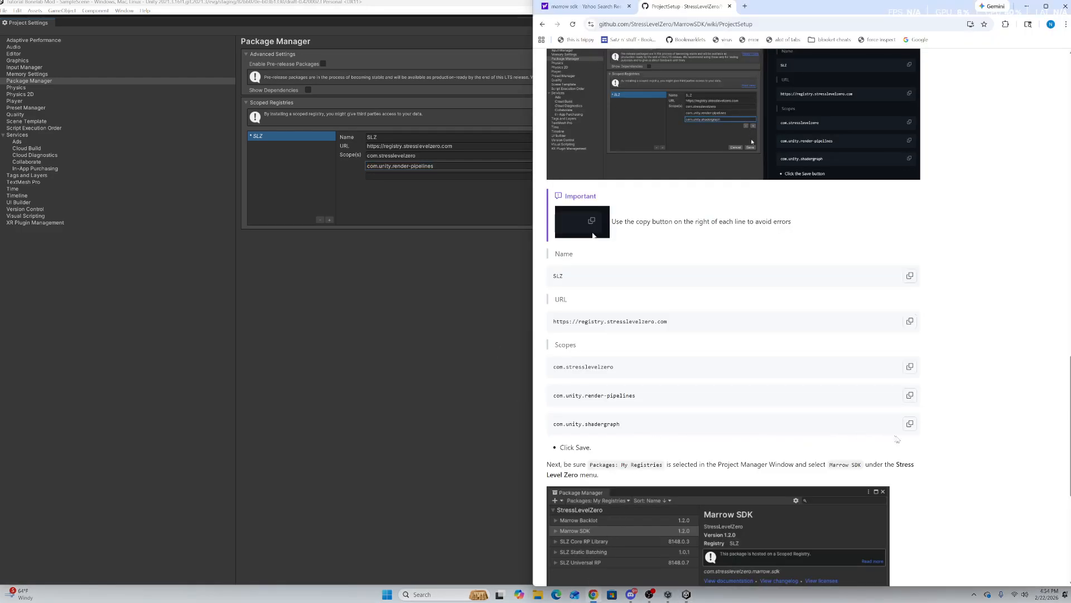
left_click(909, 423)
left_click(404, 177)
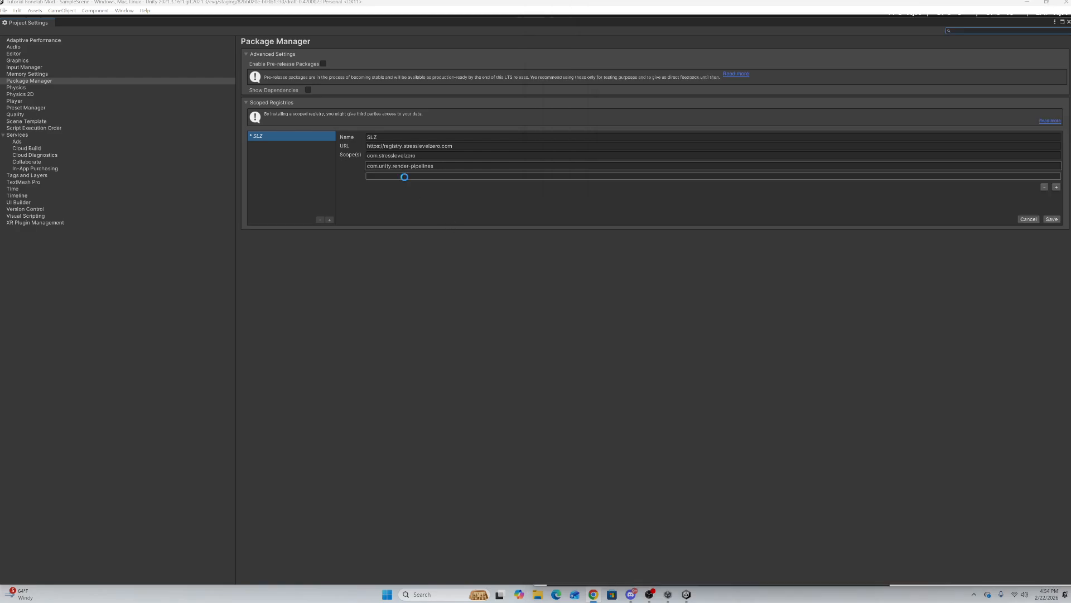
key("ctrl+v")
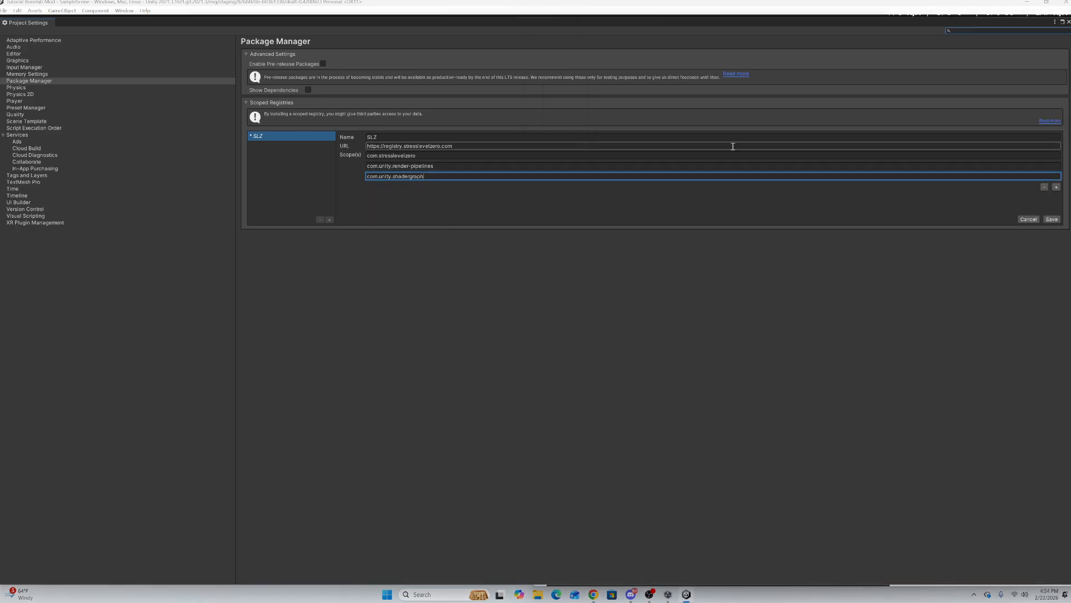
Save the SLZ scoped registry and close the project settings.
left_click(1052, 219)
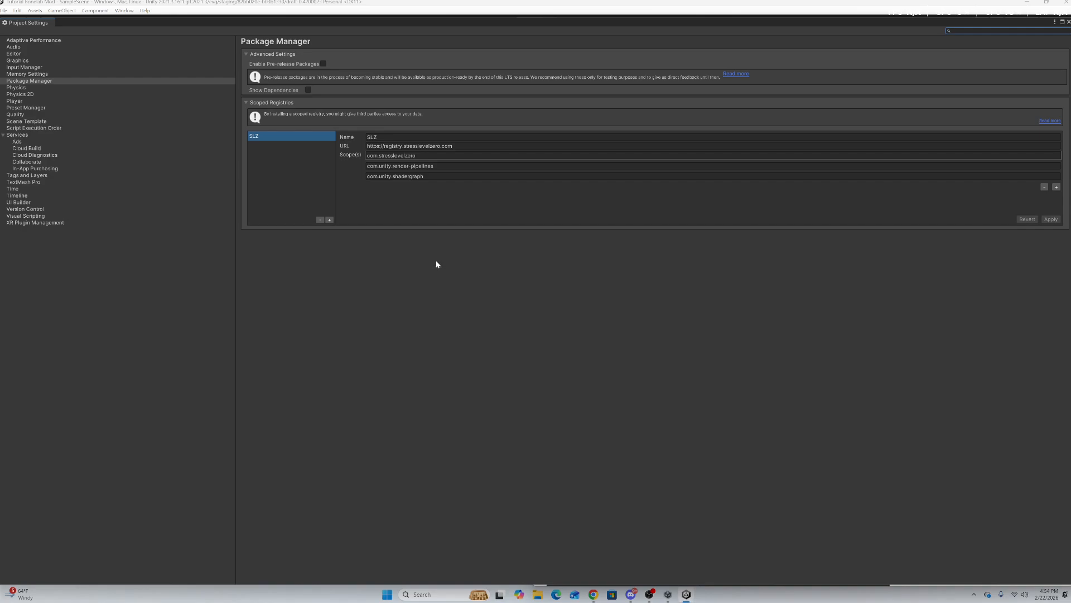
left_click(1069, 23)
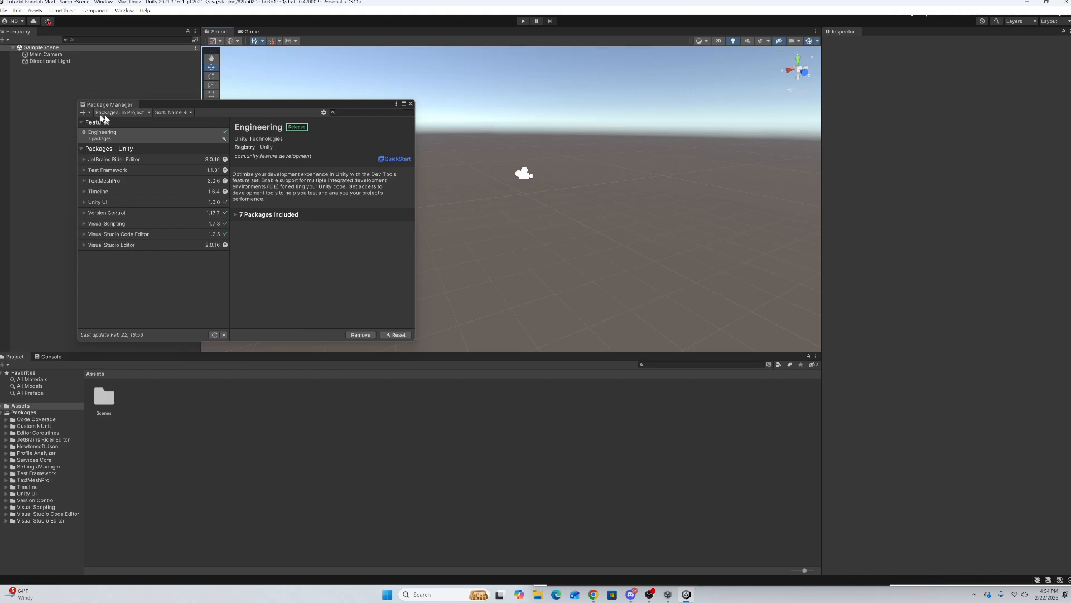
Install the Marrow SDK package from My Registries in the Package Manager.
left_click(114, 113)
left_click(116, 123)
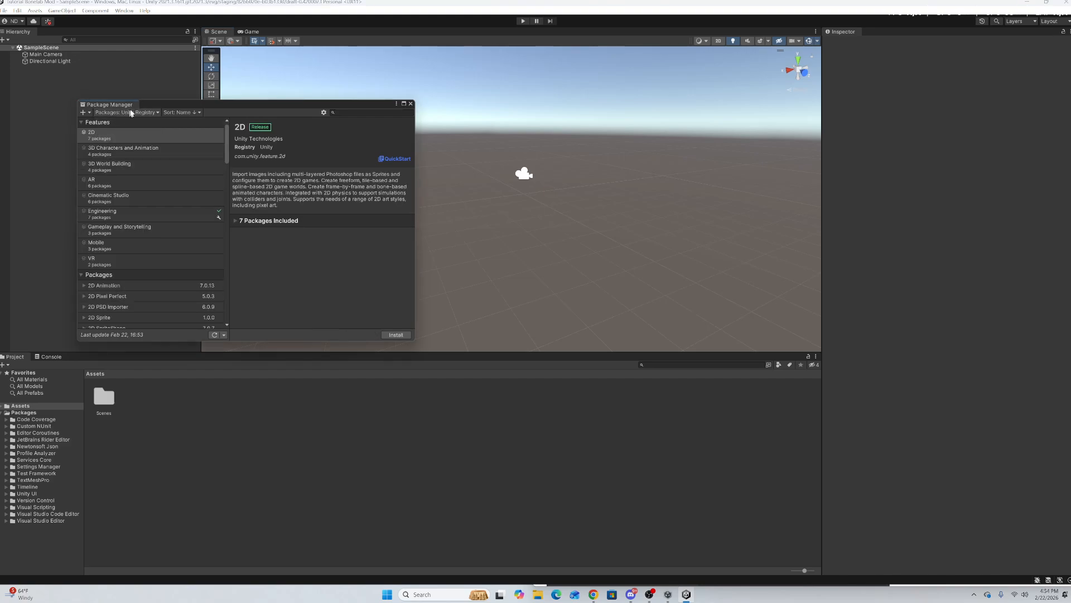
left_click(128, 112)
left_click(133, 134)
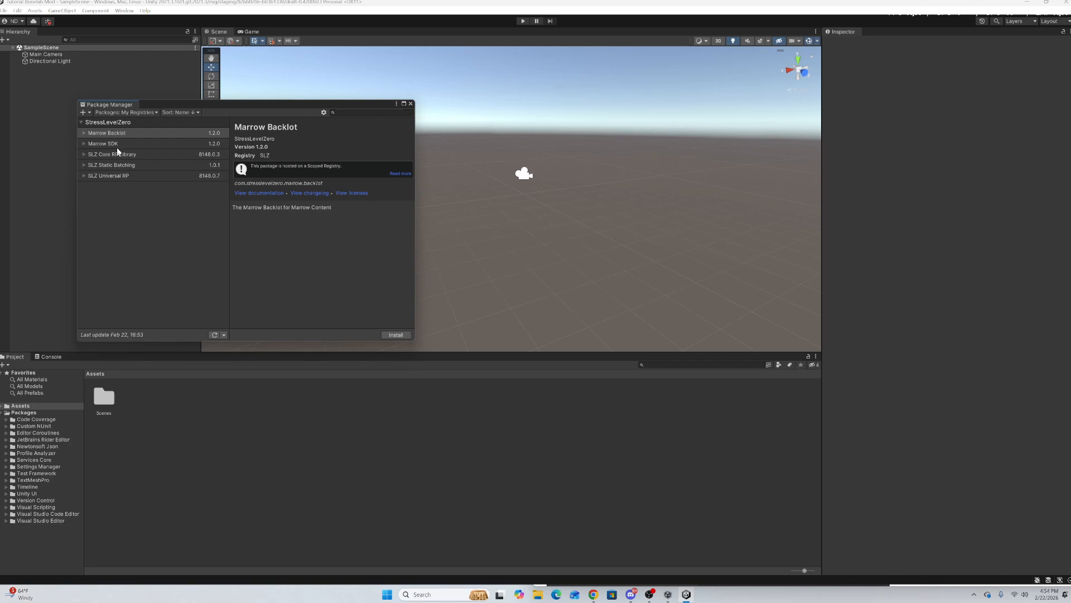
left_click(117, 145)
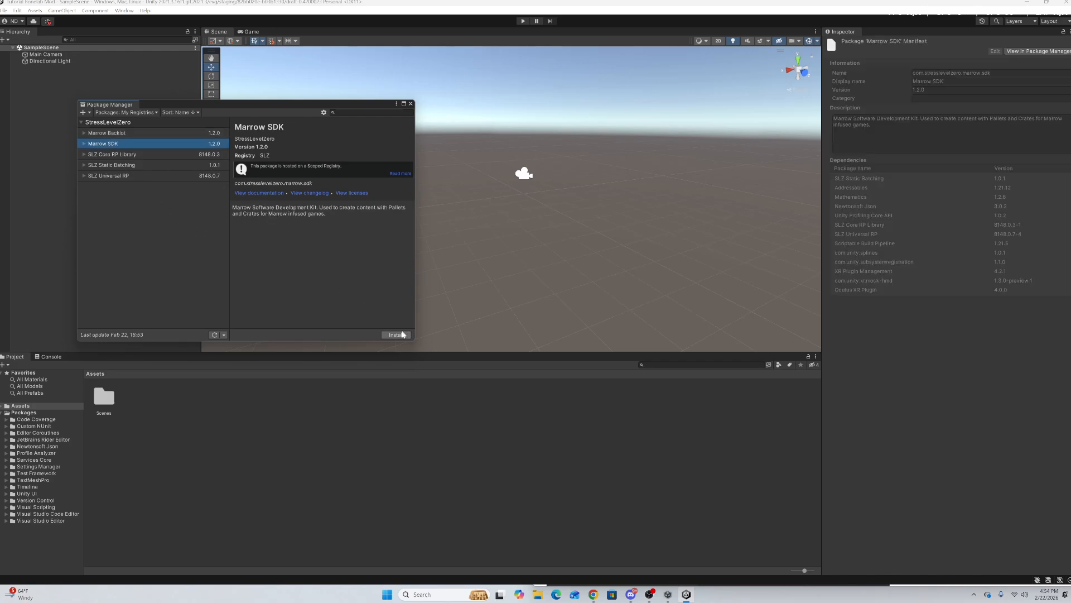
left_click(396, 335)
left_click(650, 594)
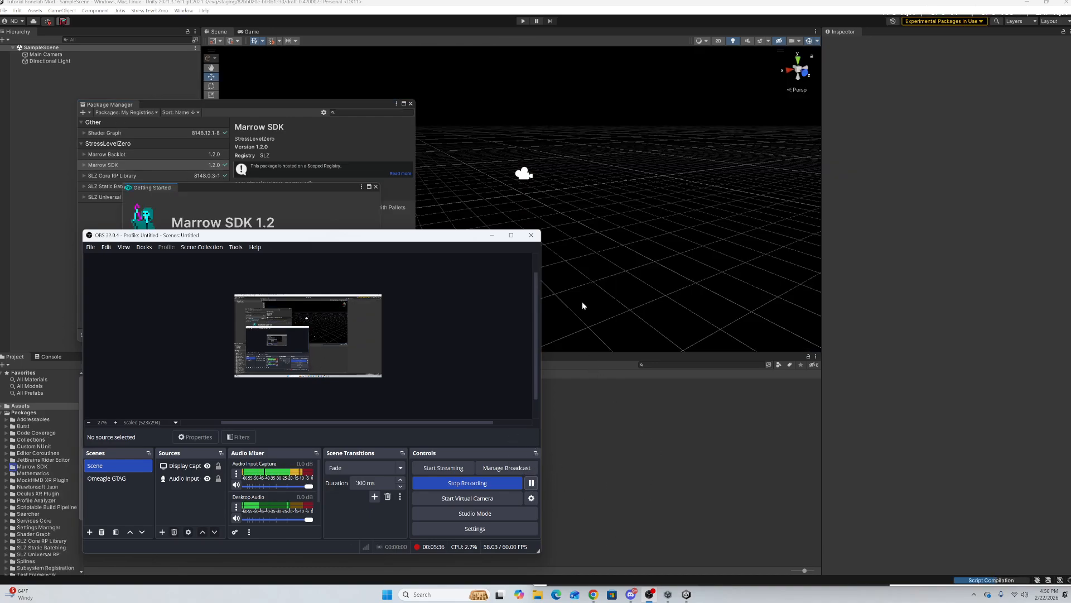
left_click(581, 306)
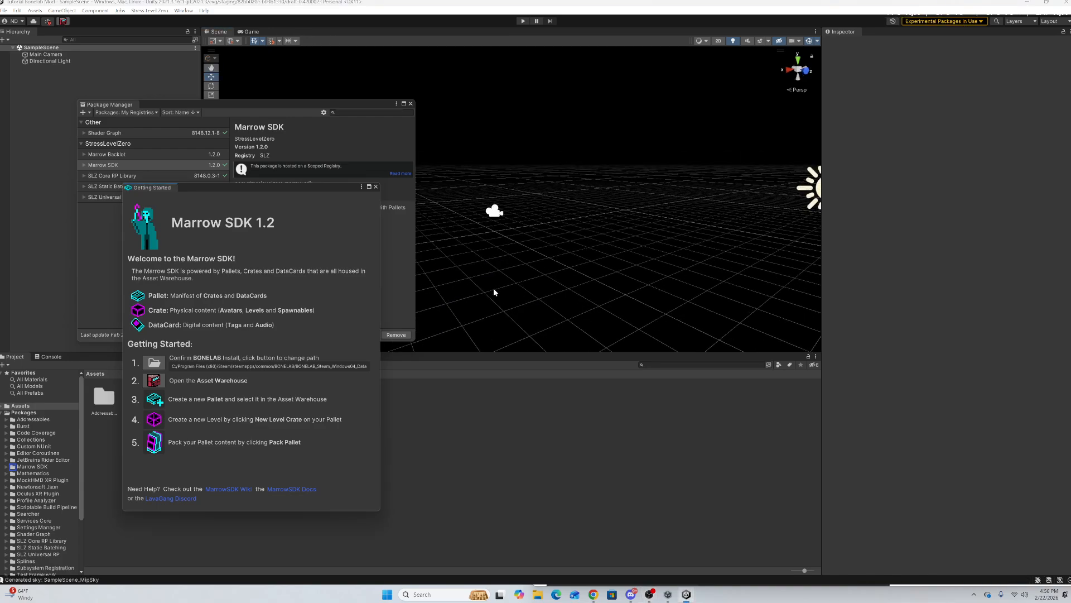
right_click_drag(494, 289, 587, 313)
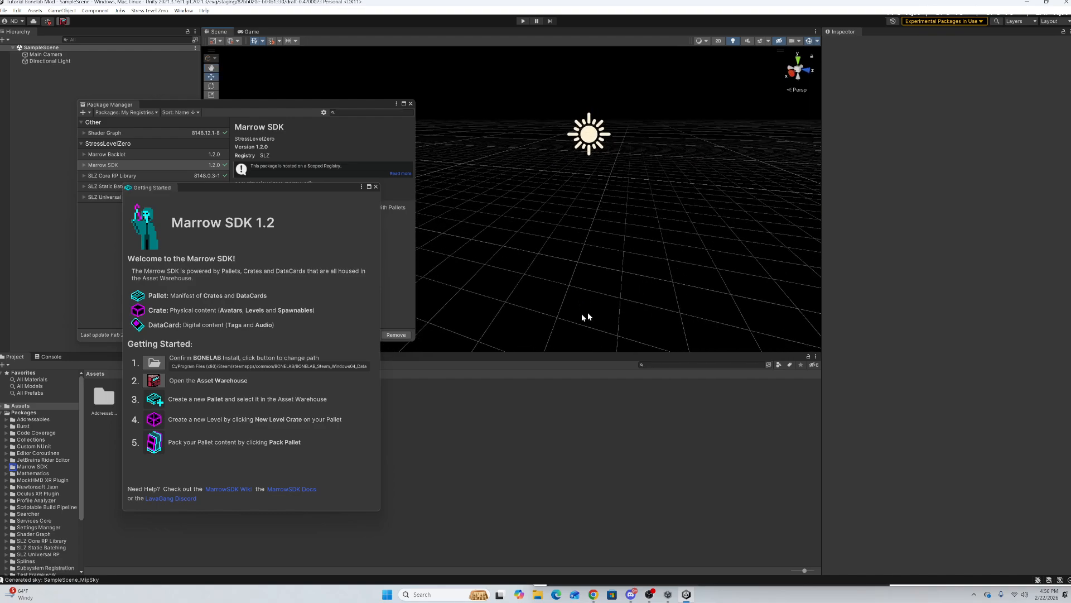
Confirm the detected Steam installation folder as the BONELAB install location for the Marrow SDK.
left_click(147, 364)
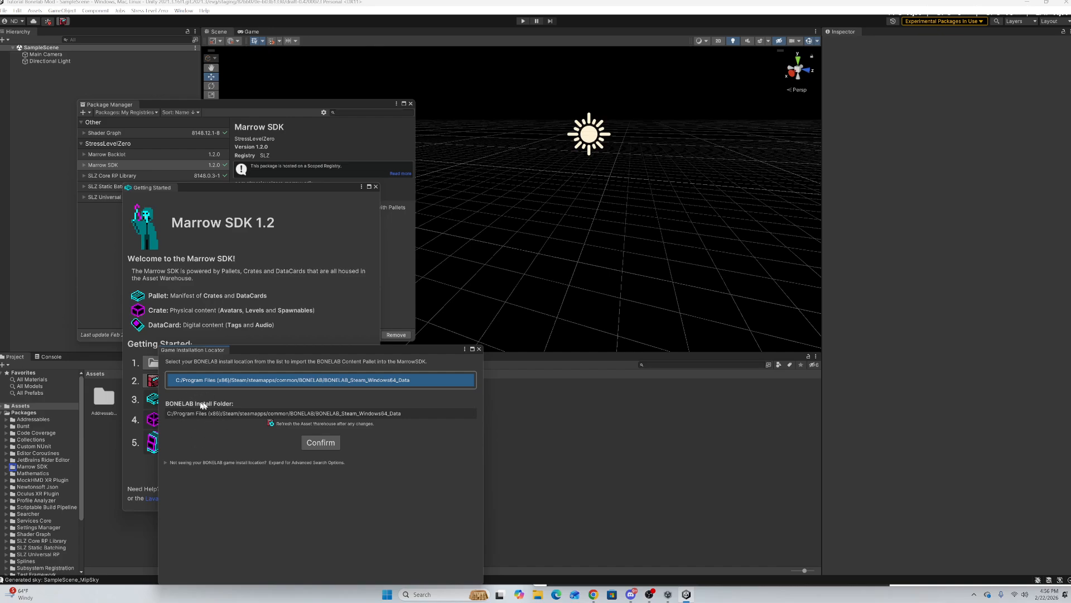
left_click(320, 443)
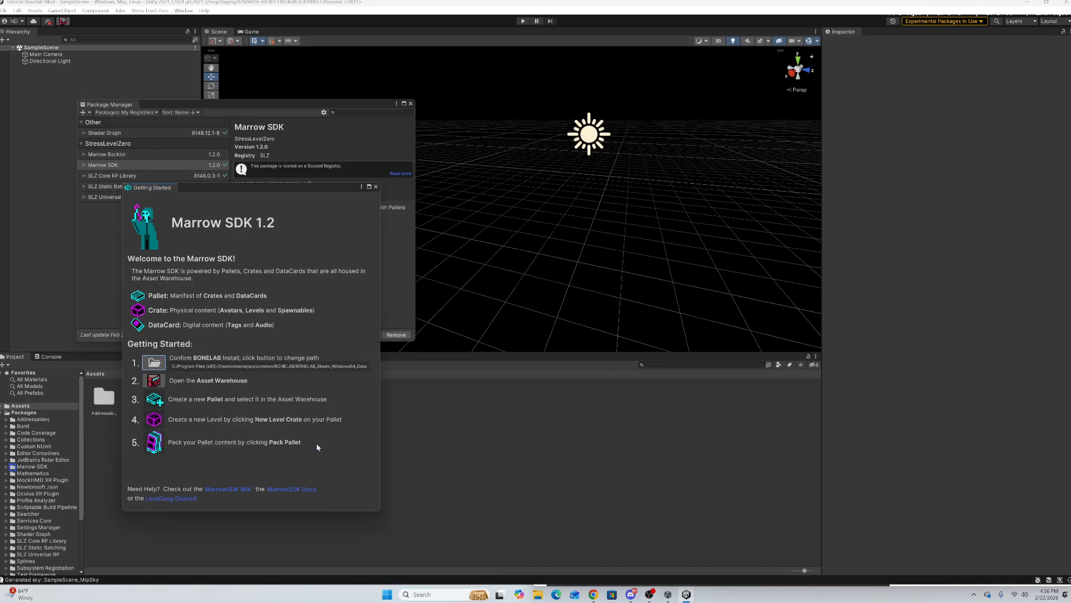
Open the Asset Warehouse, dock it beside the Inspector, and close the Getting Started window.
left_click(156, 380)
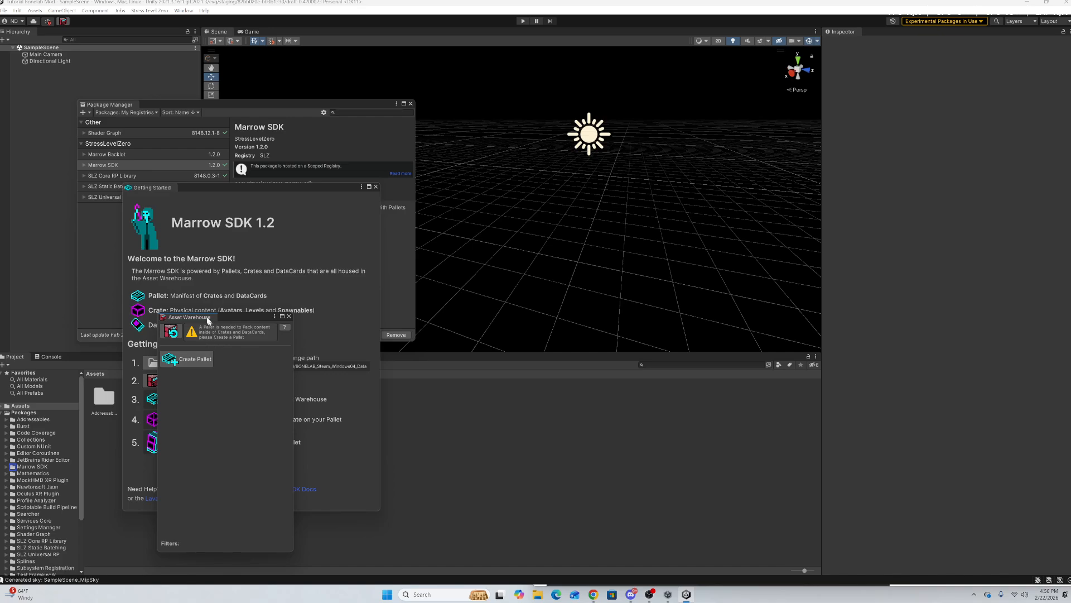
left_click_drag(199, 321, 874, 39)
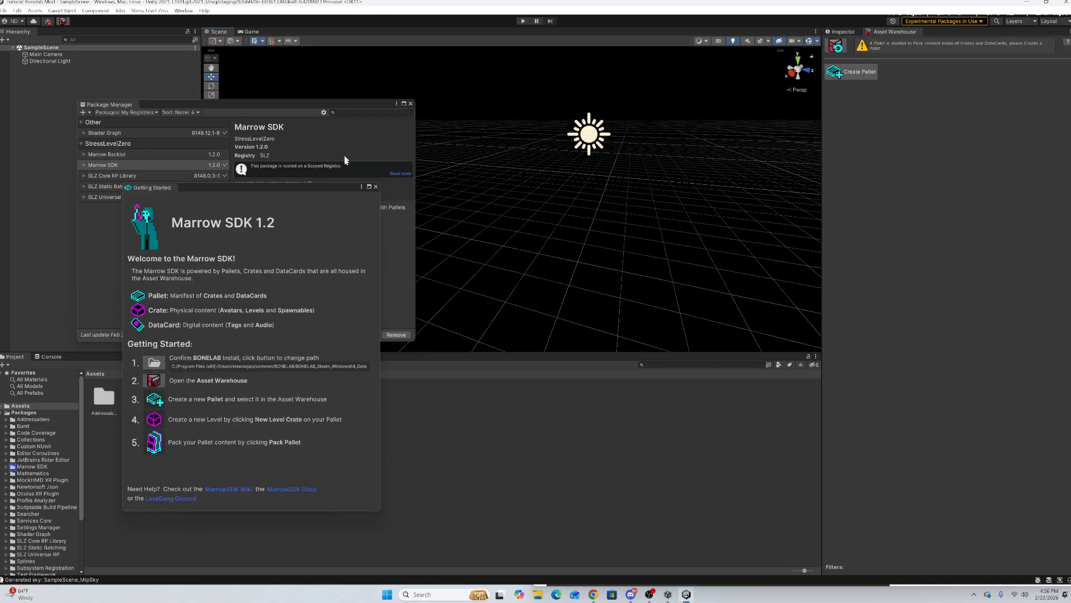
left_click(376, 187)
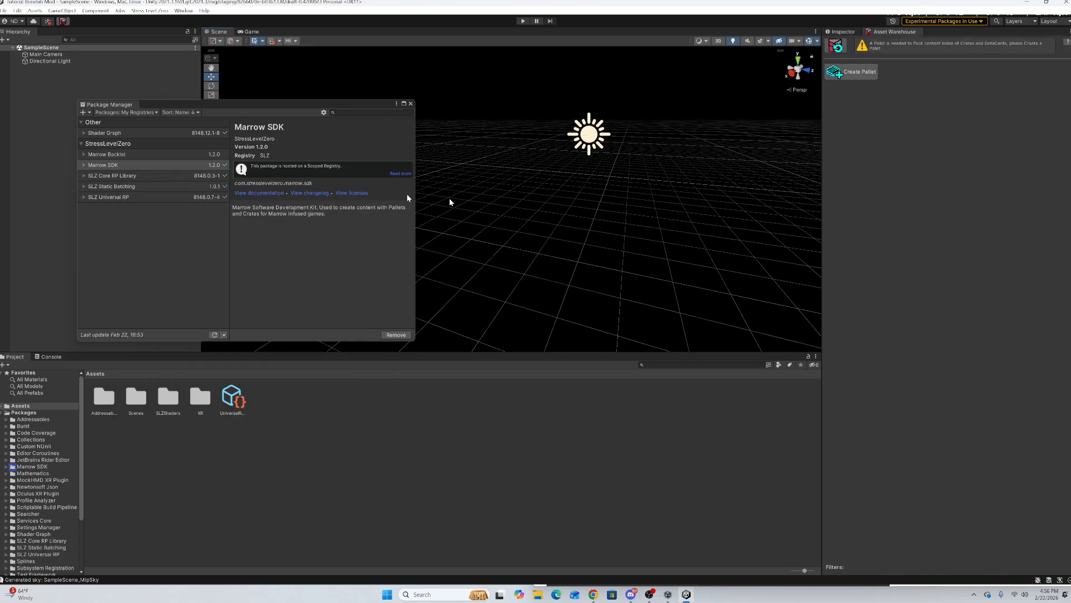
Create a pallet titled Tutorial Bonelab Map, with the author's username as its author.
left_click(865, 76)
left_click(318, 369)
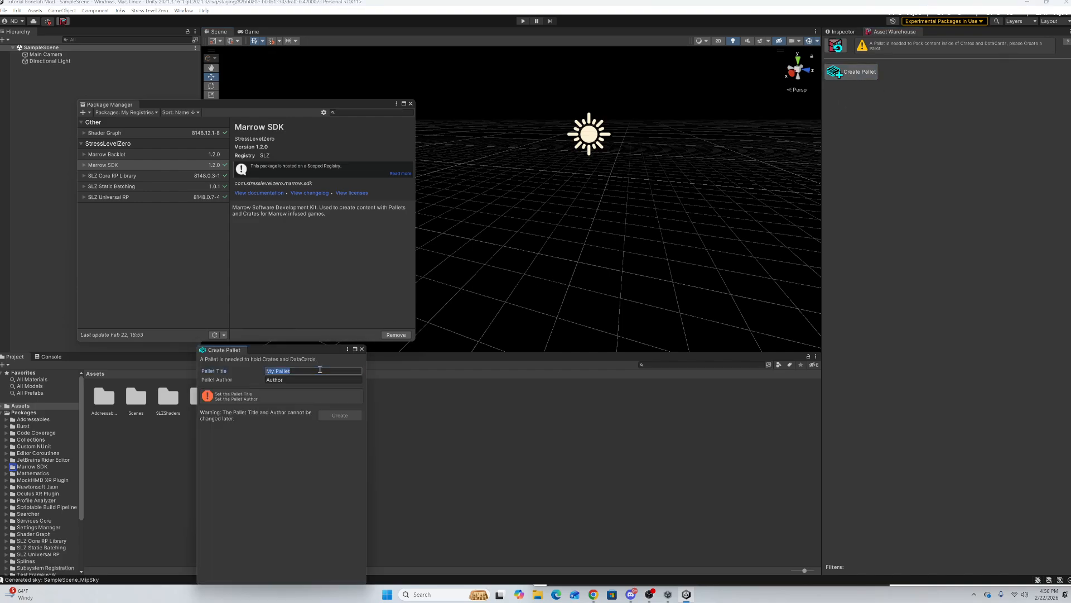
key("BackSpace")
type("Tutorial Bonelab Map")
left_click(305, 379)
type("nickdzz123")
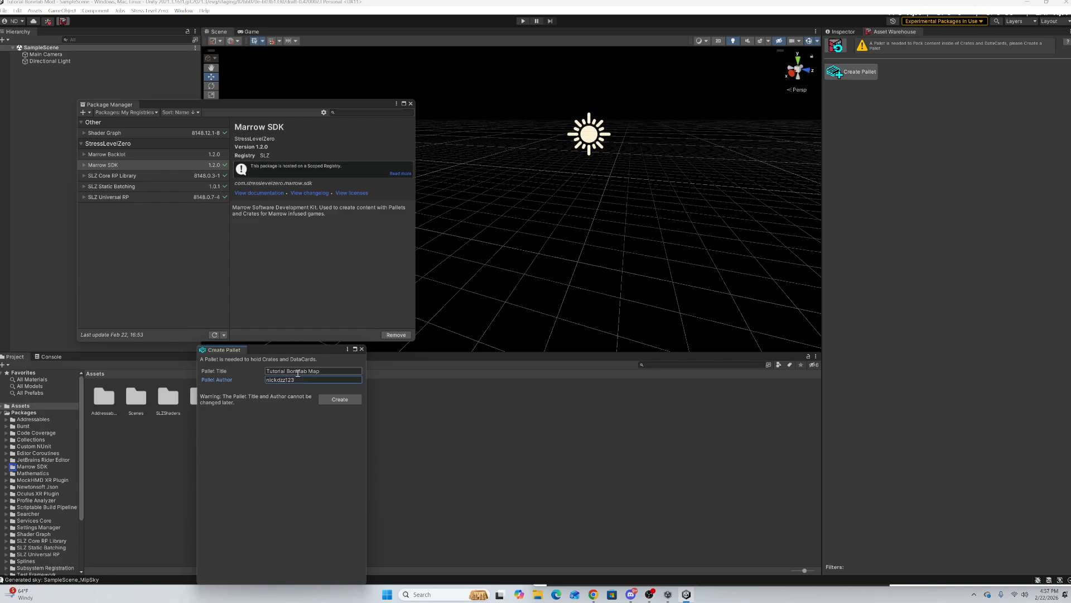
left_click(339, 399)
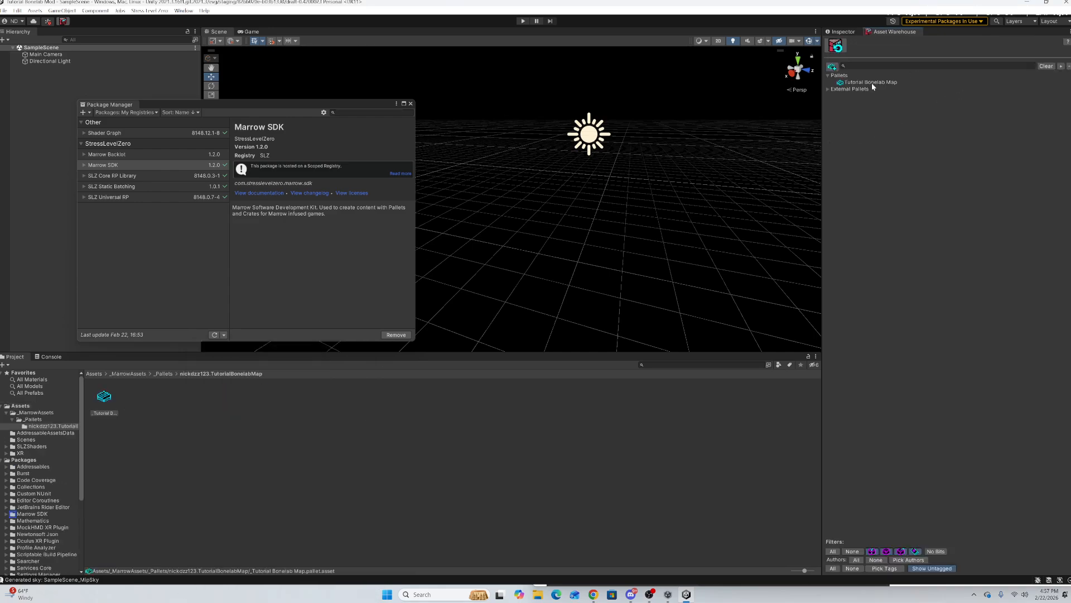
Examine the external pallets in the Asset Warehouse, including the crate categories of BONELAB Core.
left_click(873, 83)
left_click(828, 90)
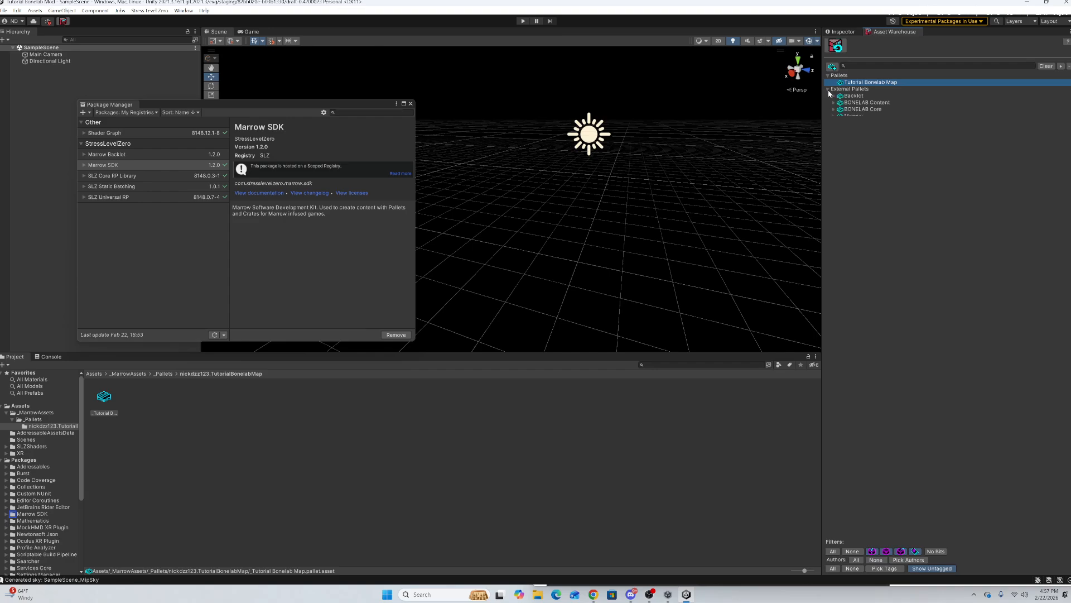
left_click(833, 109)
left_click(840, 116)
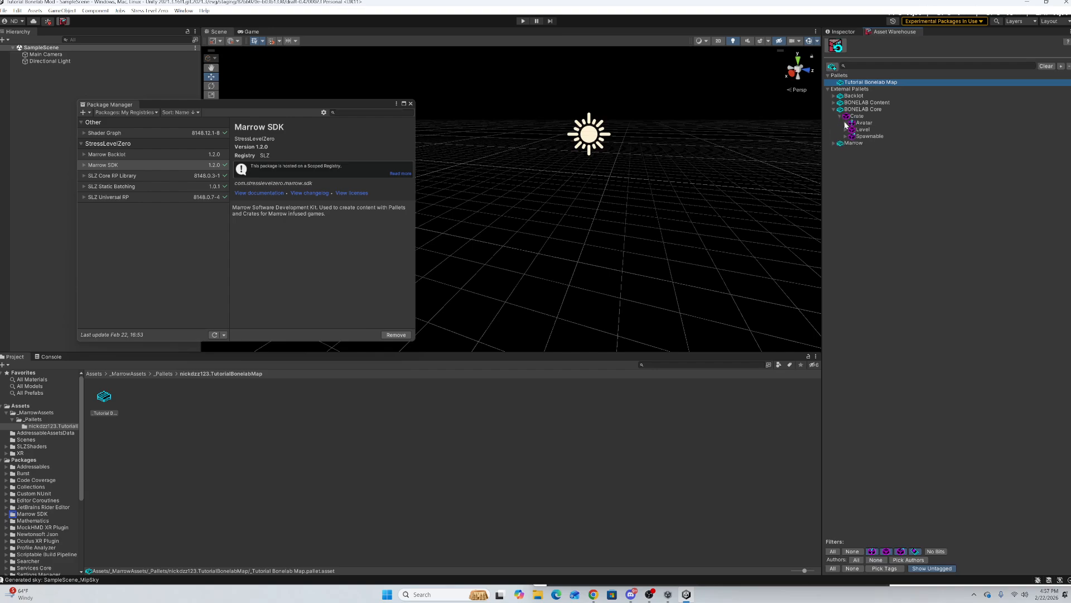
left_click(840, 116)
left_click(834, 110)
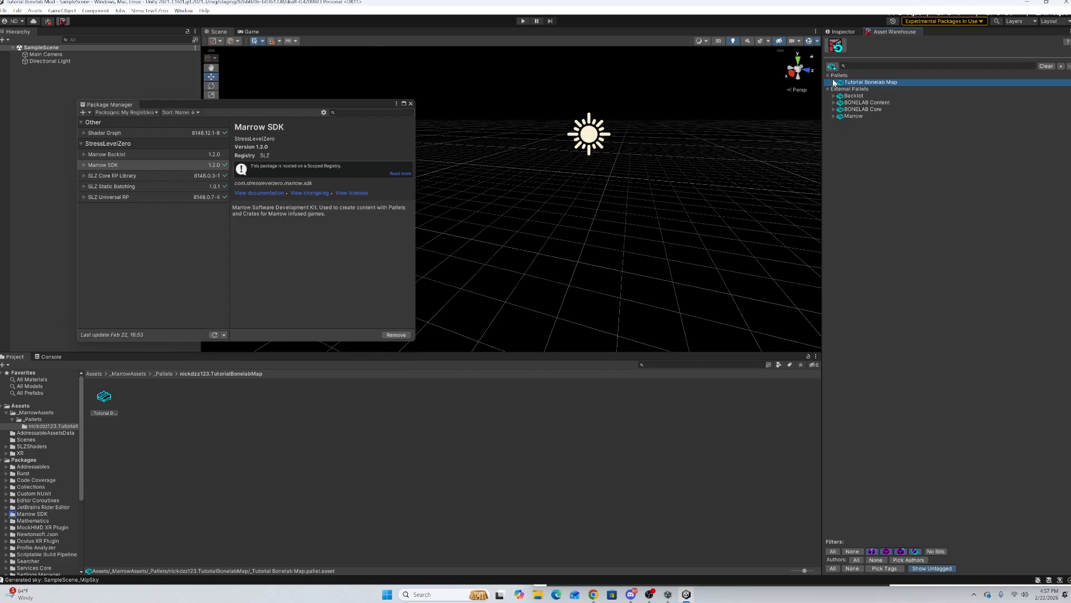
Close the Package Manager and dock the Lighting window beside the Asset Warehouse, showing its Environment settings.
left_click(411, 103)
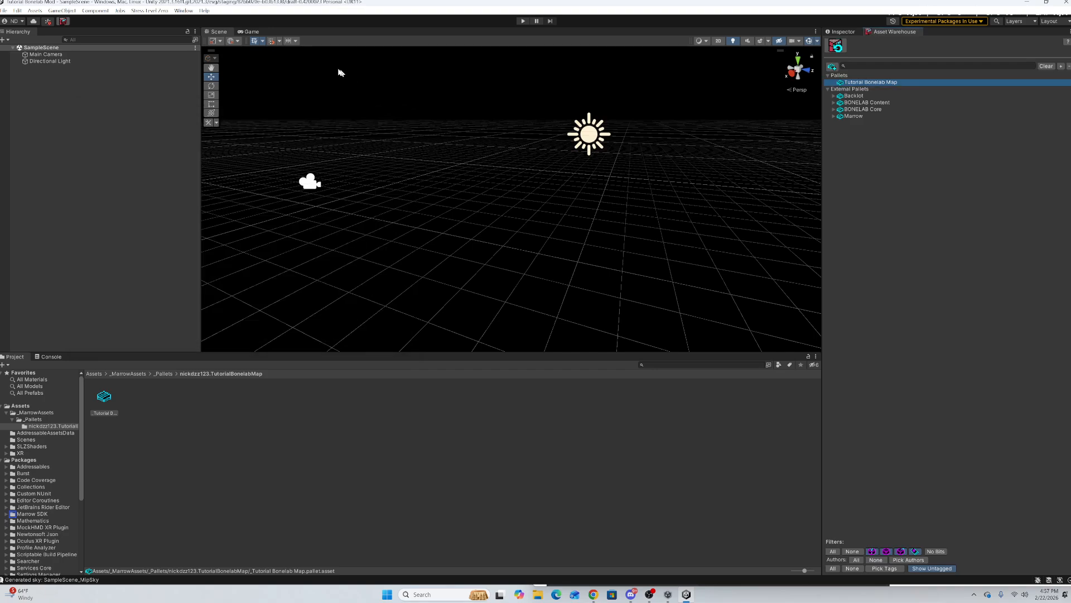
left_click(185, 12)
mouse_move(238, 208)
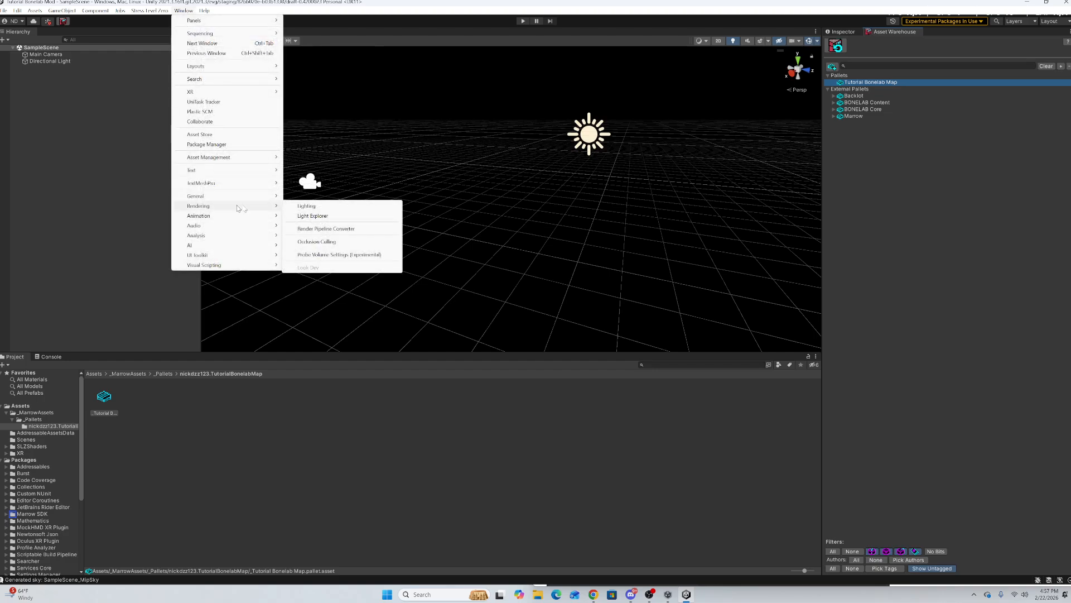
left_click(304, 206)
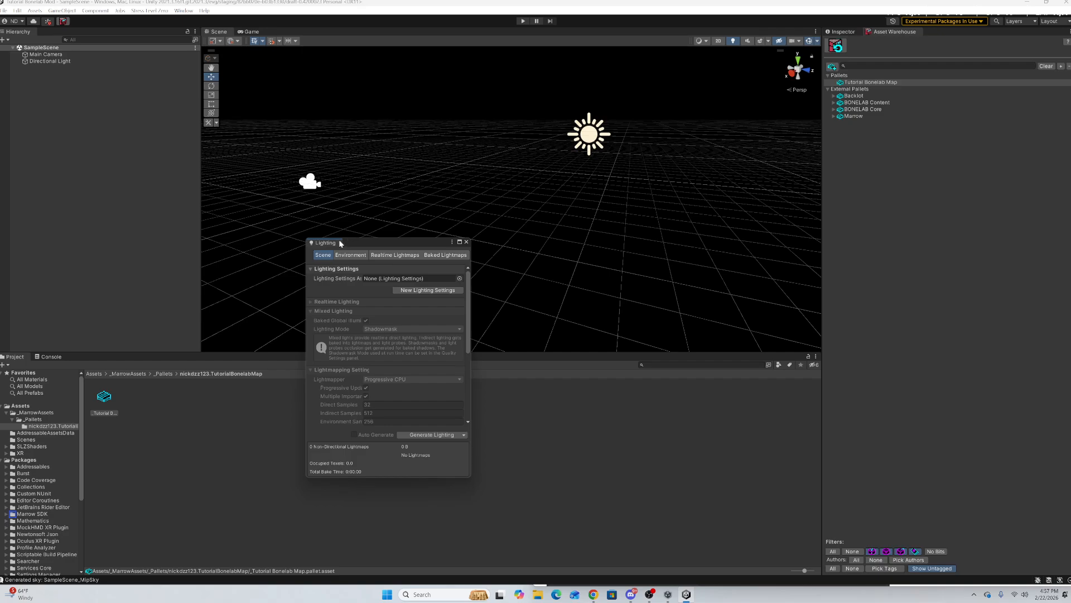
left_click_drag(335, 244, 937, 33)
left_click(903, 44)
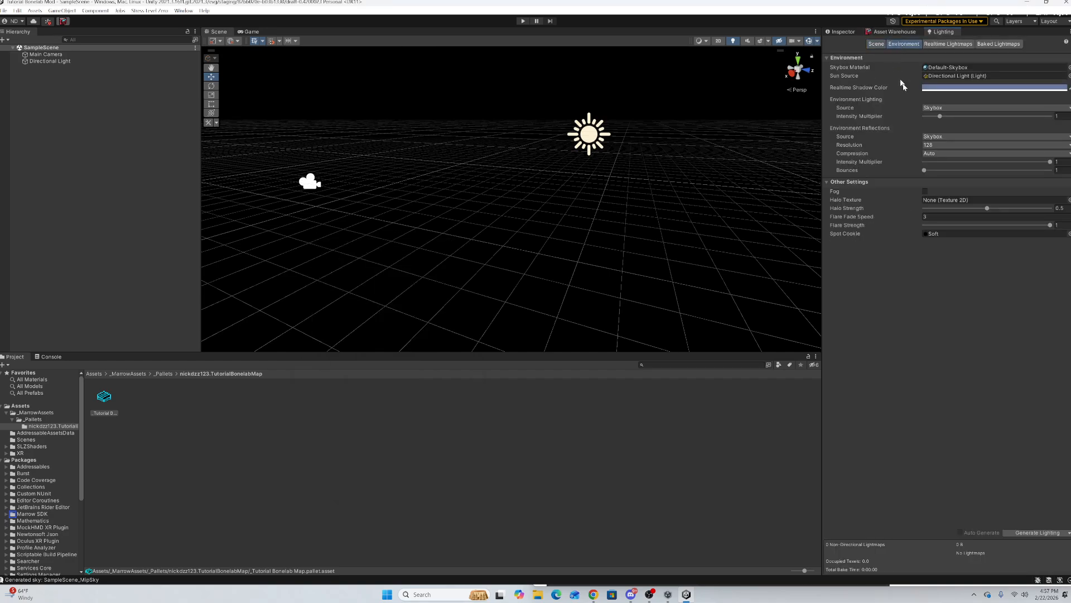
Set the scene's skybox material to the Marrow one, searching the materials for "marrow".
left_click(1068, 67)
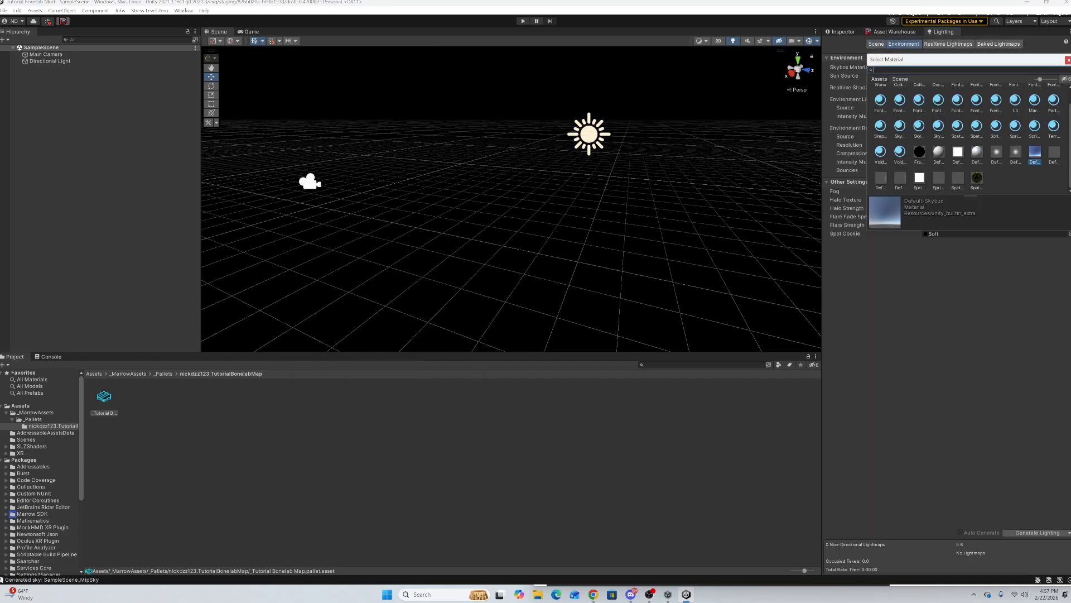
type("marrow")
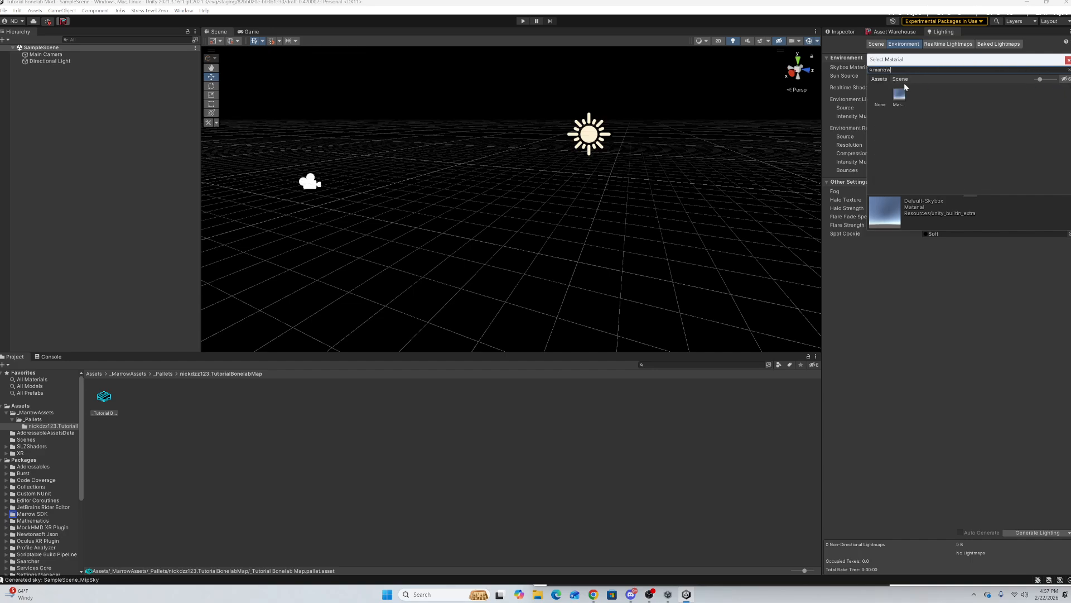
left_click(899, 95)
right_click_drag(502, 206, 637, 249)
key("s")
key("w")
key("s")
key("w")
Examine the contents of the Marrow, BONELAB Core, BONELAB Content and Backlot pallets in the Asset Warehouse.
left_click(887, 32)
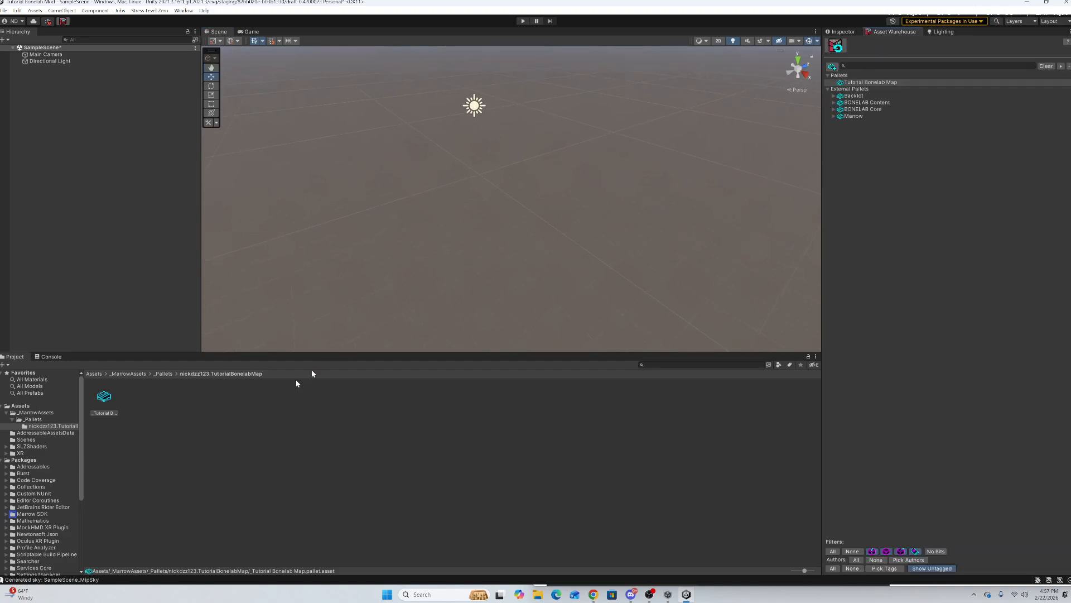
left_click(103, 400)
left_click(833, 116)
left_click(833, 117)
left_click(832, 109)
left_click(832, 109)
left_click(833, 103)
left_click(832, 104)
left_click(834, 96)
left_click(834, 96)
Reopen SampleScene from the Scenes folder, saving the changes made to the scene.
left_click(47, 440)
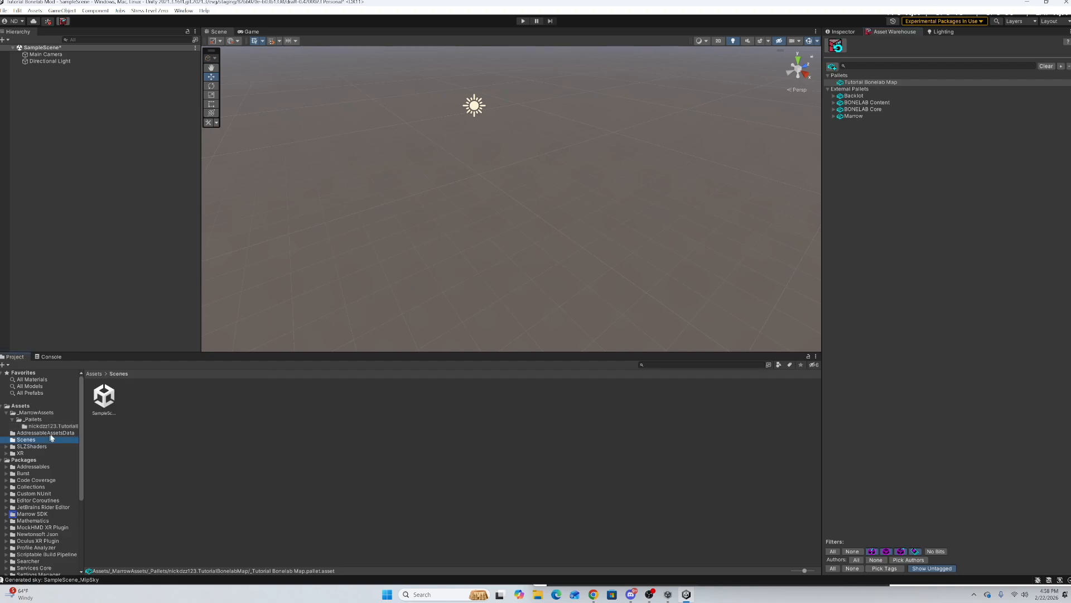
double_click(104, 397)
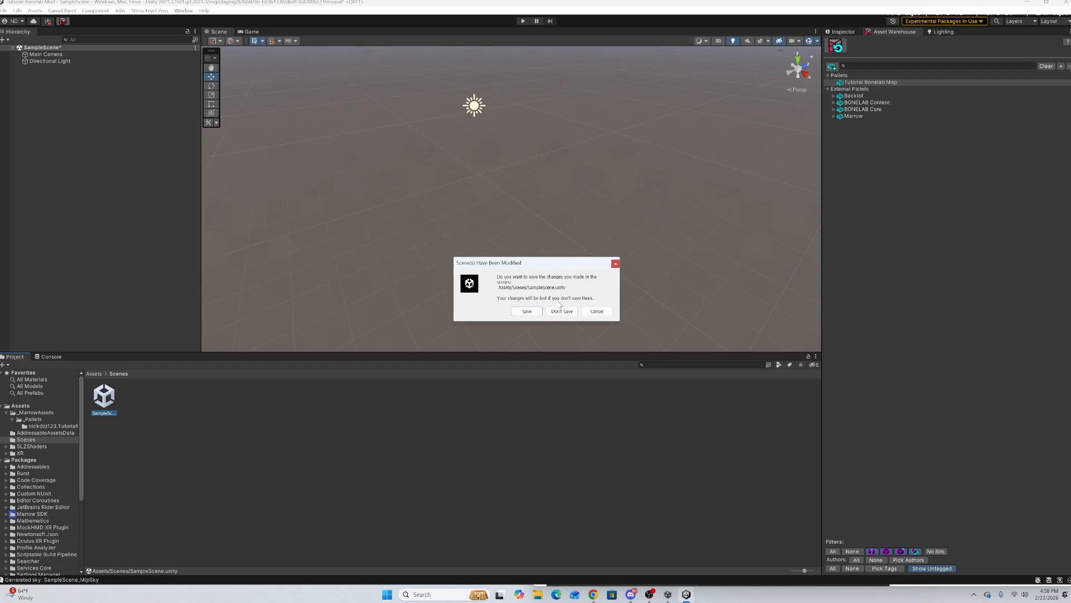
left_click(522, 313)
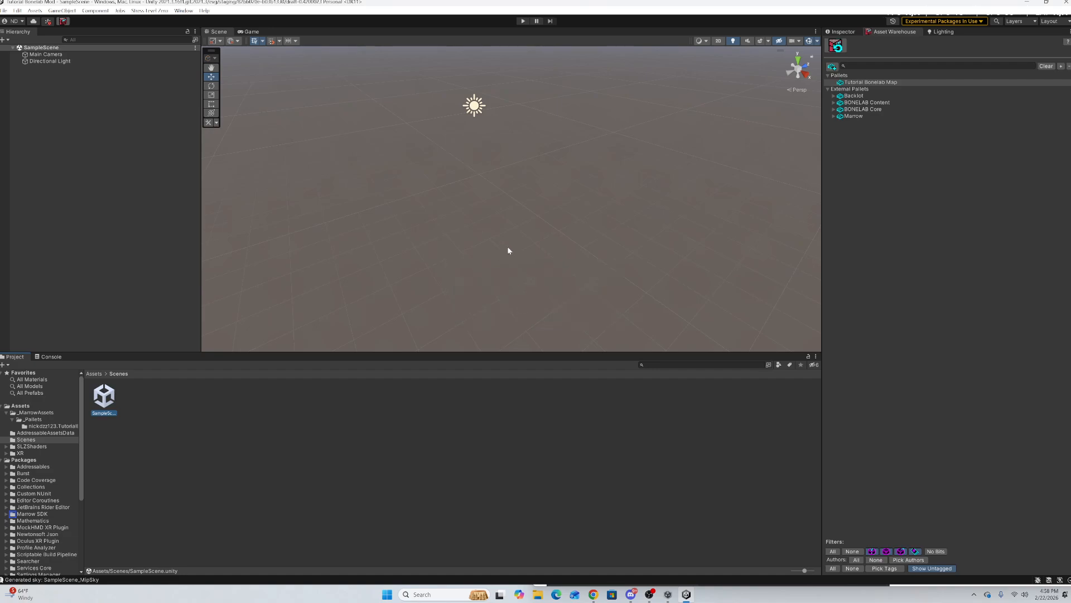
right_click_drag(508, 250, 541, 219)
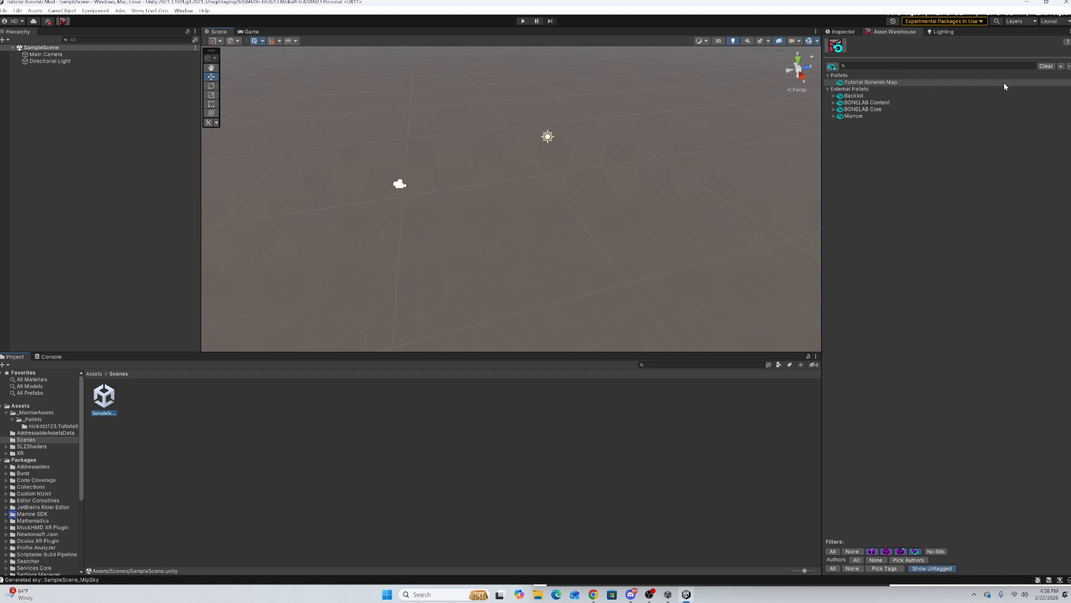
left_click(880, 83)
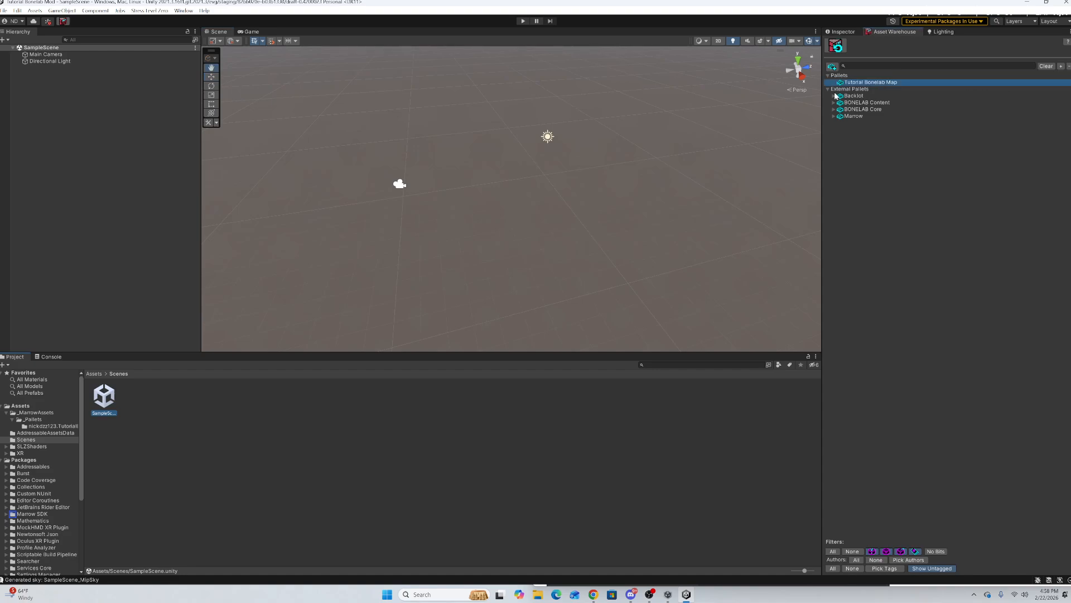
left_click(649, 594)
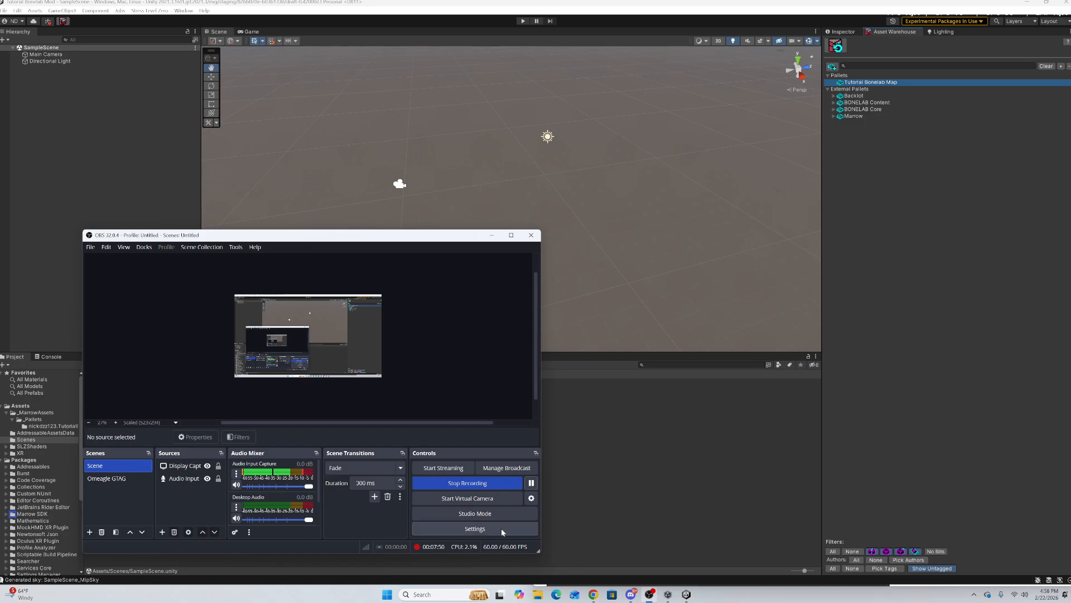
left_click(655, 496)
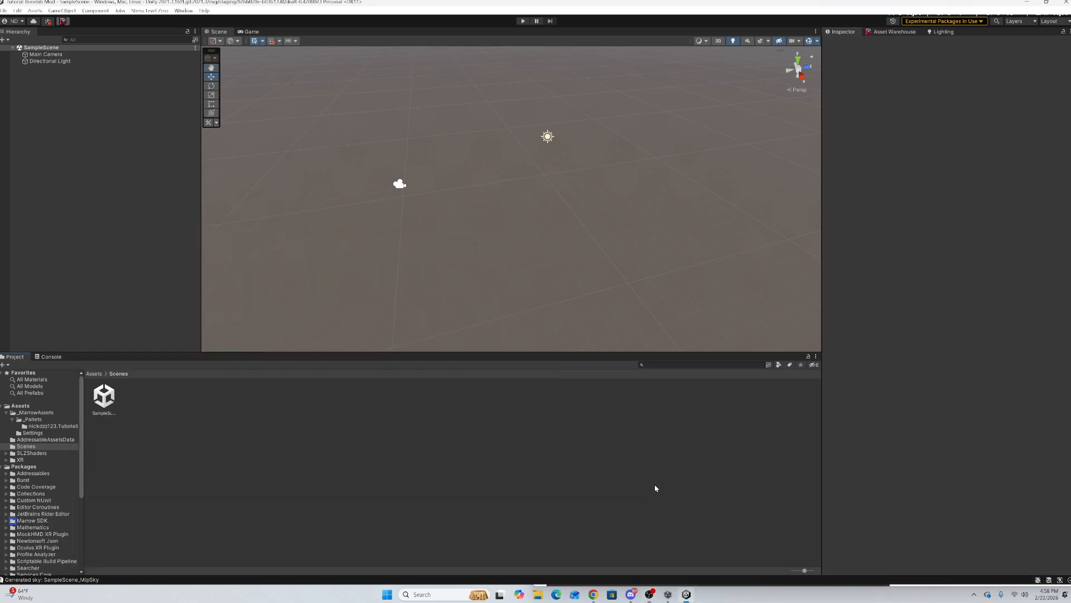
Select the Tutorial Bonelab Map pallet in the Asset Warehouse and show its properties in the Inspector.
left_click(895, 31)
left_click(864, 84)
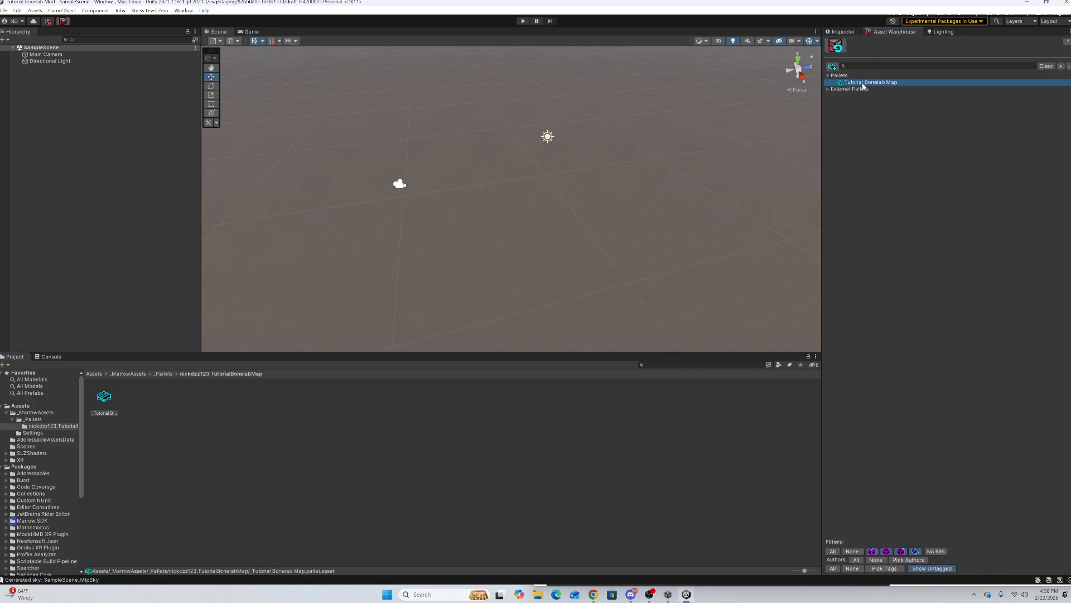
left_click(850, 34)
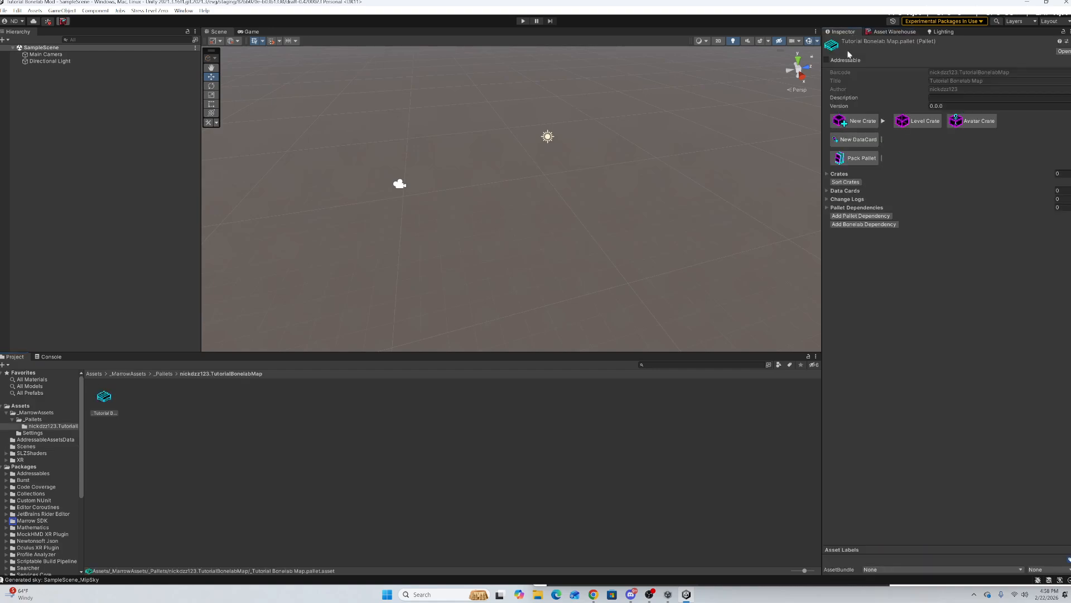
Create a level crate titled "Tutorial Bonelab mod" in the Tutorial Bonelab Map pallet, using the Default Marrow Scene.
left_click(915, 121)
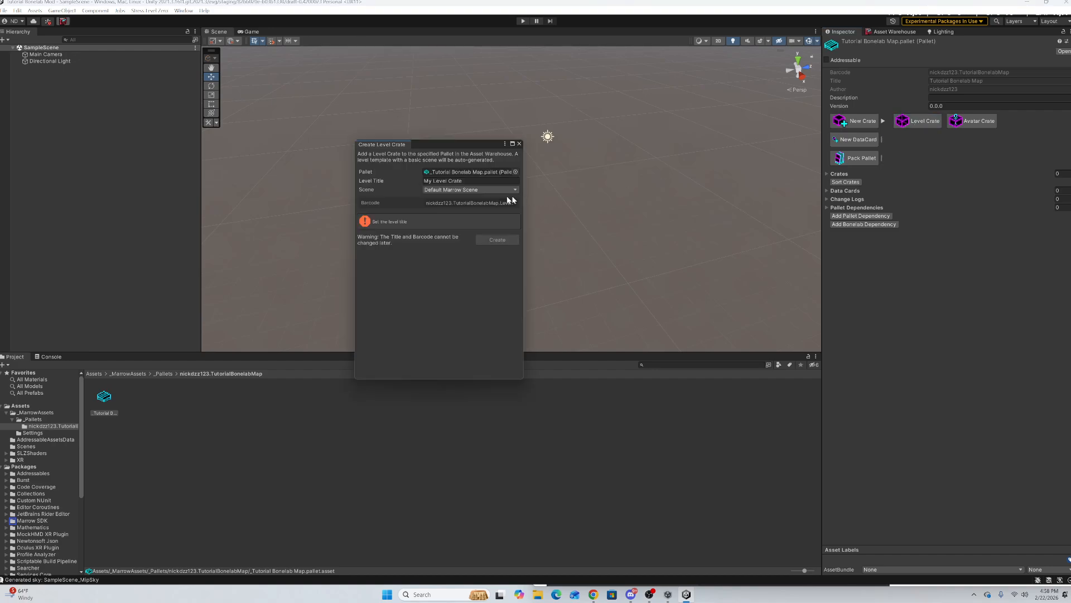
left_click(478, 179)
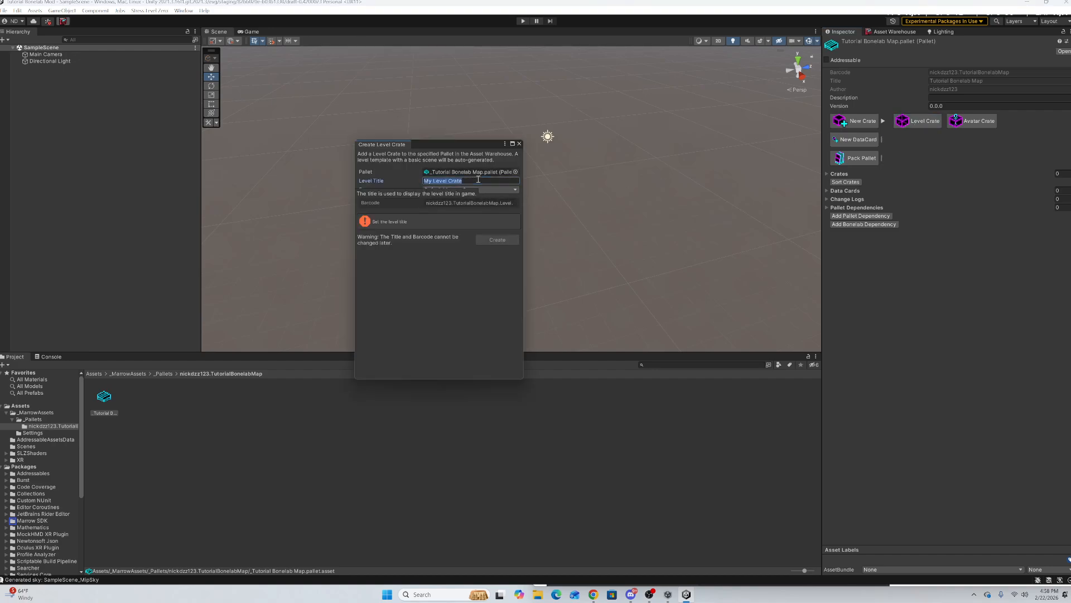
key("BackSpace")
type("Tutorial Bonelab mod")
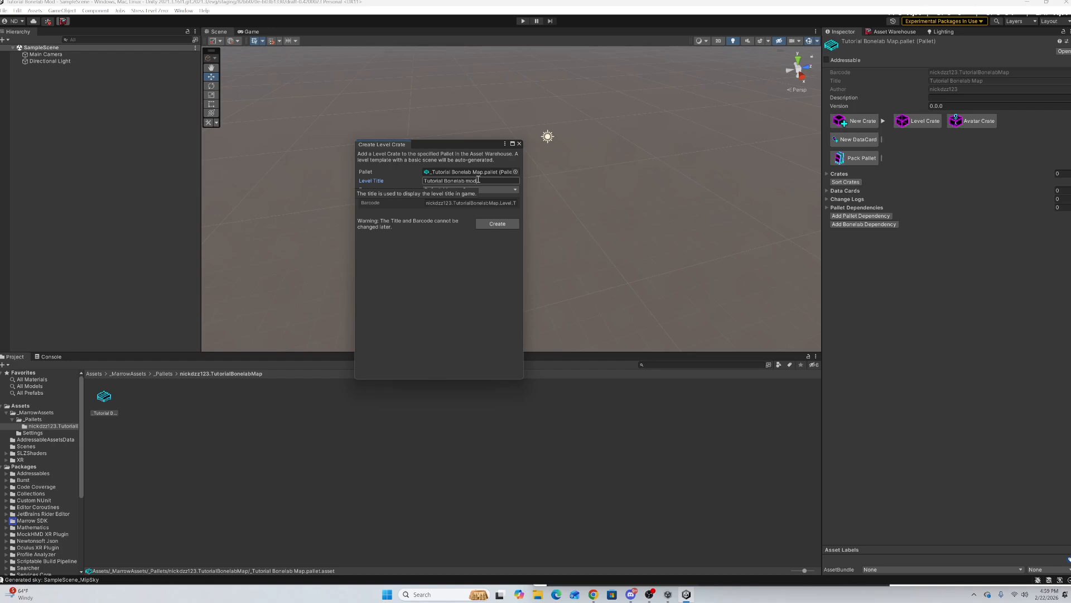
left_click(426, 247)
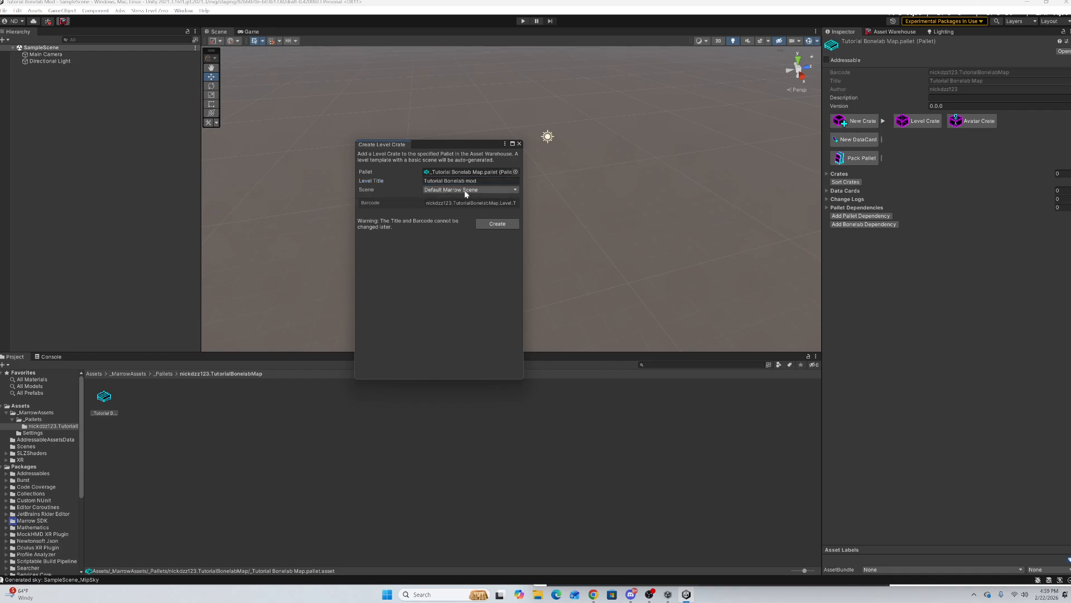
left_click(494, 225)
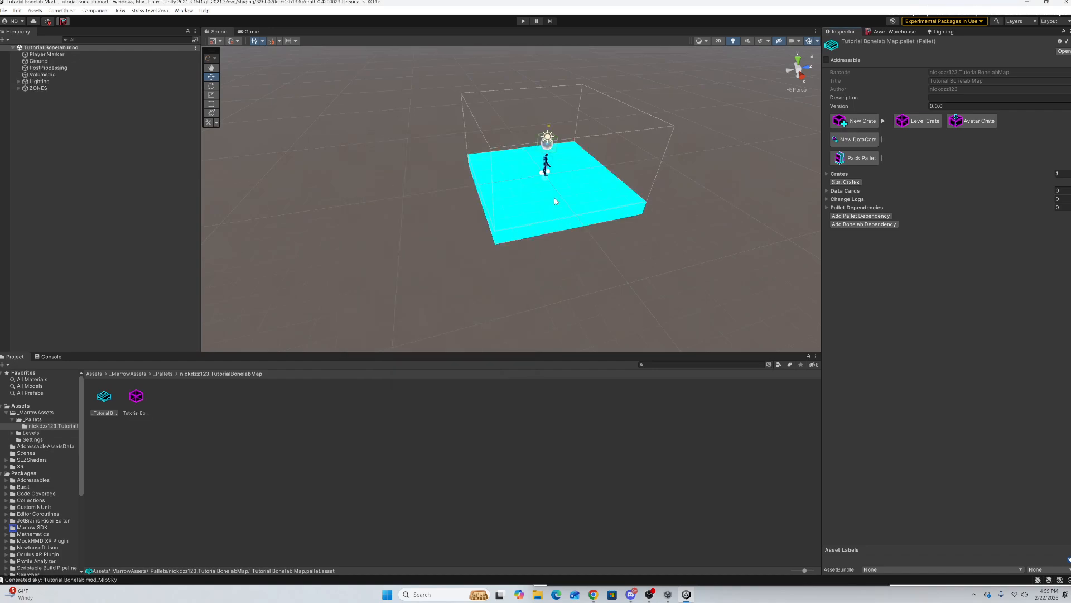
Hide the scene gizmos and raise the Player Marker above the ground to a Y position of about 0.051.
mouse_move(484, 254)
right_mouse_down()
mouse_move(504, 246)
mouse_move(500, 230)
mouse_move(470, 218)
mouse_move(520, 228)
right_mouse_up()
key("w")
left_click(532, 222)
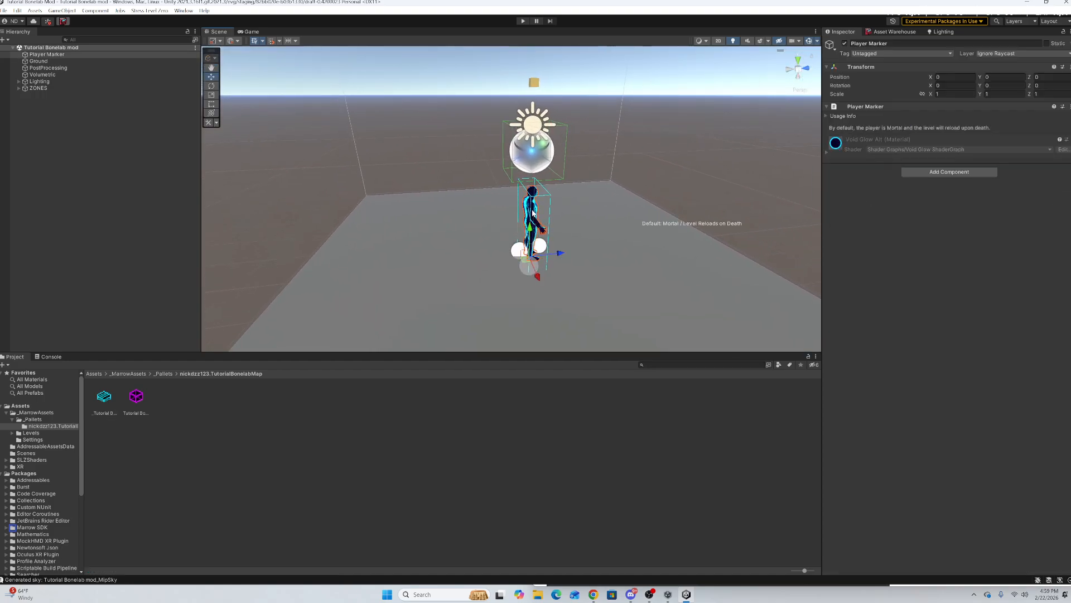
key("w")
mouse_move(525, 267)
right_mouse_down()
mouse_move(511, 294)
mouse_move(521, 306)
mouse_move(626, 299)
mouse_move(558, 293)
right_mouse_up()
left_click(808, 42)
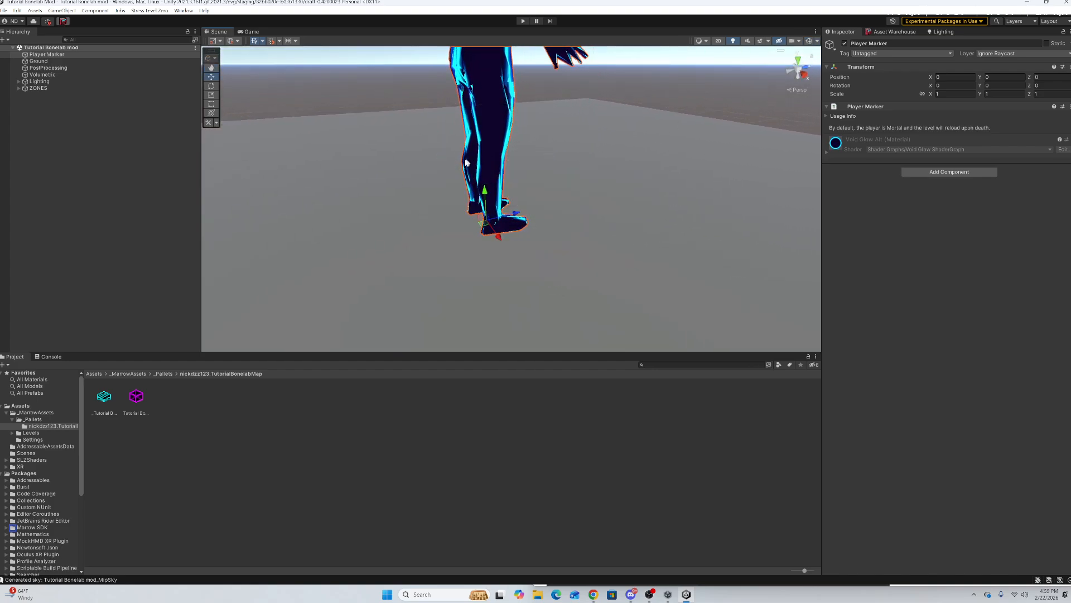
left_click_drag(485, 199, 485, 191)
mouse_move(487, 255)
right_mouse_down()
mouse_move(473, 261)
mouse_move(472, 287)
mouse_move(455, 213)
mouse_move(437, 267)
right_mouse_up()
key("w")
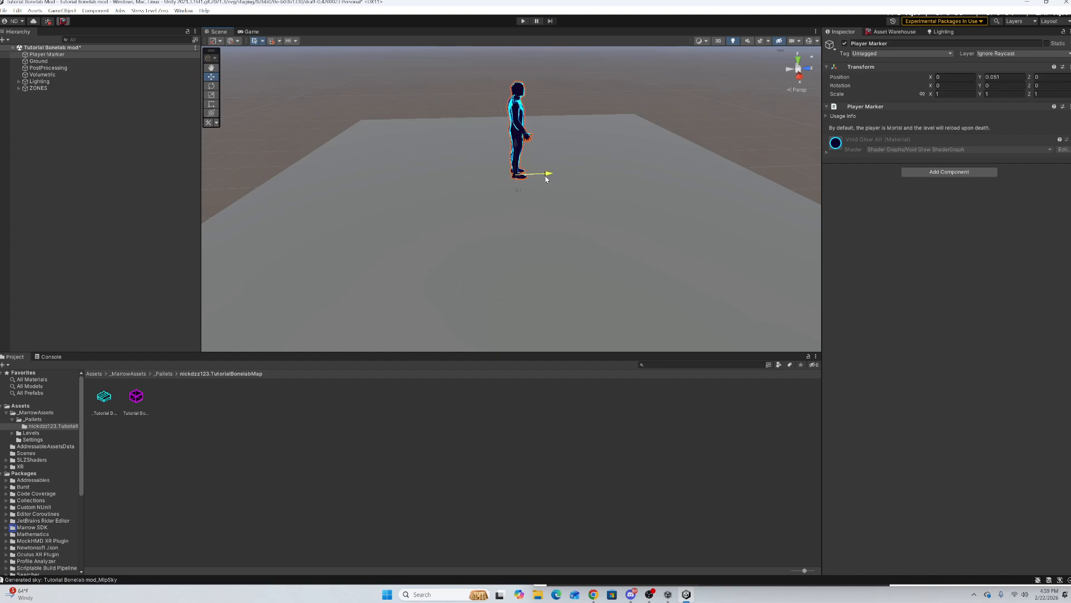
Move the Player Marker towards the edge of the ground, to a Z position of about -2.98.
left_click_drag(544, 176, 389, 186)
right_click_drag(379, 240, 378, 247)
key("s")
key("a")
left_click_drag(521, 175, 527, 174)
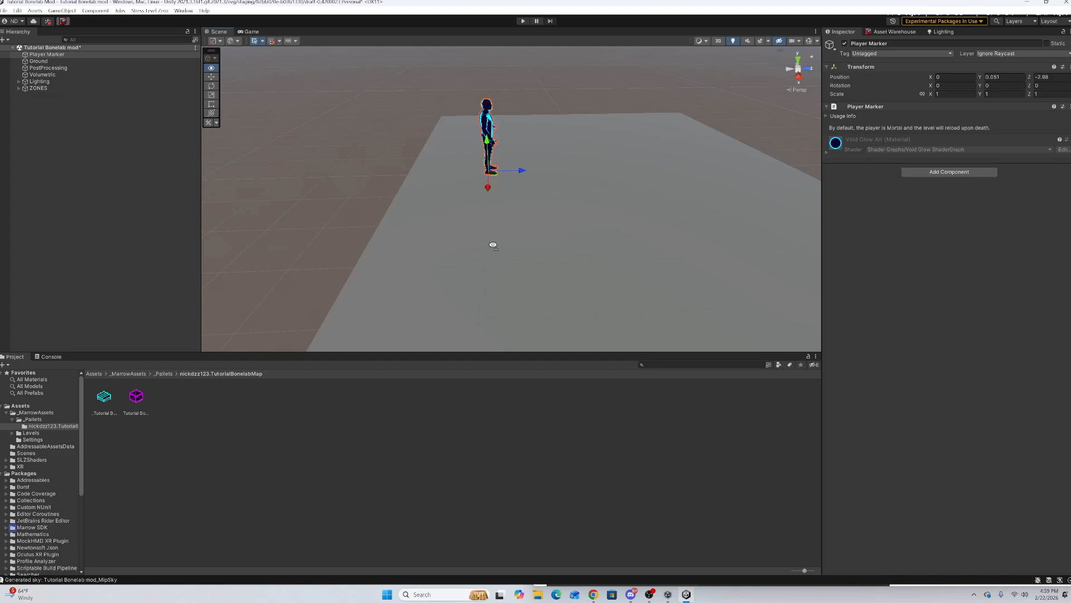
right_click_drag(492, 242, 646, 198)
Examine the crate contents of the Tutorial Bonelab Map pallet in the Asset Warehouse.
left_click(893, 32)
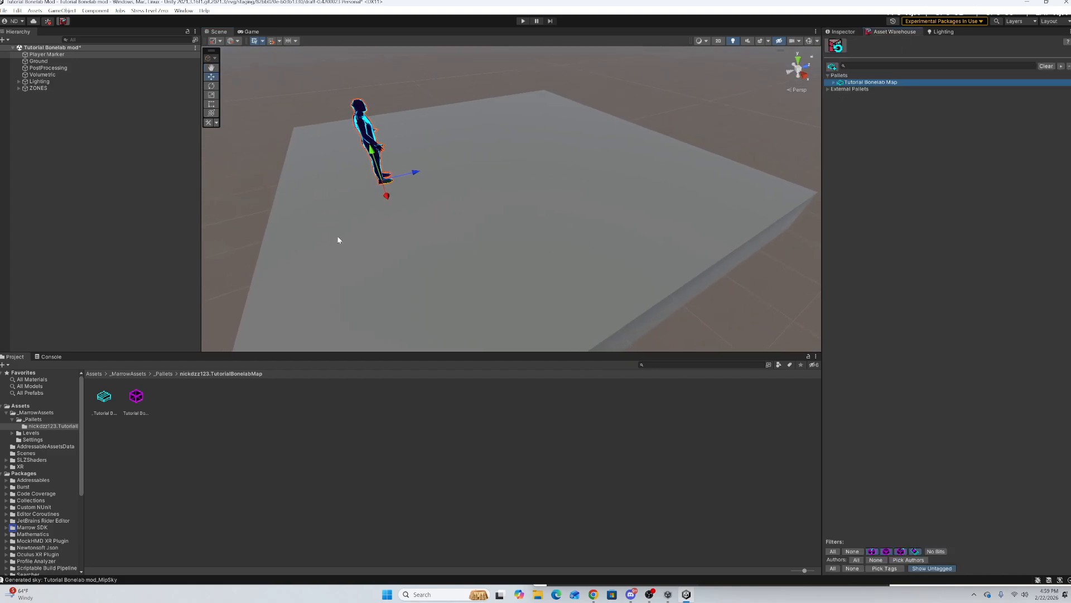
right_click_drag(337, 236, 411, 237)
key("f")
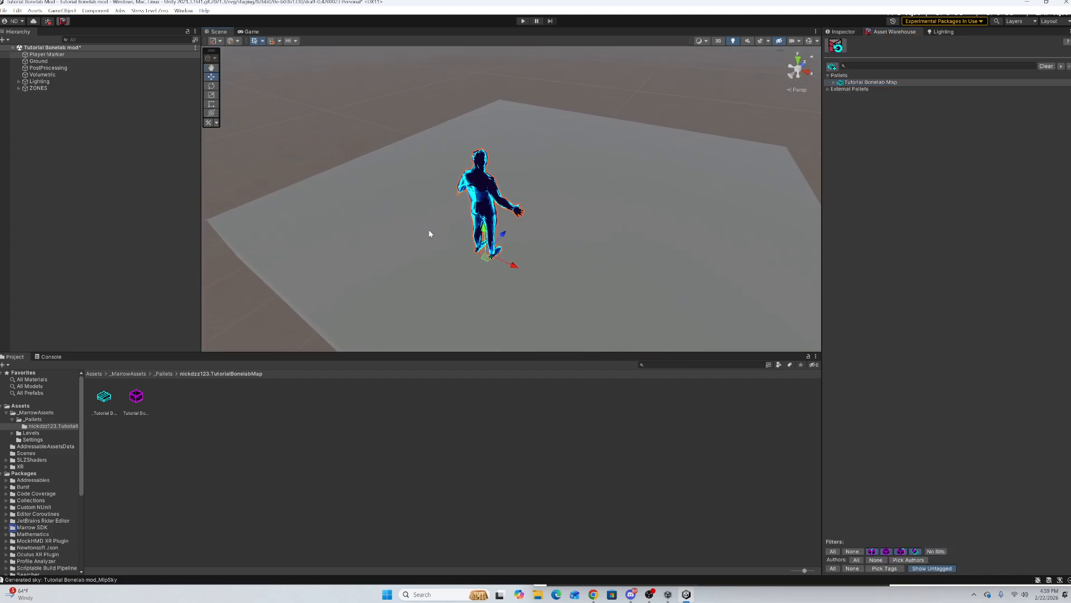
left_click(834, 83)
right_click_drag(311, 261, 405, 269)
left_click(839, 90)
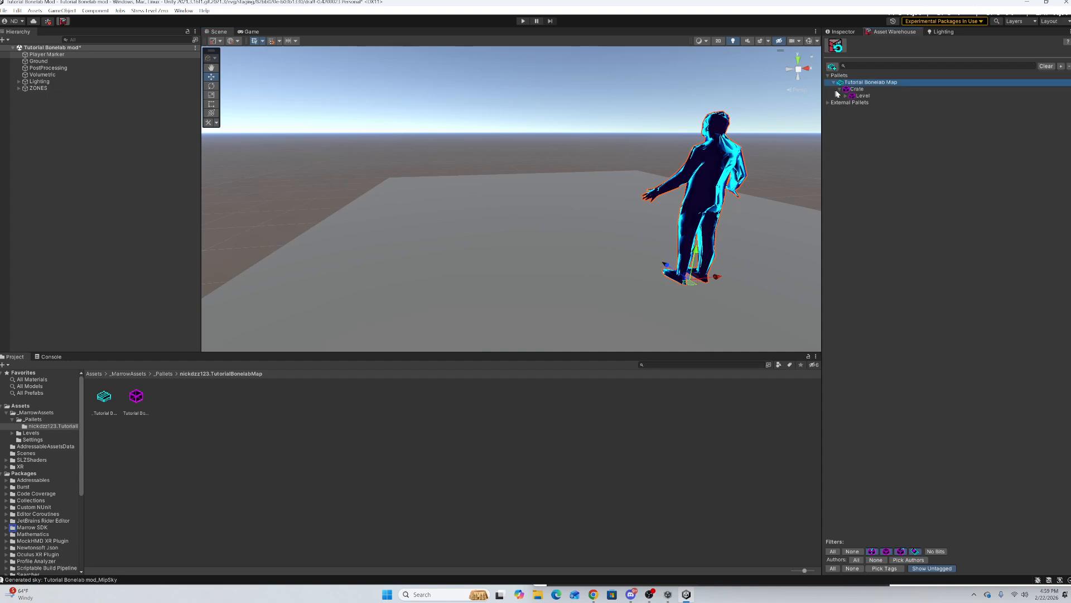
left_click(839, 90)
left_click(833, 83)
Place a Clay Vase from the BONELAB Content pallet's spawnable crates into the scene.
left_click(826, 89)
left_click(833, 103)
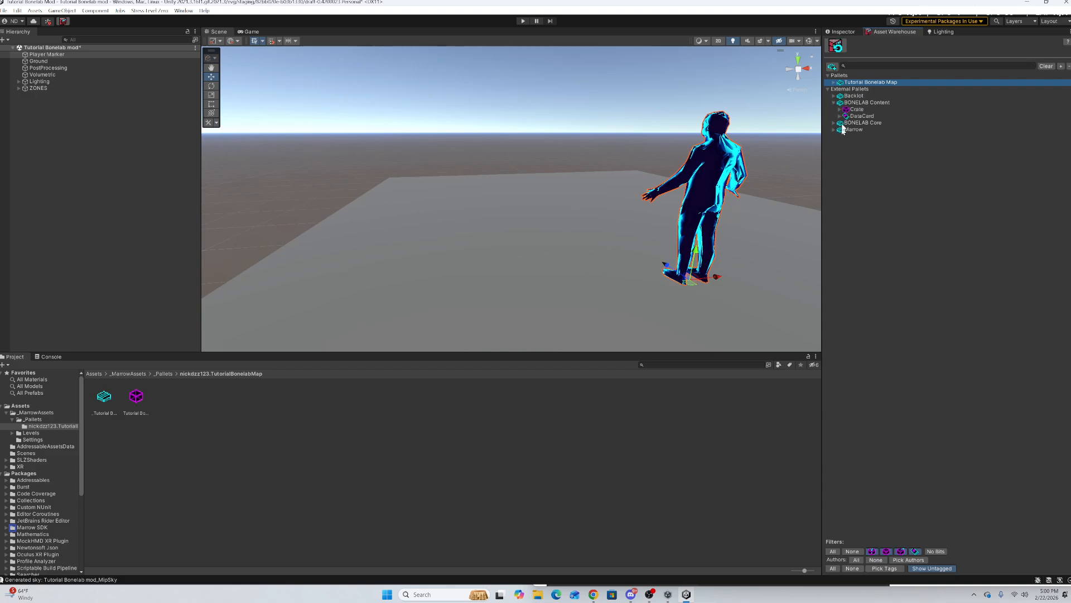
left_click(840, 109)
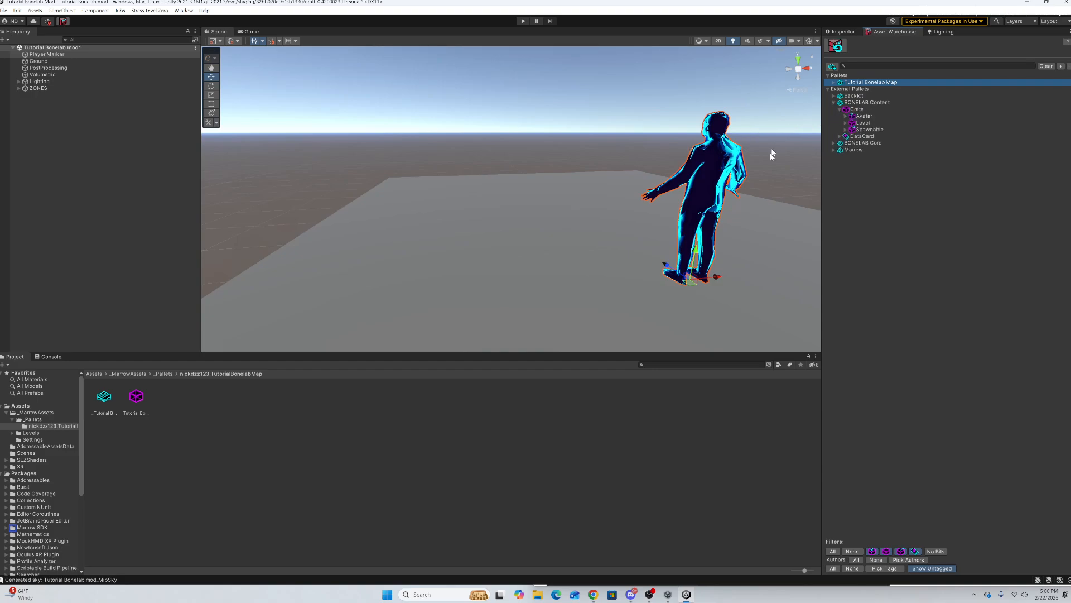
left_click(846, 130)
right_click_drag(648, 167, 672, 241)
scroll(672, 242, "down", 5)
scroll(899, 296, "down", 3)
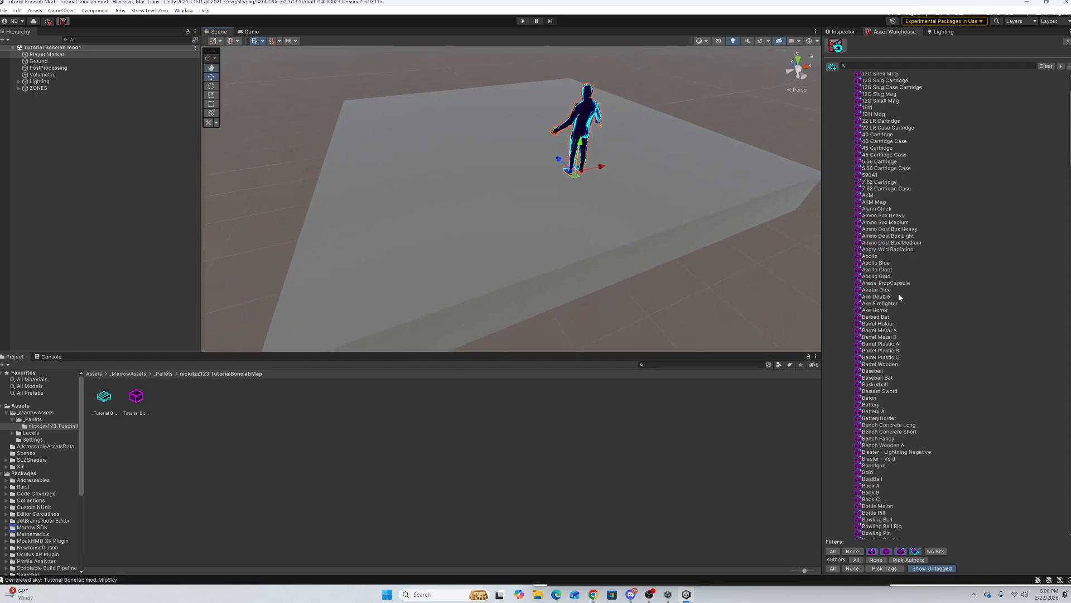
scroll(898, 297, "down", 15)
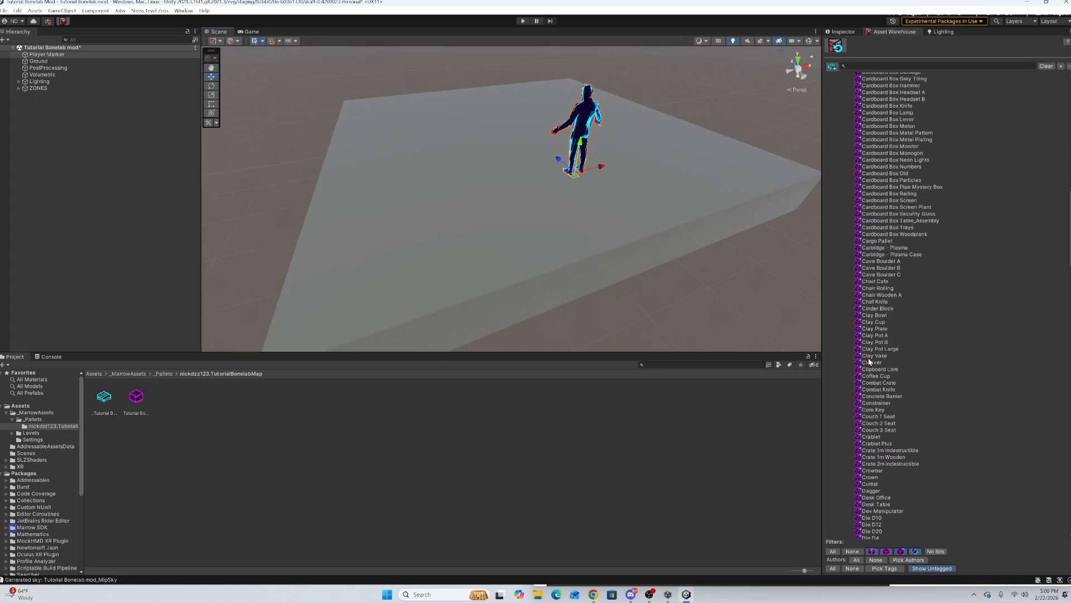
scroll(869, 362, "down", 1)
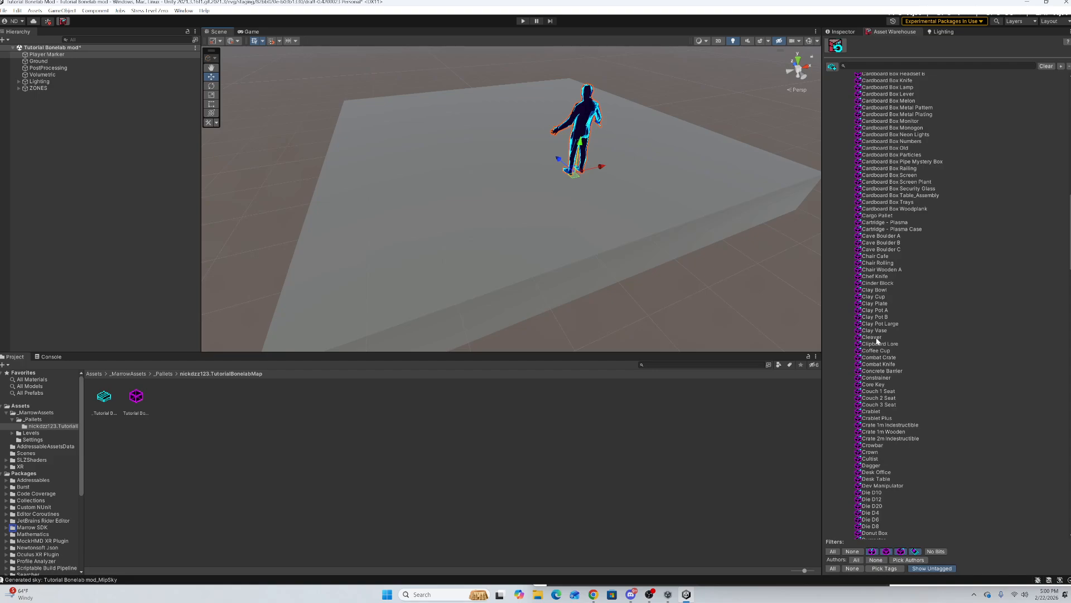
left_click_drag(877, 332, 689, 263)
left_click_drag(493, 155, 478, 183)
Show the scene gizmos again and raise the Clay Vase crate spawner slightly above the ground.
key("w")
mouse_move(520, 223)
right_mouse_down()
mouse_move(514, 291)
mouse_move(532, 237)
right_mouse_up()
left_click(99, 95)
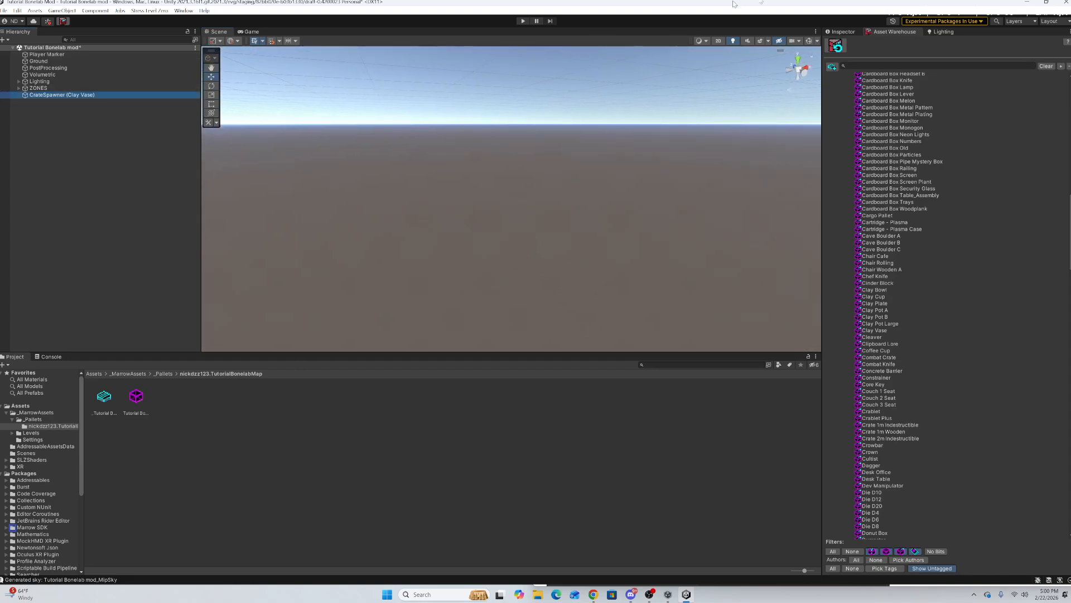
left_click(809, 42)
key("s")
mouse_move(571, 130)
right_mouse_down()
mouse_move(568, 149)
mouse_move(569, 134)
mouse_move(528, 135)
right_mouse_up()
key("w")
key("d")
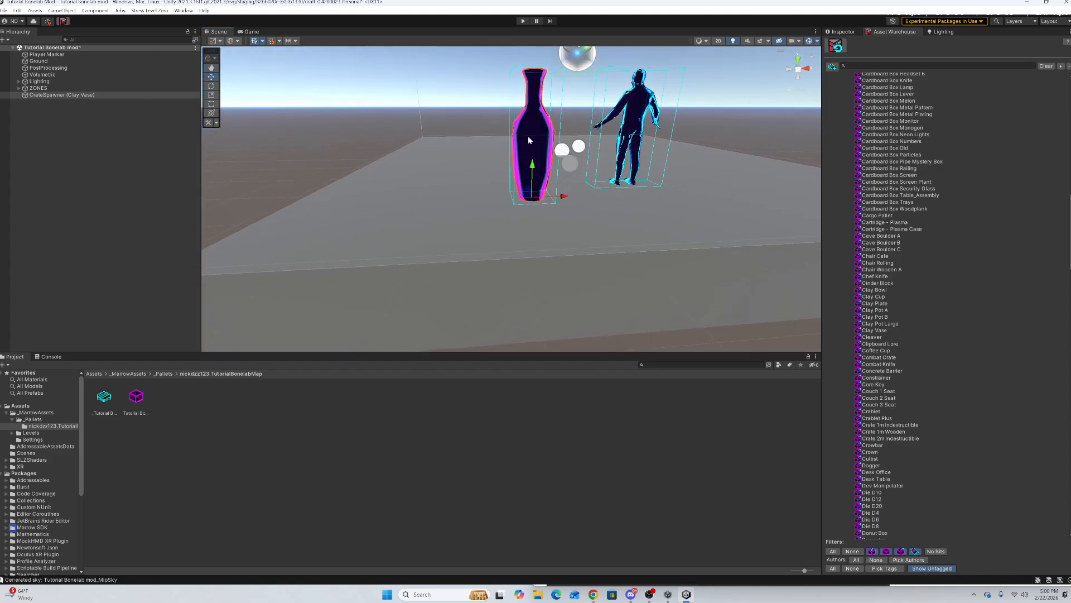
left_click_drag(533, 166, 532, 162)
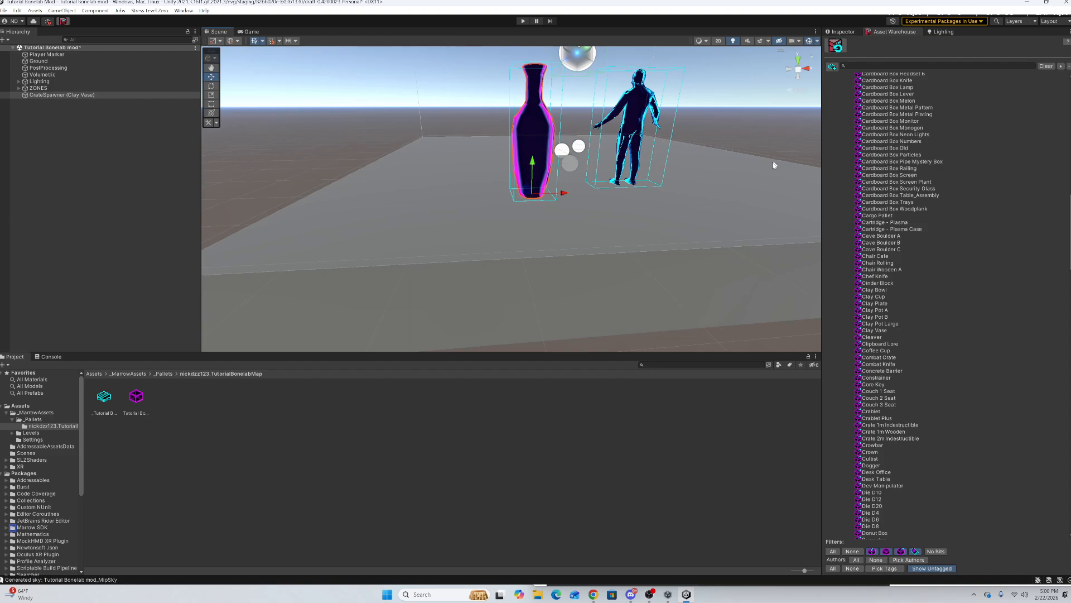
Look through more of the BONELAB Content spawnables and delete the Clay Vase crate spawner from the scene.
scroll(941, 287, "down", 10)
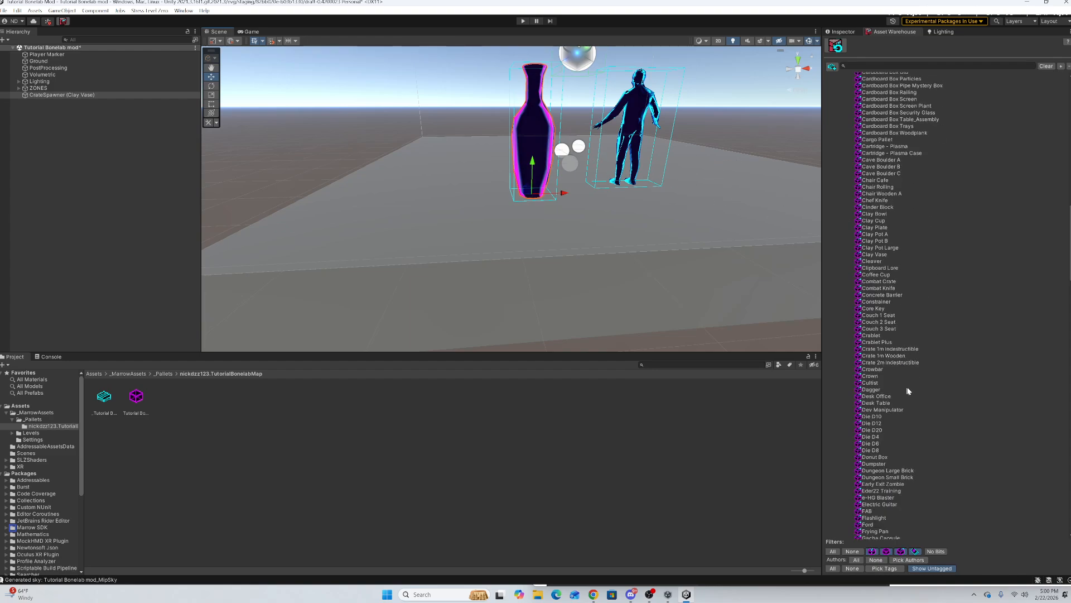
scroll(933, 433, "down", 15)
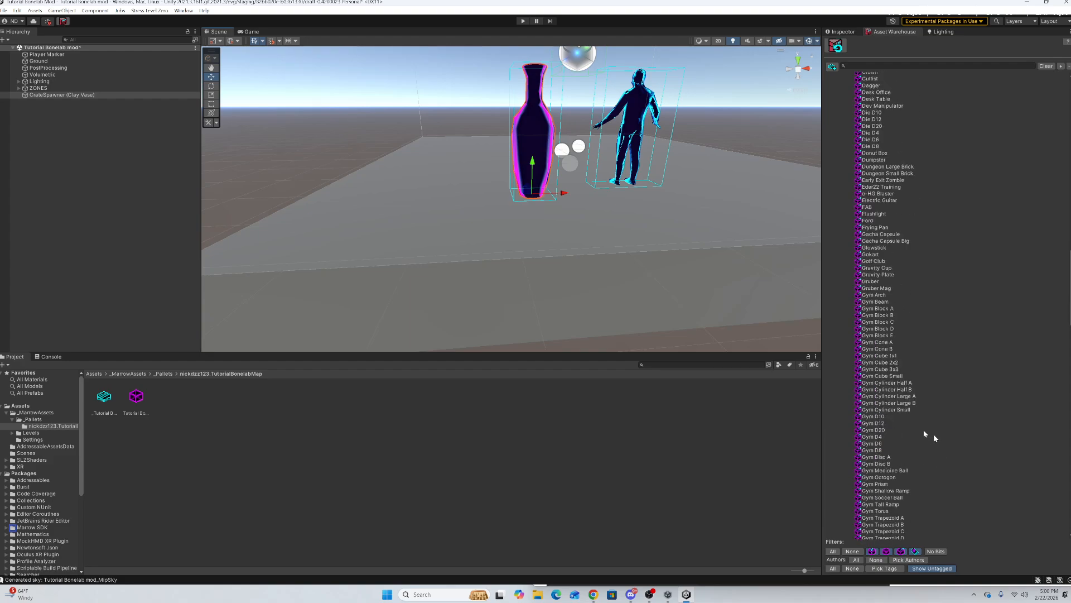
scroll(825, 411, "down", 16)
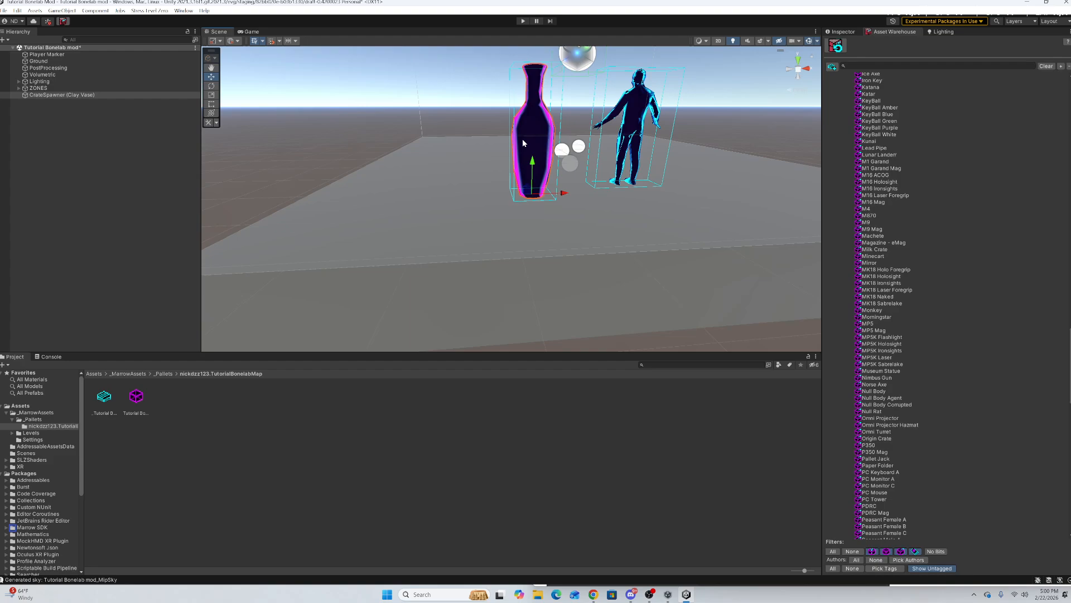
right_click(122, 96)
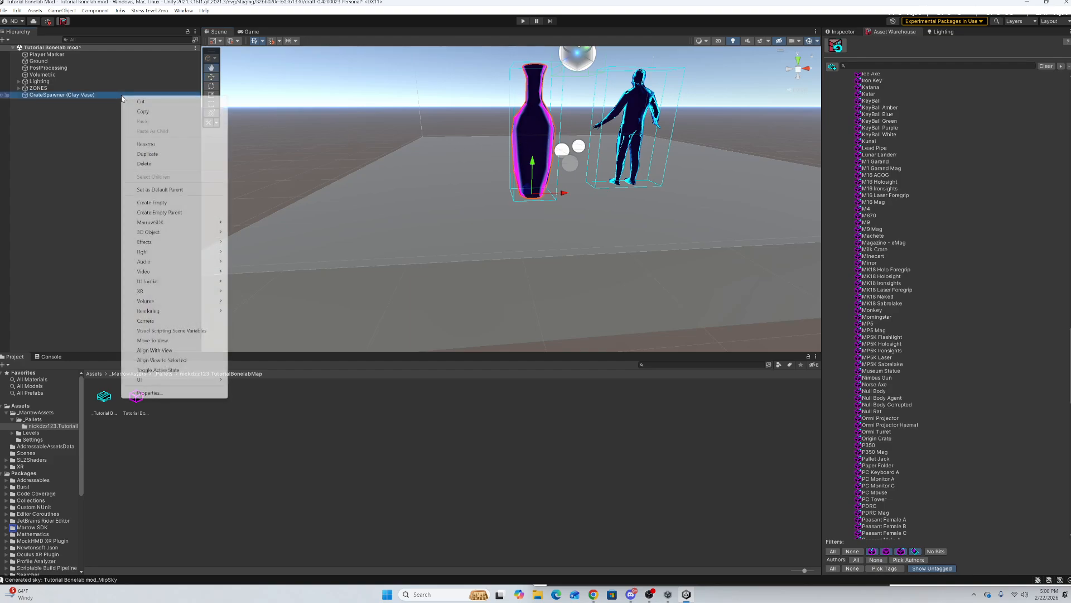
left_click(144, 164)
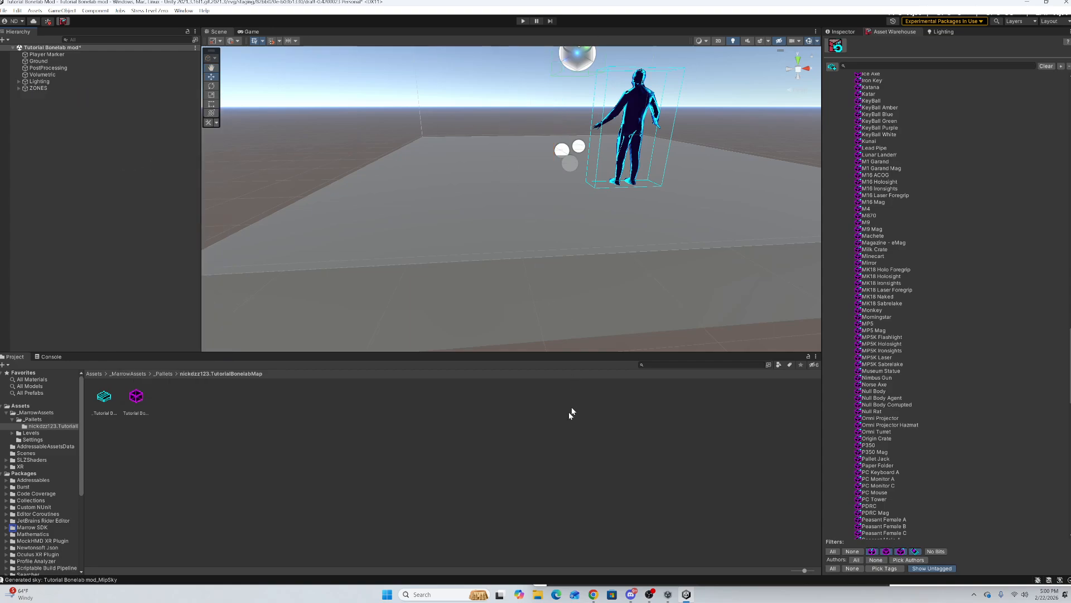
Switch to Chrome and close the Marrow SDK tabs, leaving only a new blank tab.
left_click(593, 594)
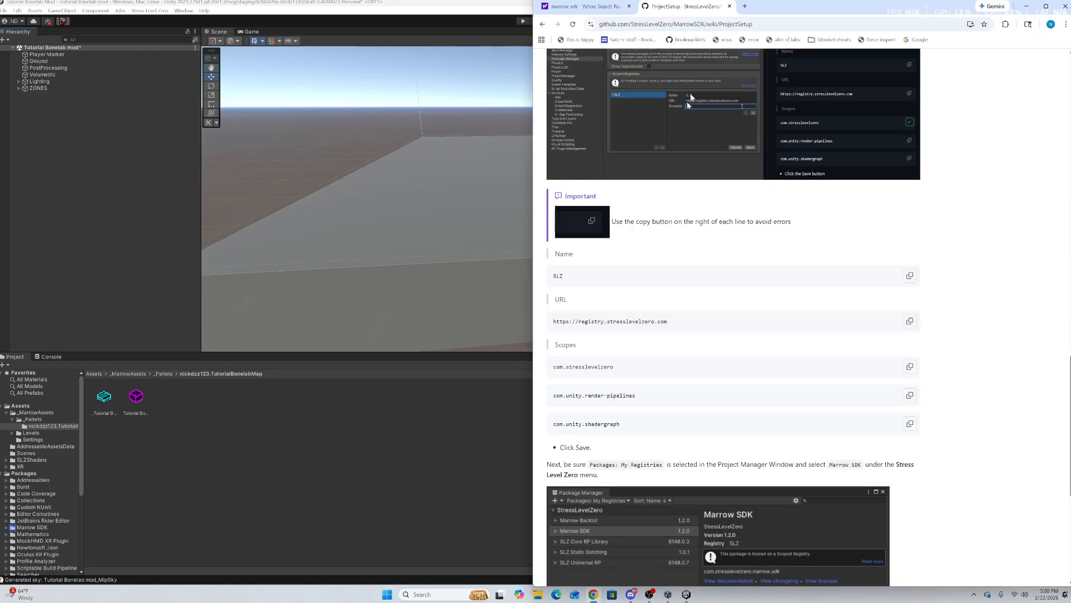
left_click(729, 6)
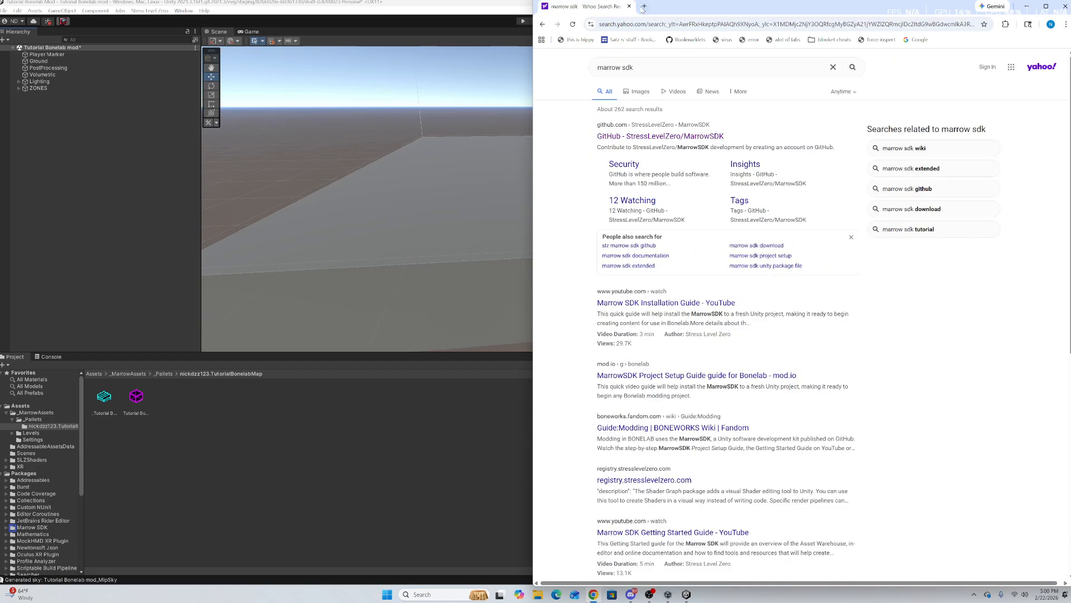
left_click(643, 6)
left_click(630, 6)
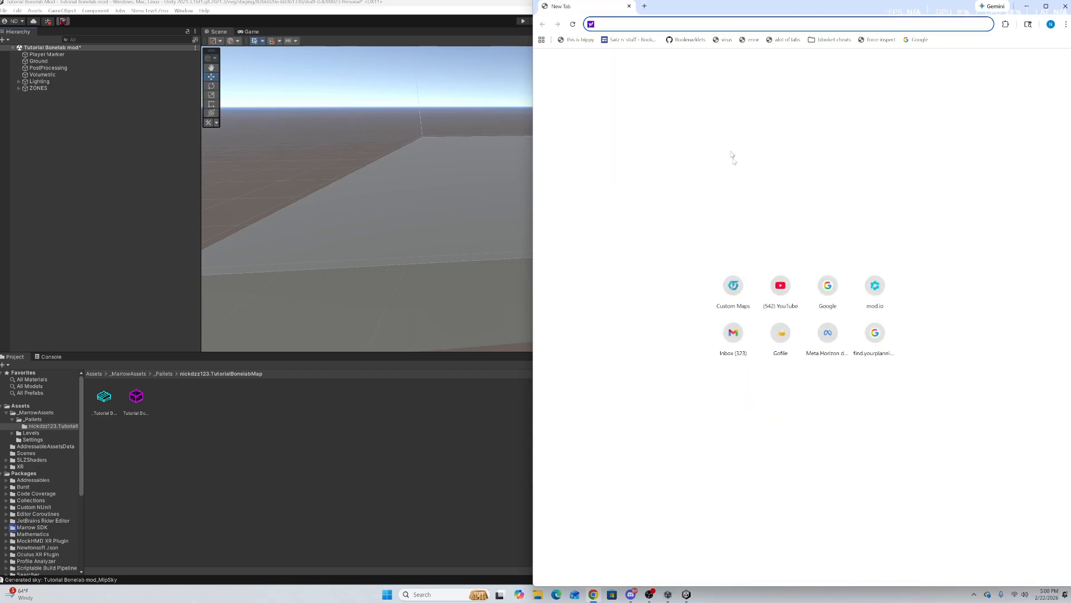
Search Google for "sketch fab" and open the Sketchfab website.
left_click(827, 285)
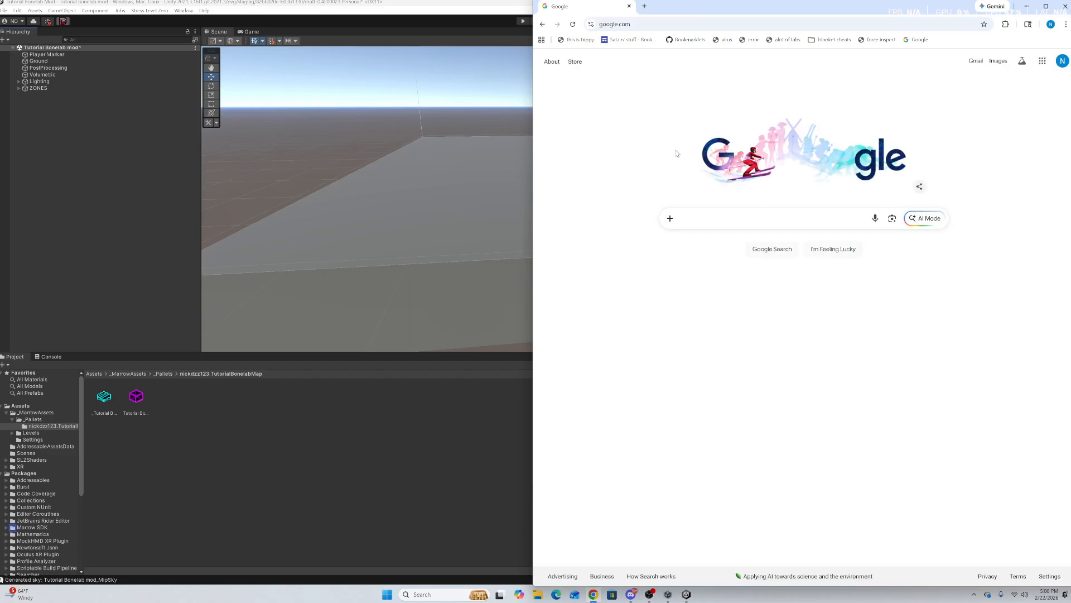
type("sketch")
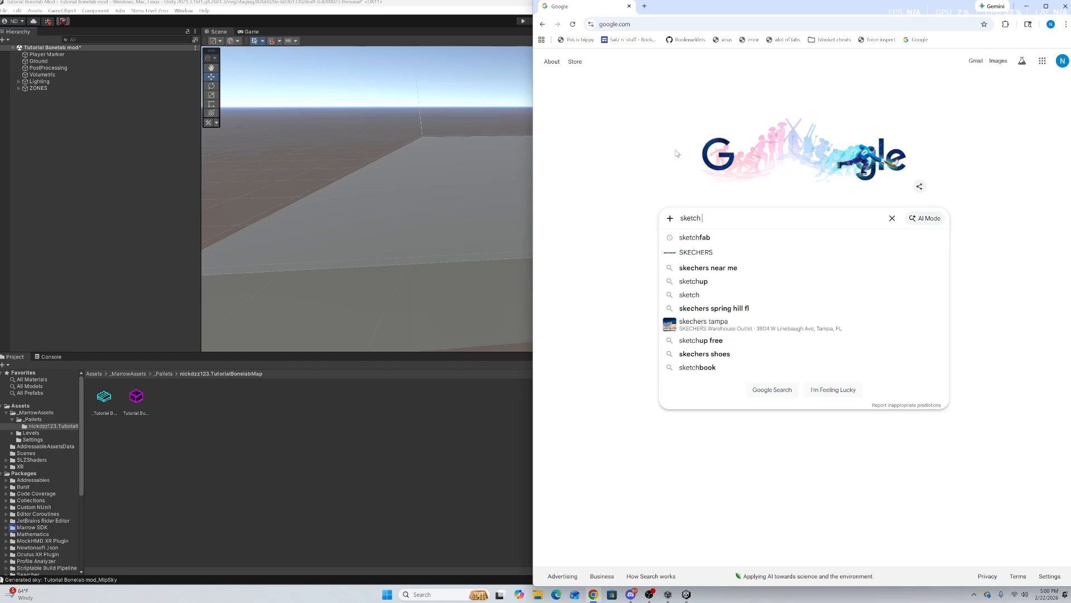
type(" fab")
key("Return")
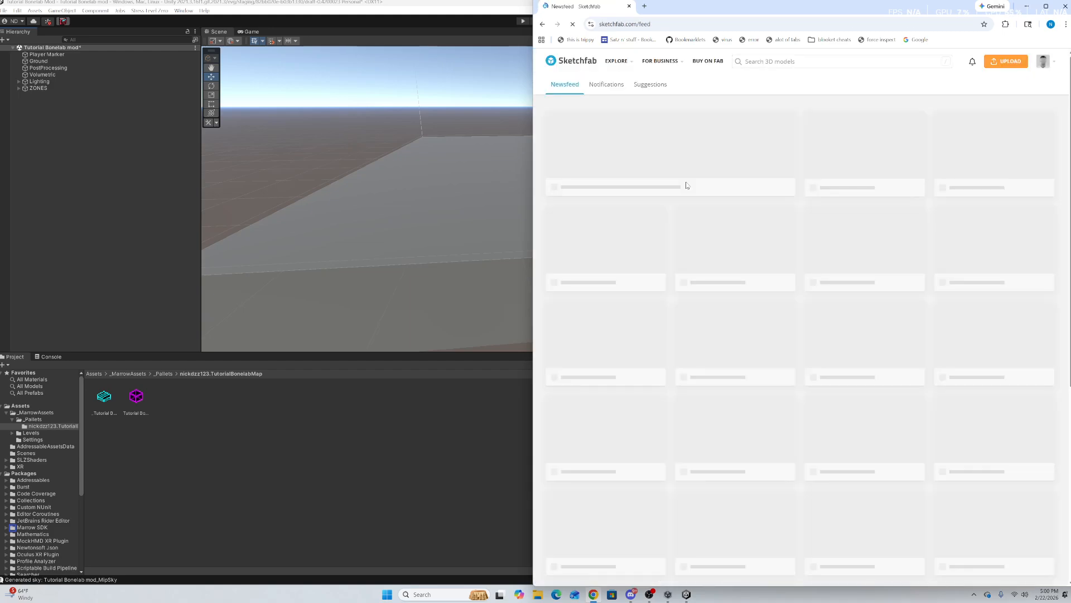
Search Sketchfab's 3D models for "roblox map" and open the "Grow a Garden - Roblox Map in Minecraft" model.
left_click(784, 63)
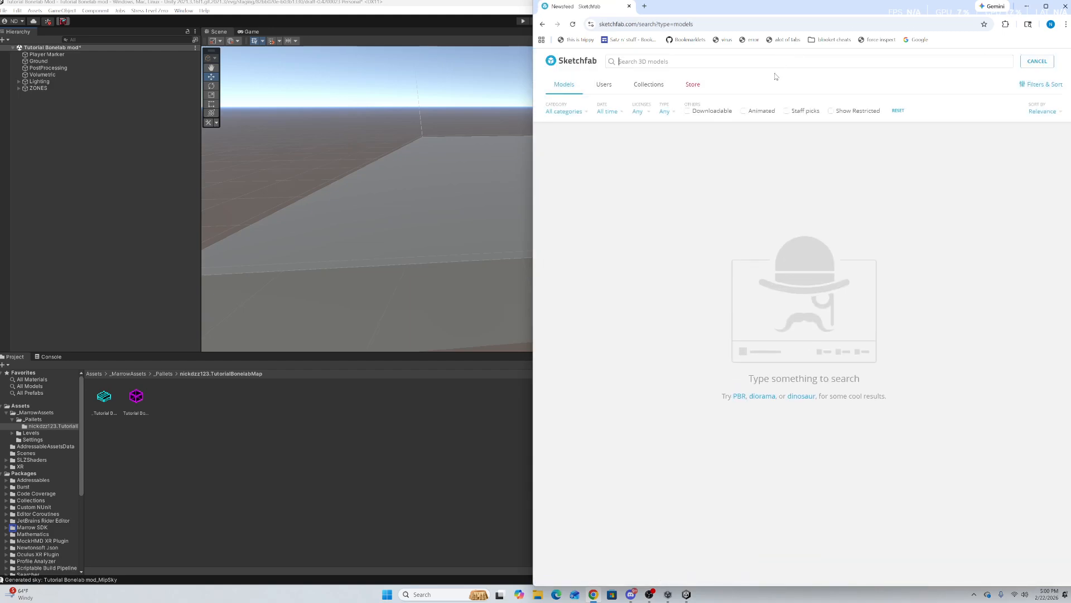
type("roblox")
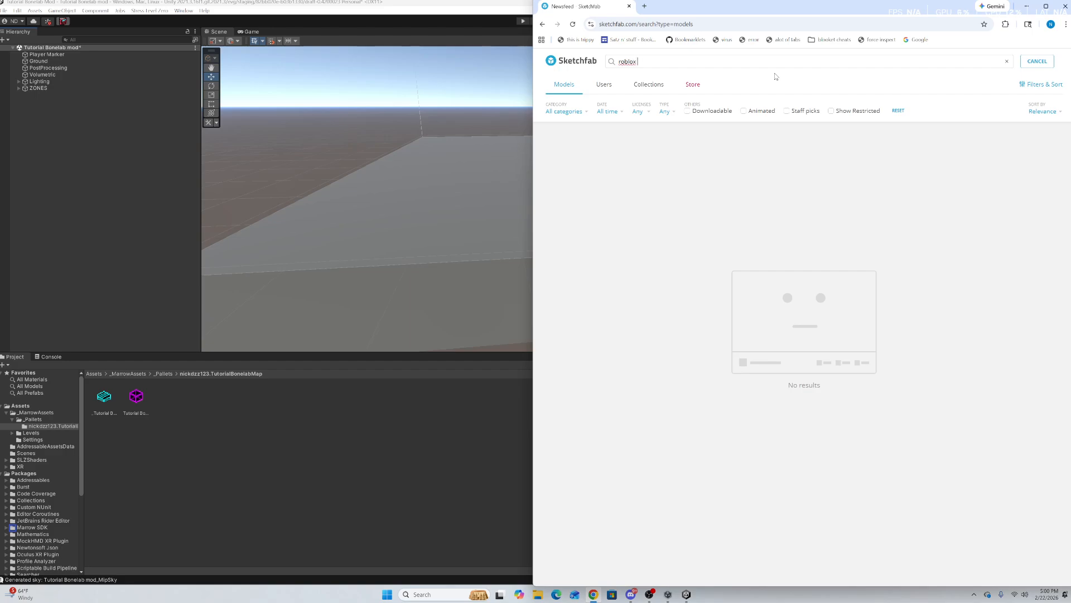
type(" map")
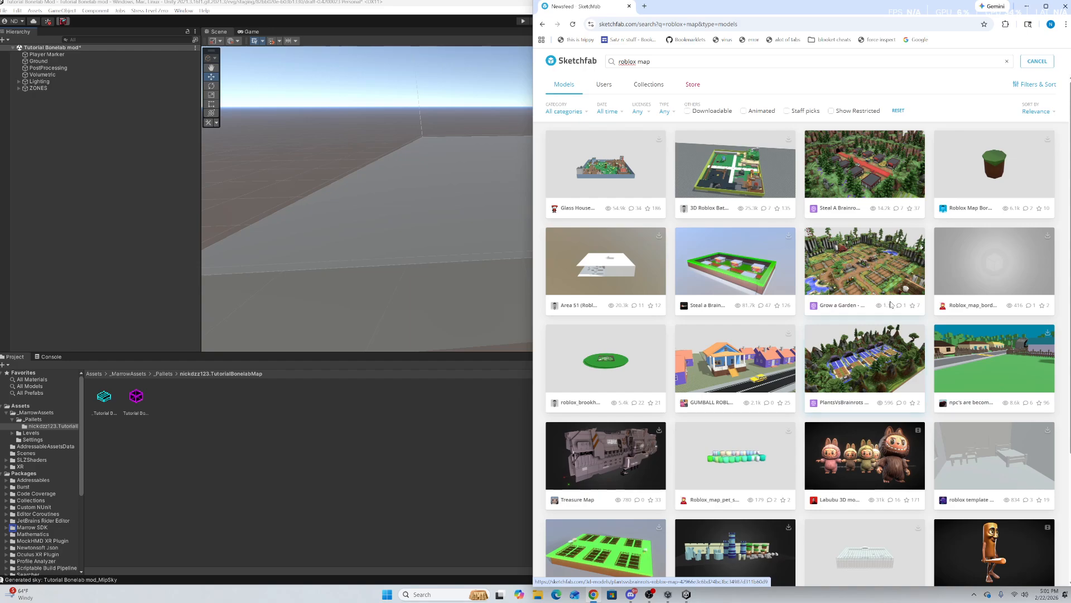
left_click(882, 279)
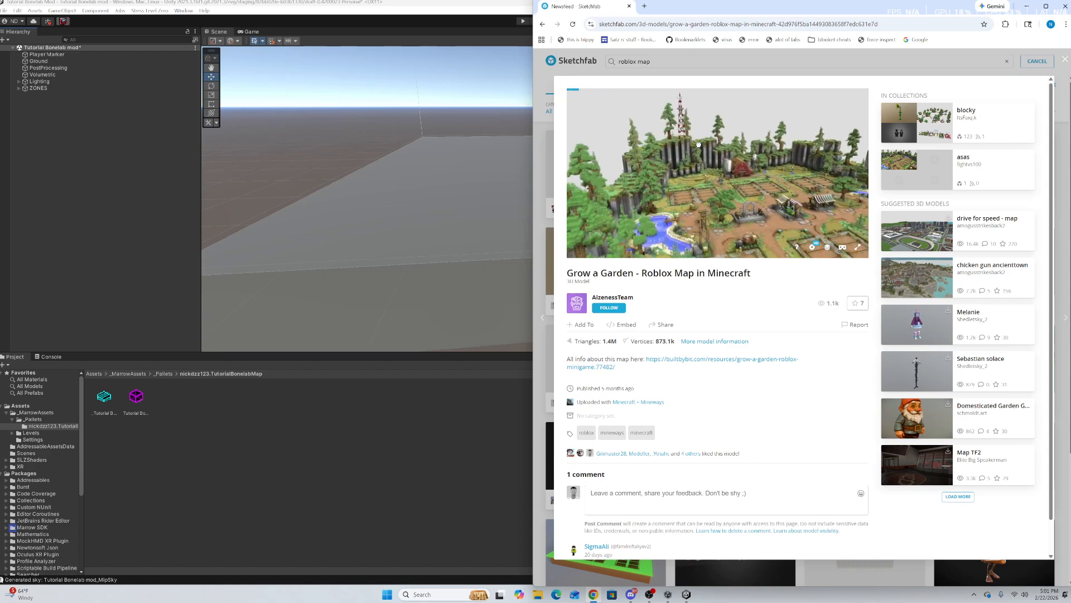
Inspect the "Grow a Garden - Roblox Map in Minecraft" model up close and from other angles, and return to the search results.
scroll(725, 211, "up", 8)
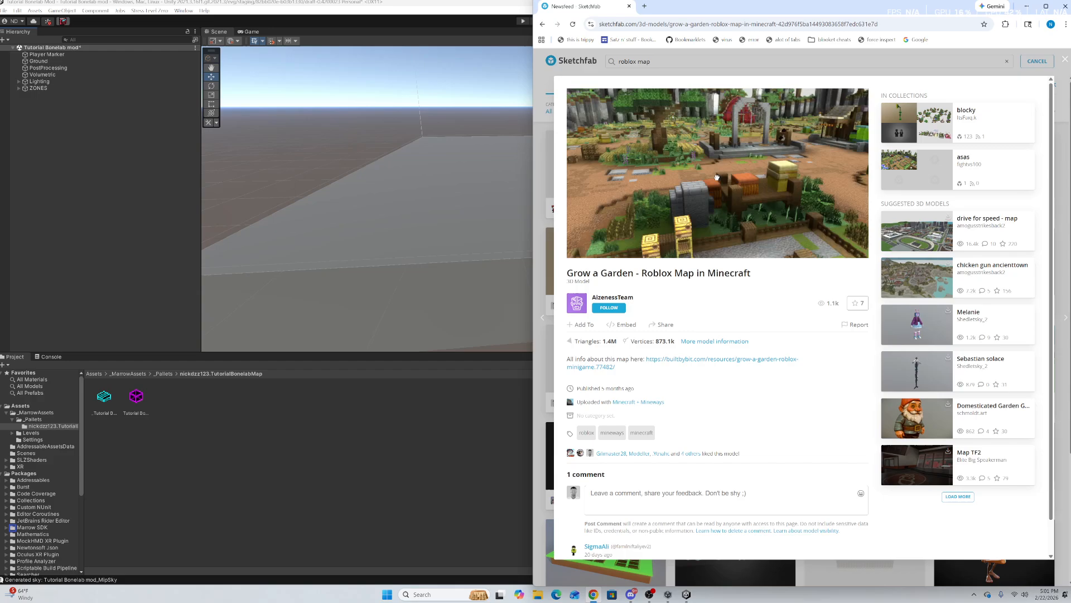
mouse_move(724, 207)
left_mouse_down()
mouse_move(712, 181)
mouse_move(726, 206)
mouse_move(742, 209)
mouse_move(719, 202)
left_mouse_up()
scroll(711, 182, "down", 5)
scroll(743, 209, "down", 5)
scroll(719, 202, "up", 10)
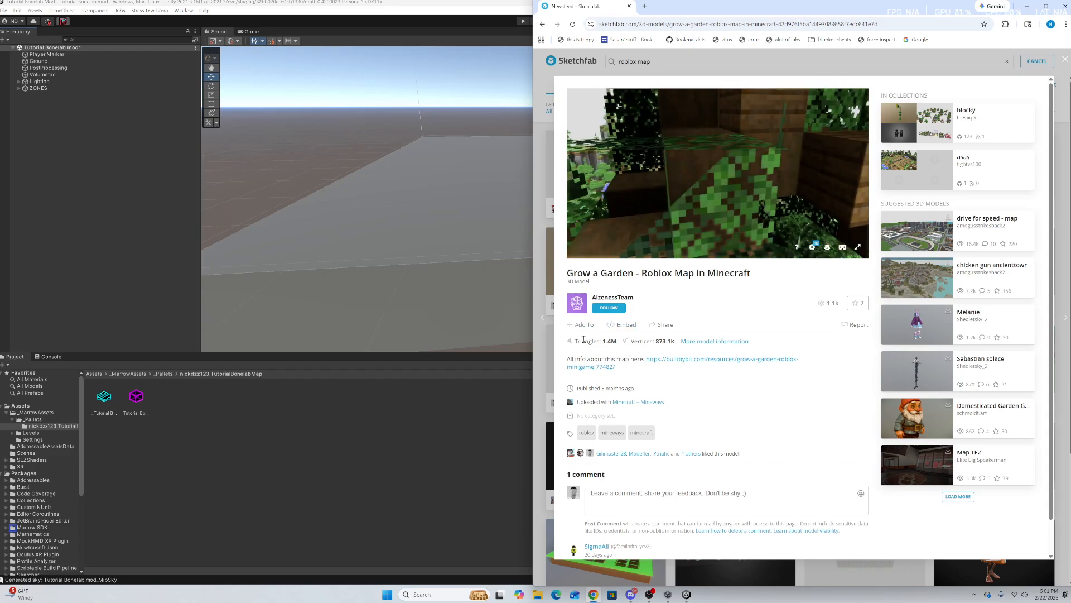
scroll(680, 236, "down", 10)
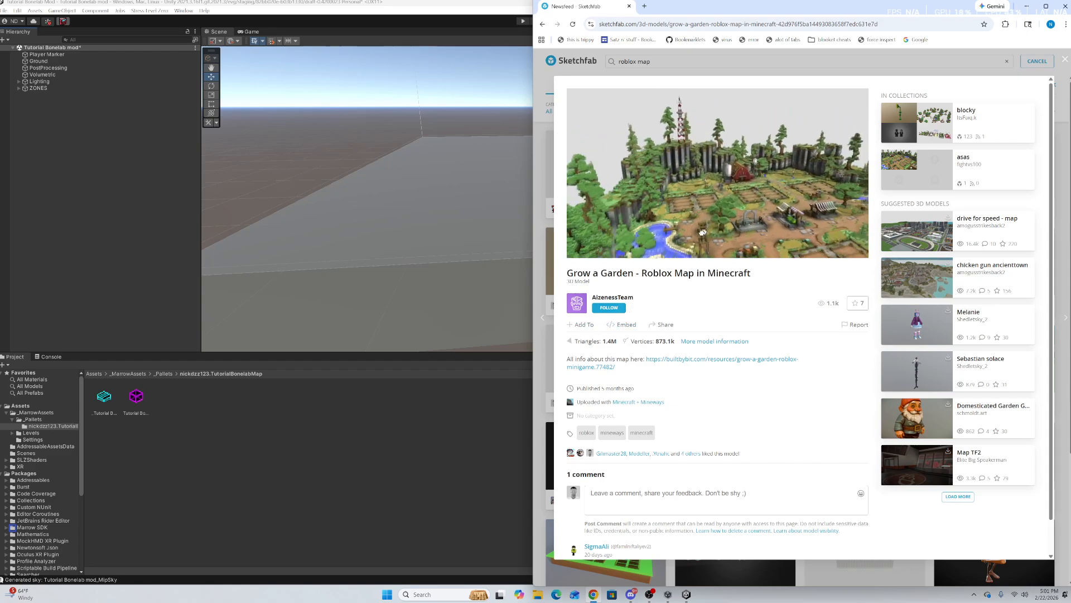
left_click_drag(681, 236, 645, 225)
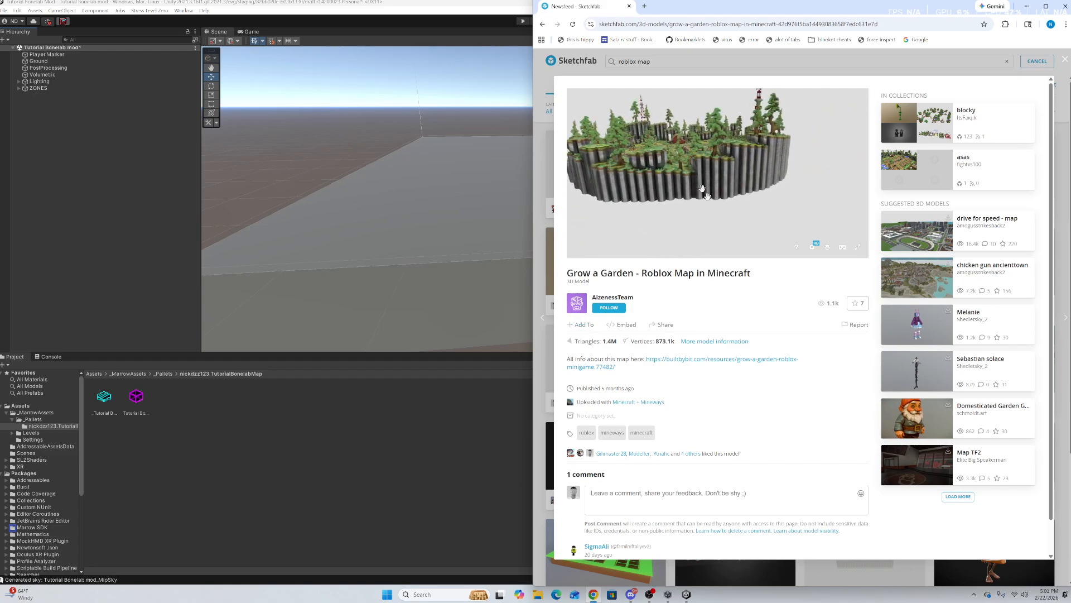
key("Escape")
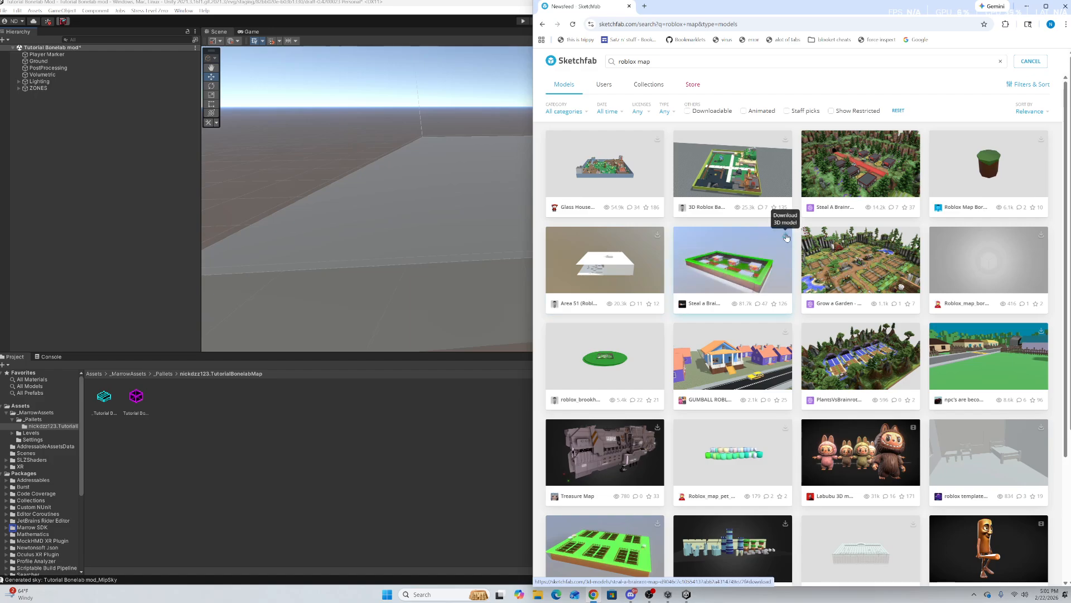
Check the download options of the "Steal a Brainrot Map" model and return to the search results.
left_click(785, 234)
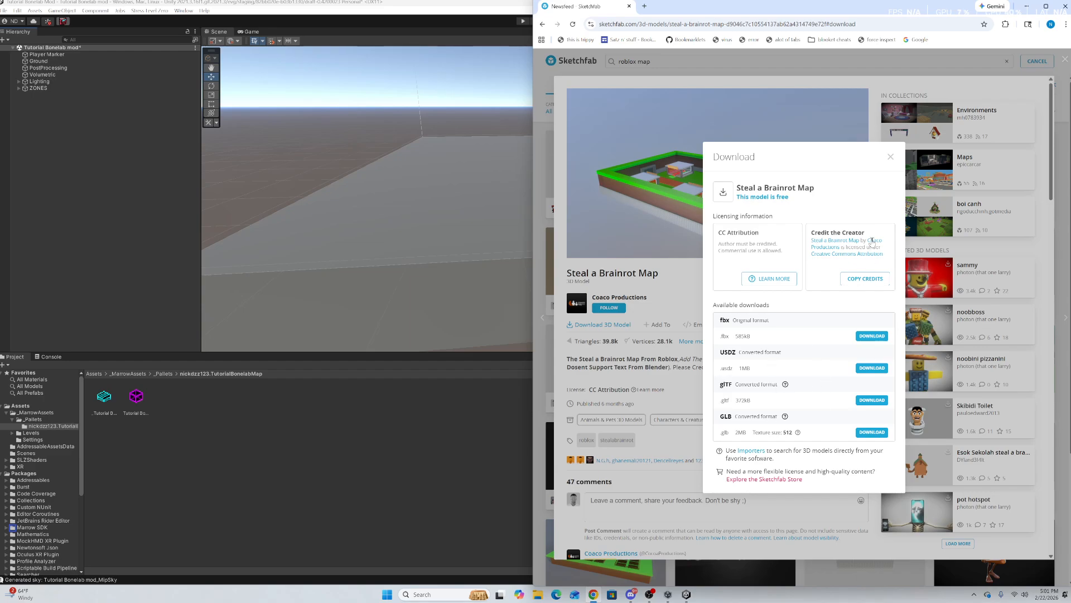
left_click(890, 158)
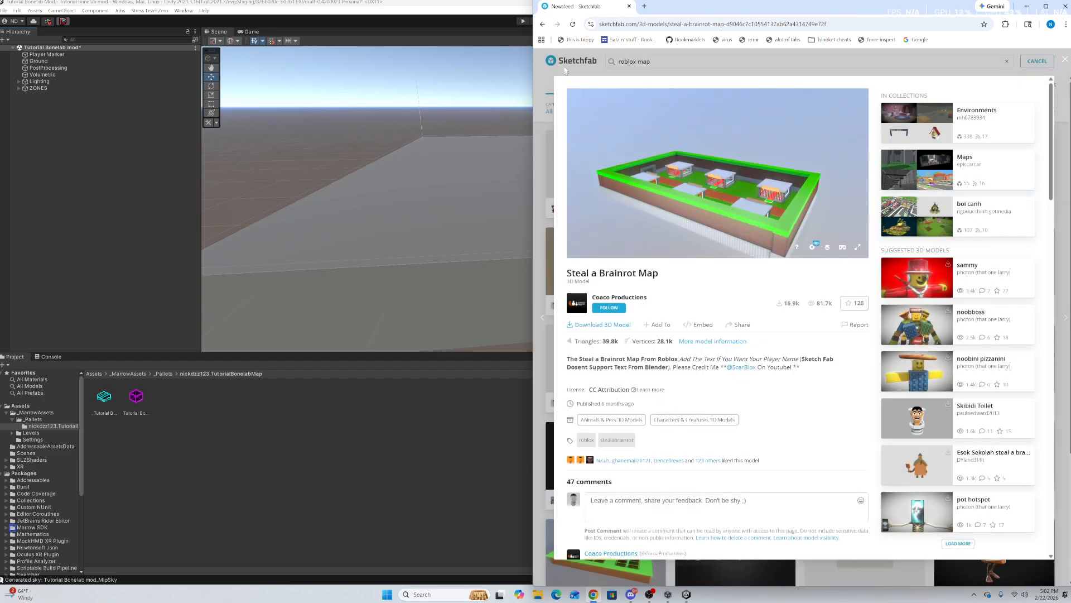
left_click(647, 79)
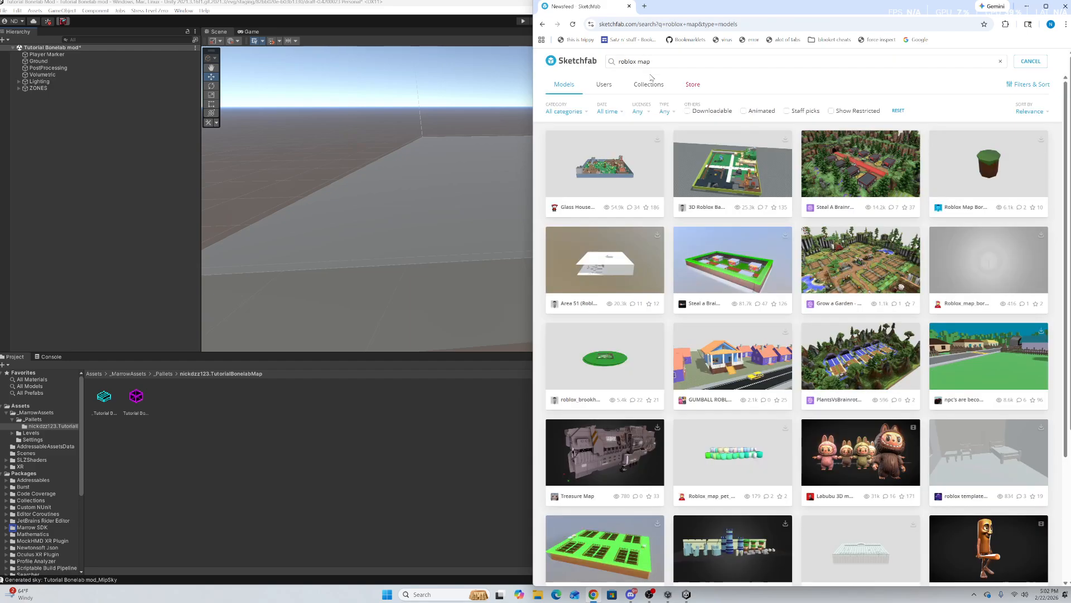
Open the "3D Roblox Battle Map" model, check its download formats, inspect the map in the 3D viewer, and close its page.
left_click(707, 195)
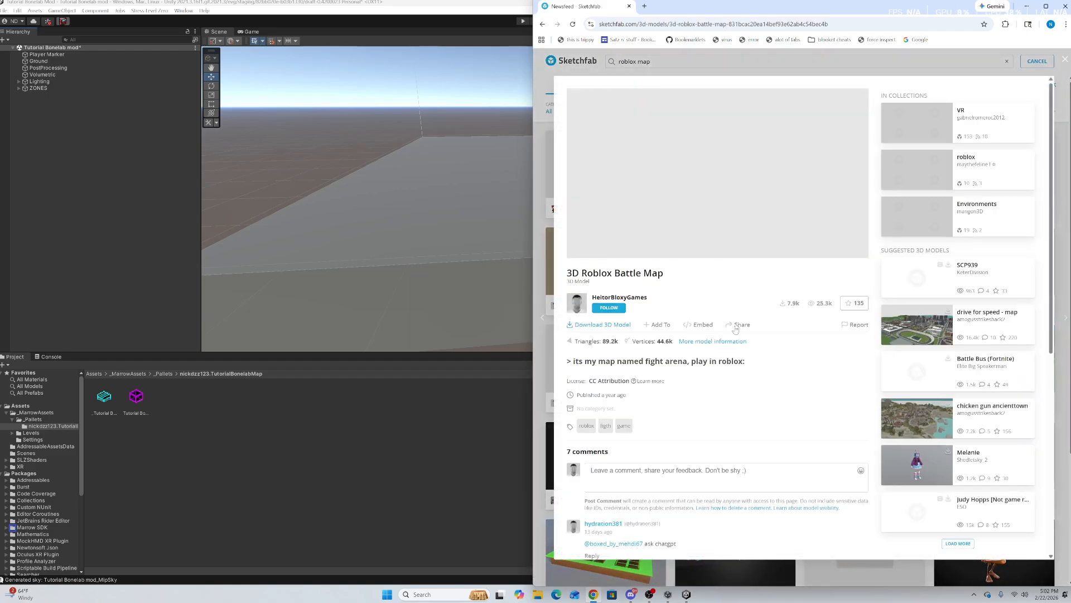
left_click(607, 326)
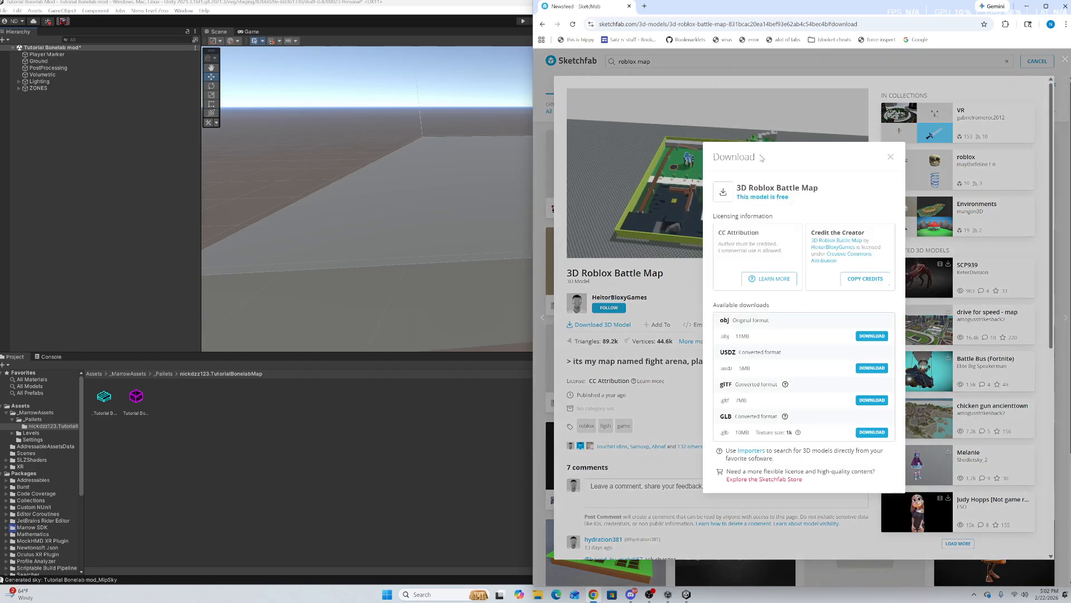
left_click(890, 157)
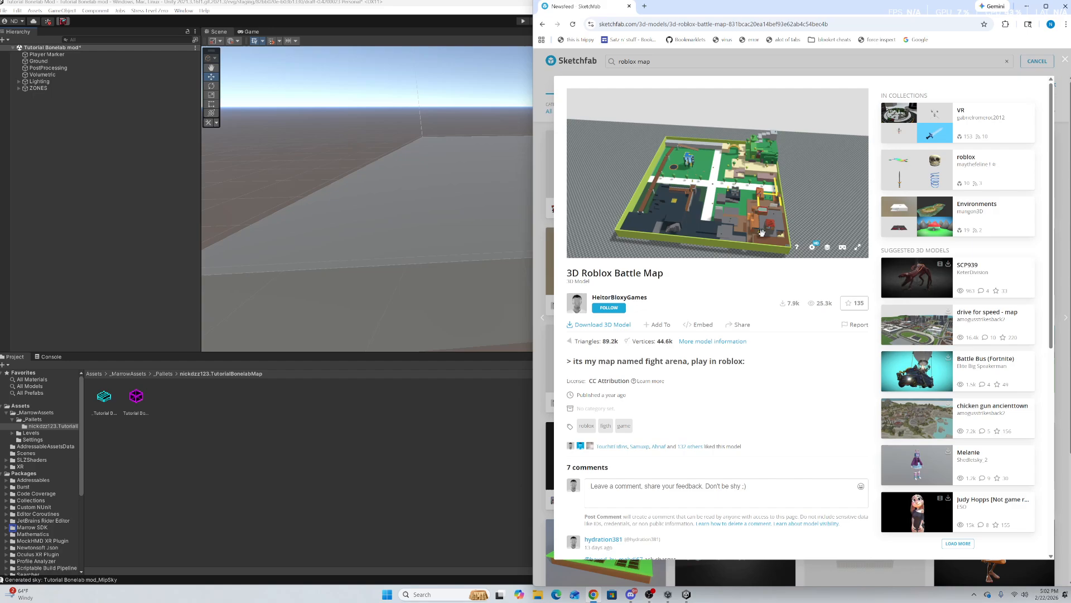
scroll(766, 234, "up", 5)
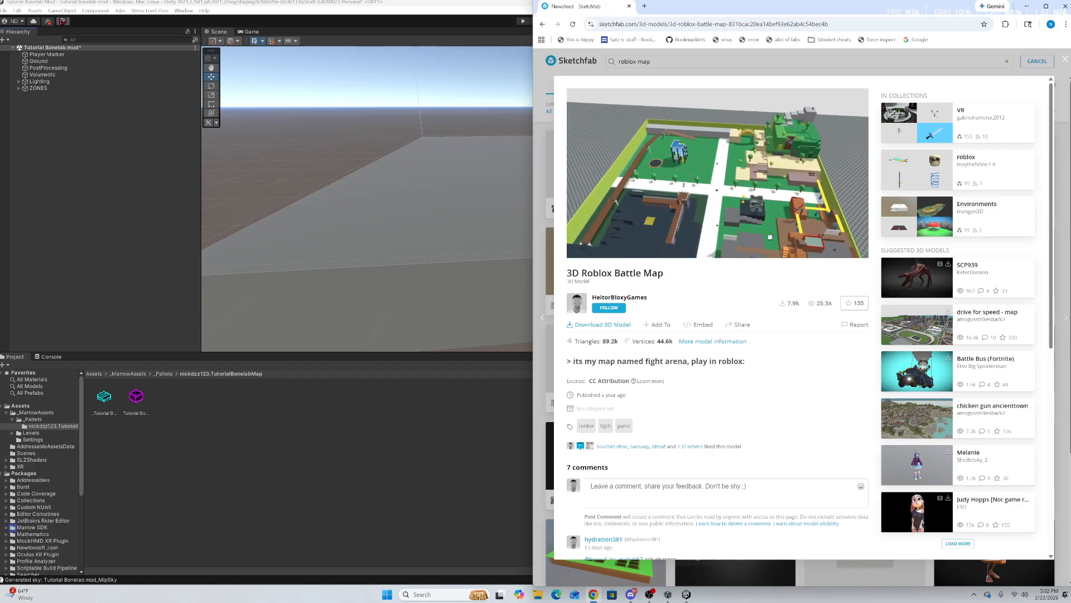
scroll(768, 231, "up", 4)
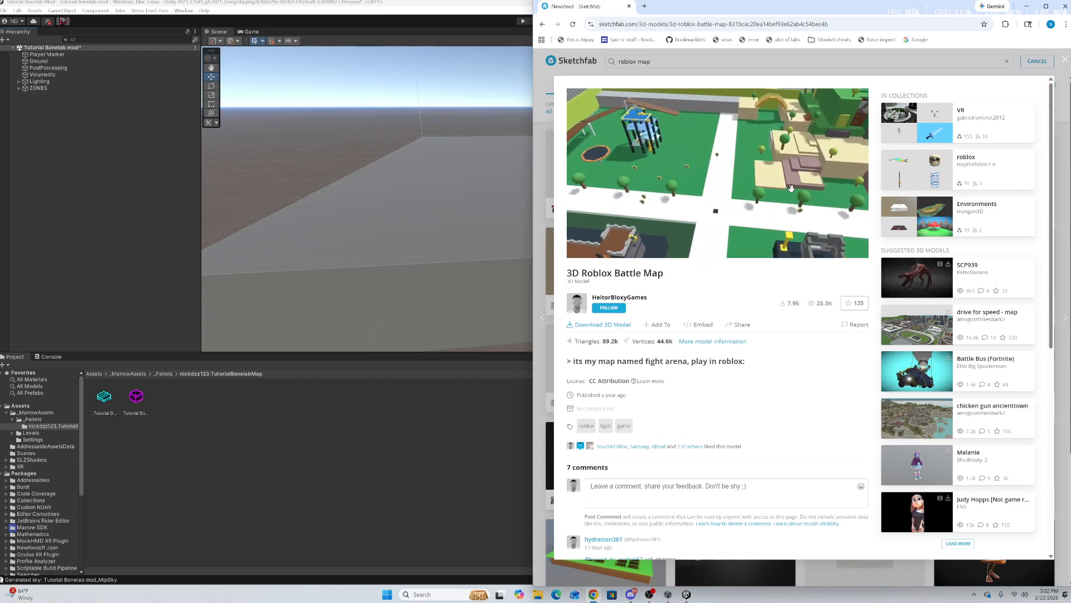
left_click_drag(815, 244, 831, 265)
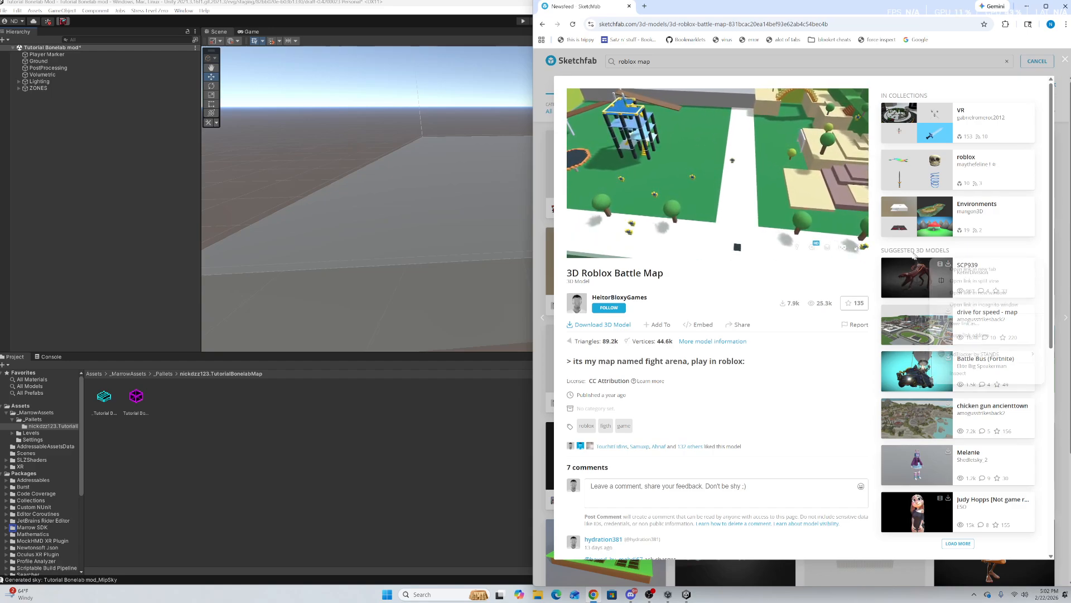
scroll(804, 153, "up", 5)
scroll(806, 151, "up", 2)
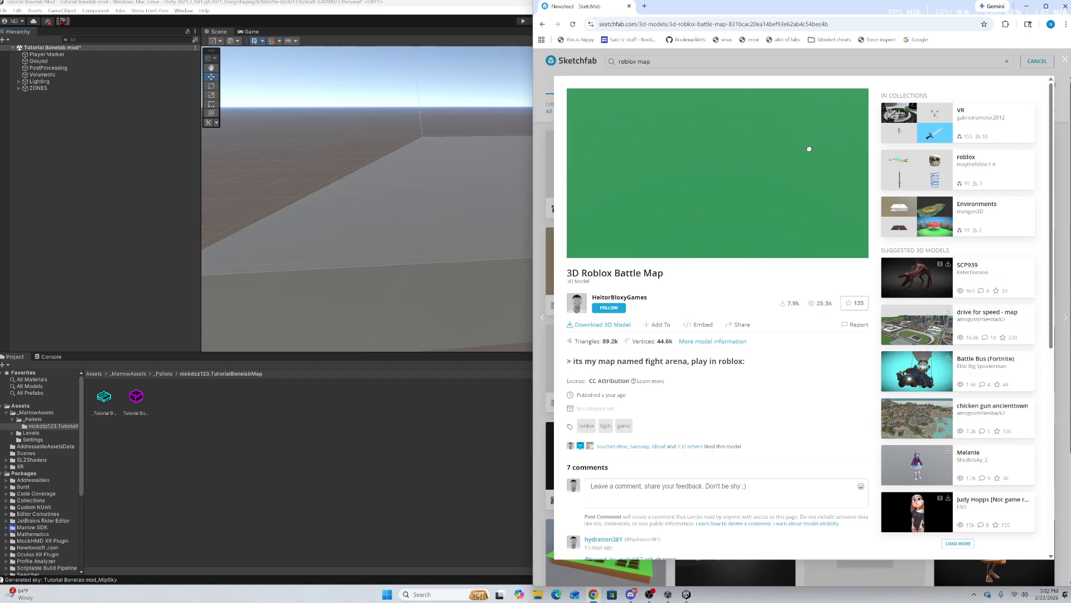
scroll(734, 155, "down", 8)
scroll(721, 155, "down", 3)
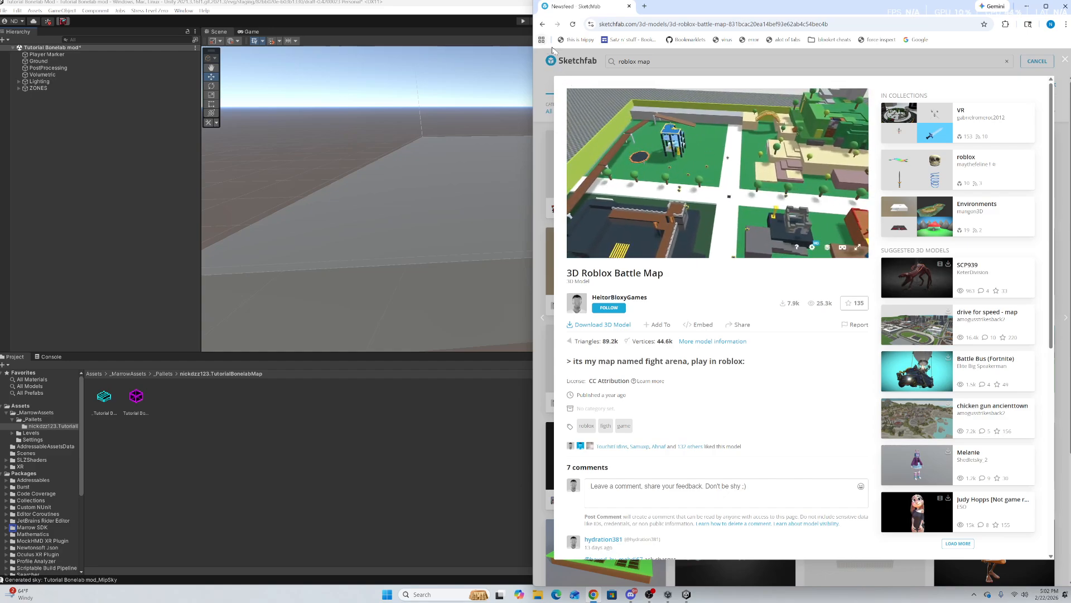
left_click(807, 76)
Find the "BATIM Ch 2 Final Map Part" model further down the results and download it in its original OBJ format.
scroll(843, 481, "down", 3)
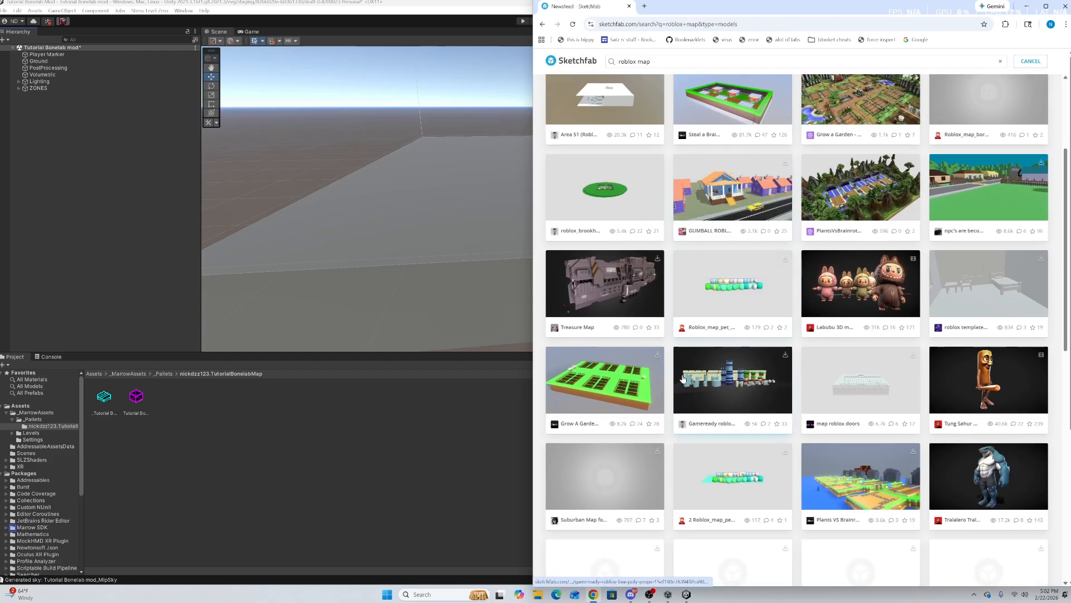
scroll(628, 320, "down", 12)
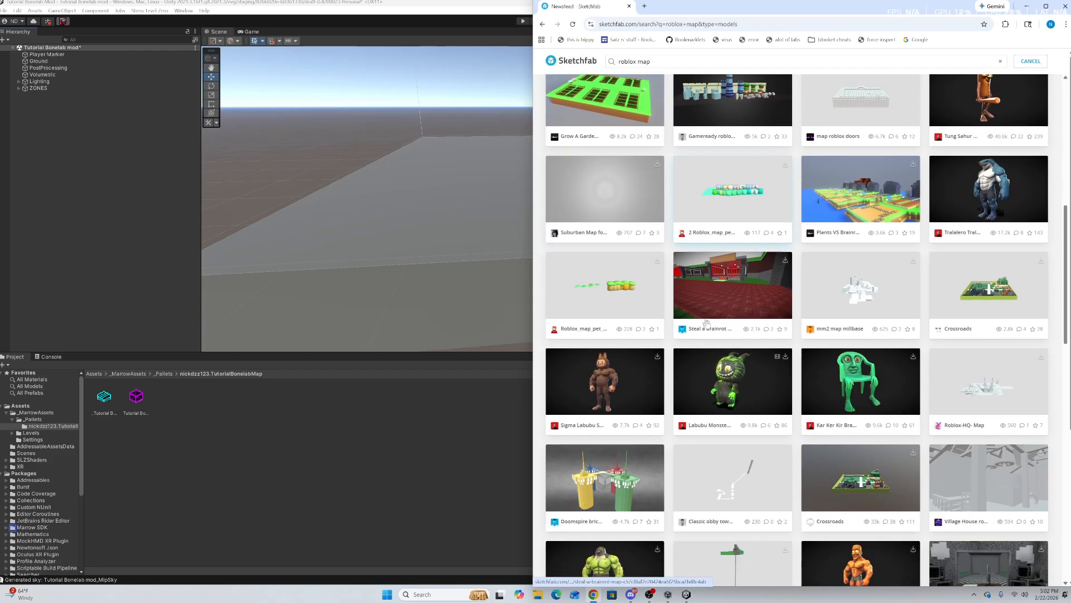
scroll(731, 451, "up", 1)
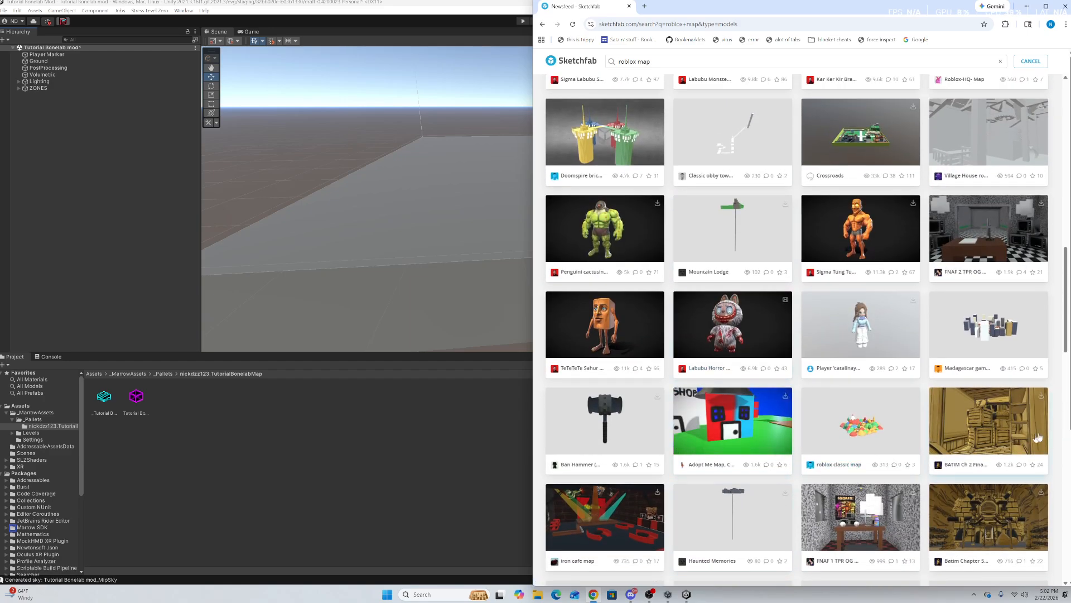
left_click(1042, 397)
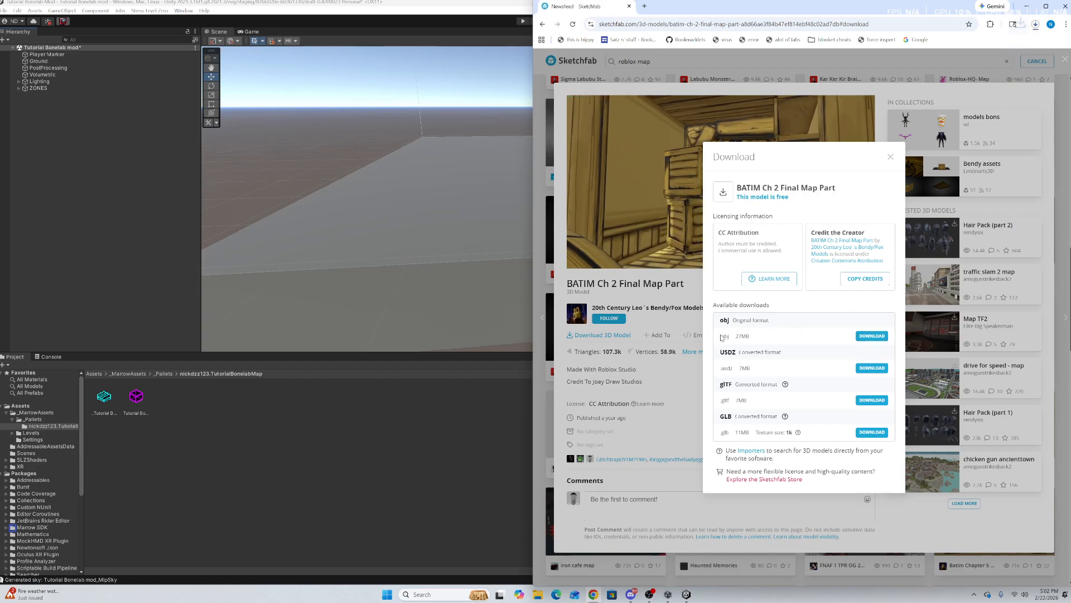
left_click(890, 158)
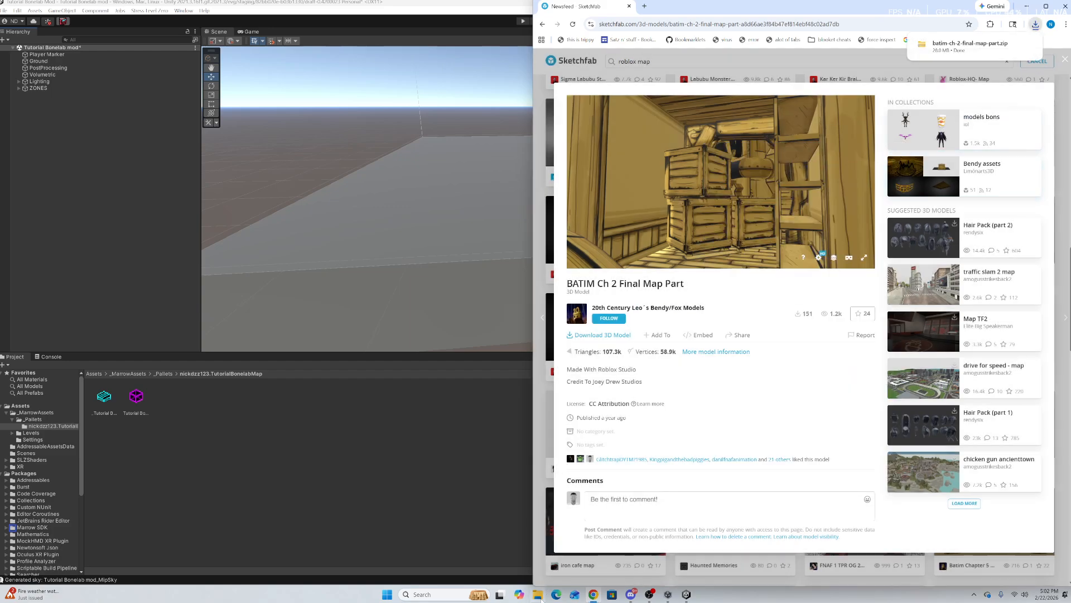
Switch to File Explorer and extract the batim-ch-2-final-map-part zip in the Downloads folder to its default destination.
left_click(537, 594)
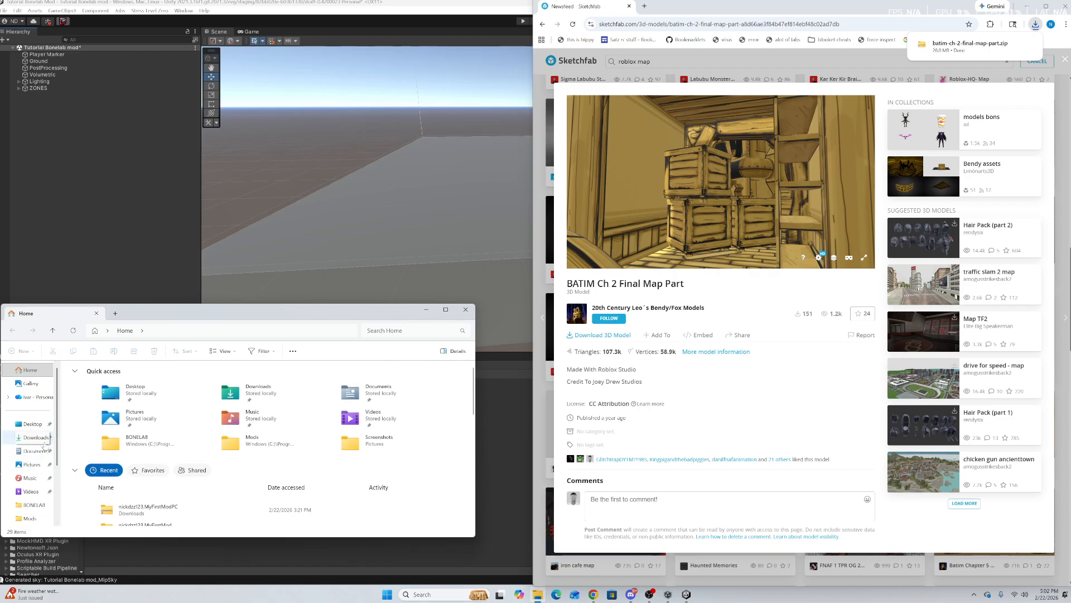
left_click(35, 438)
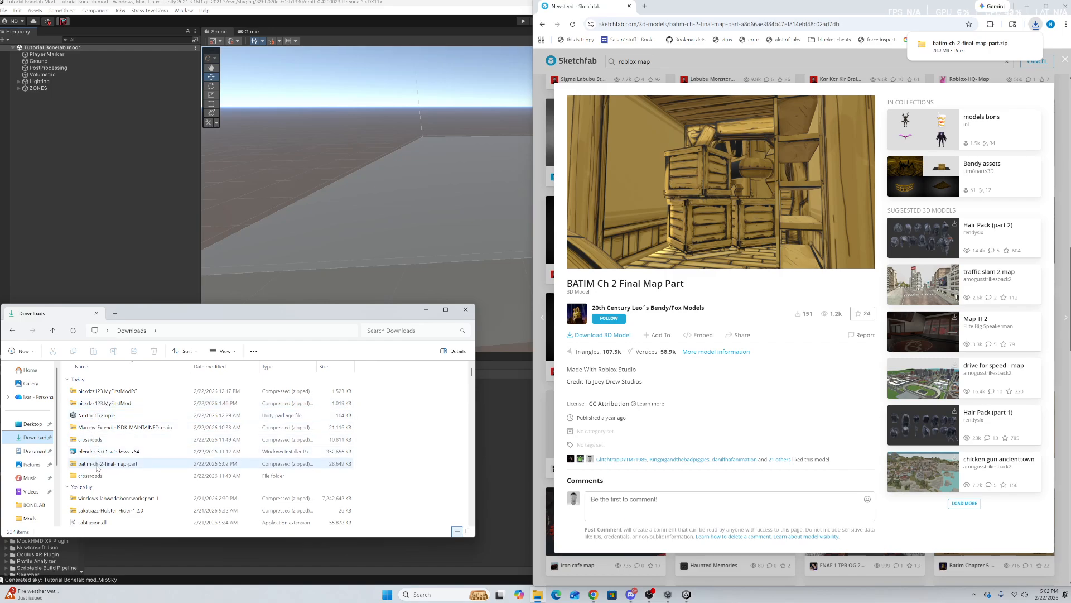
left_click(94, 466)
right_click(93, 466)
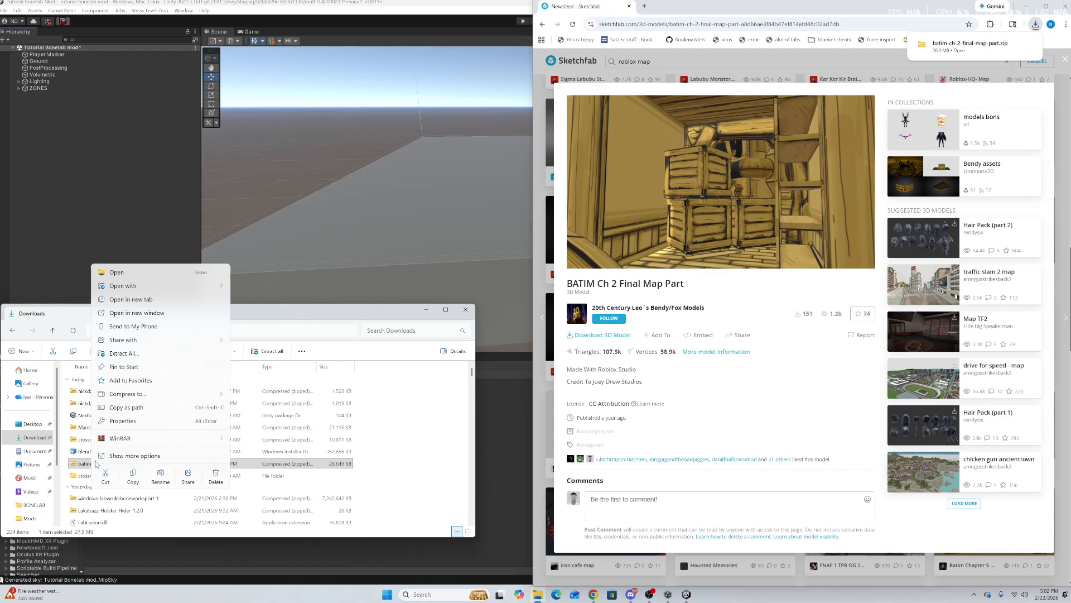
left_click(123, 353)
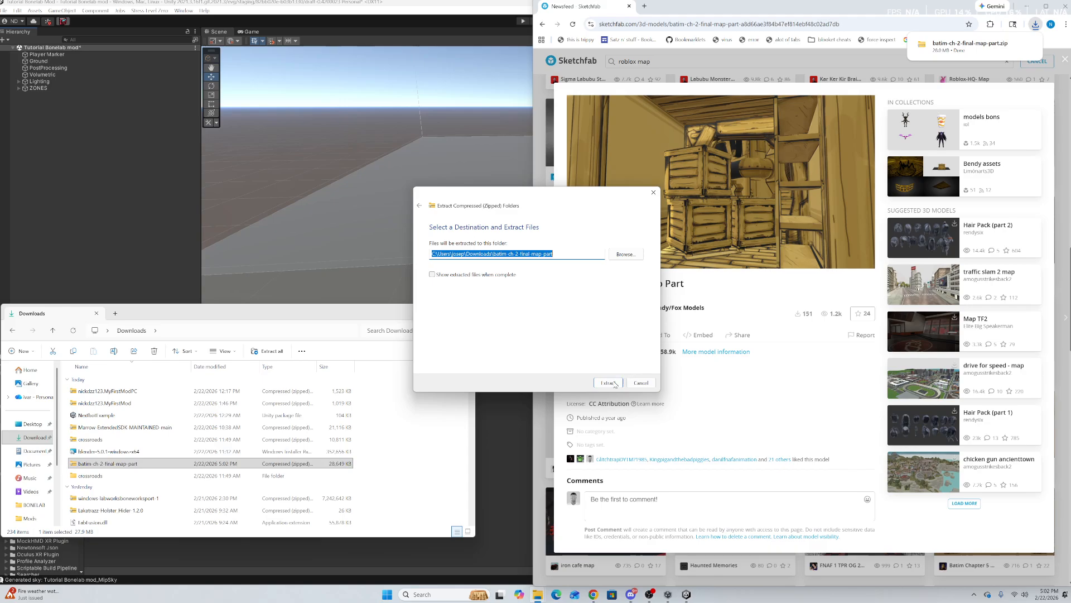
left_click(614, 383)
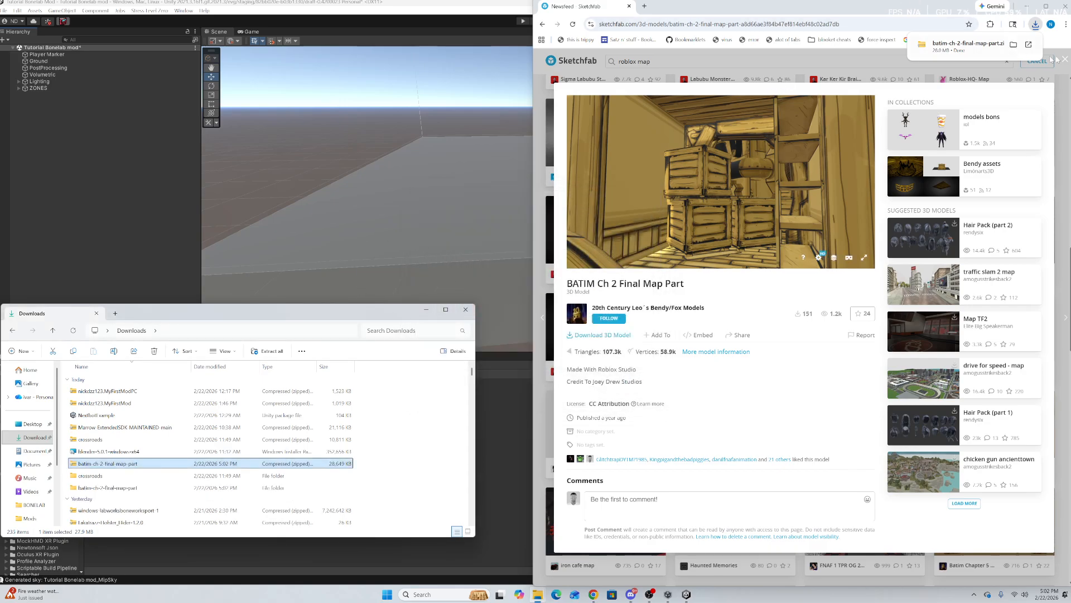
Switch to Unity and import the extracted batim-ch-2-final-map-part folder from Downloads into the project's root Assets folder.
left_click(1027, 6)
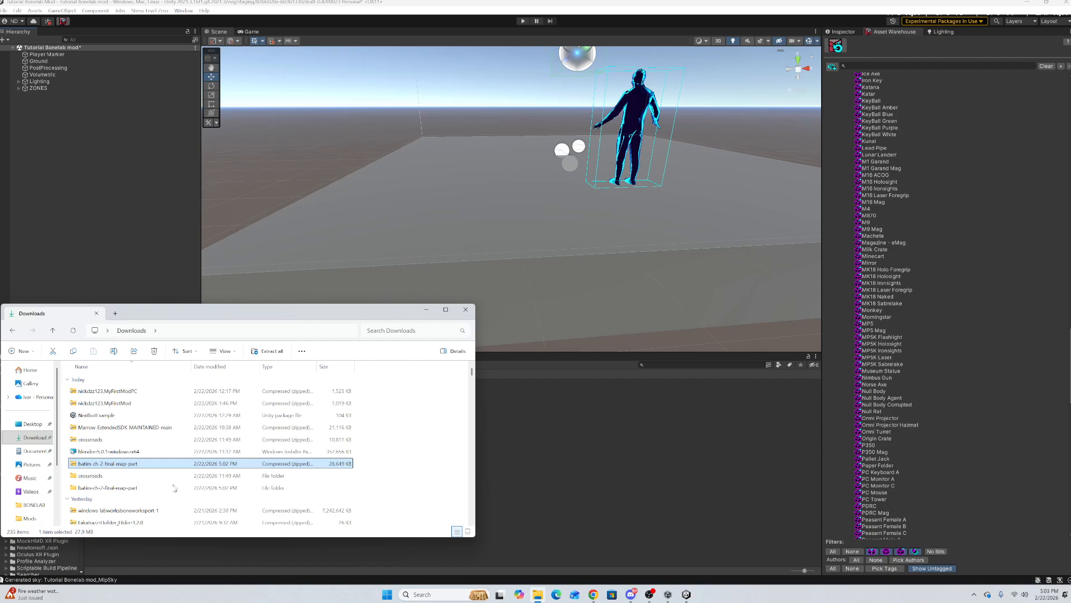
left_click(549, 390)
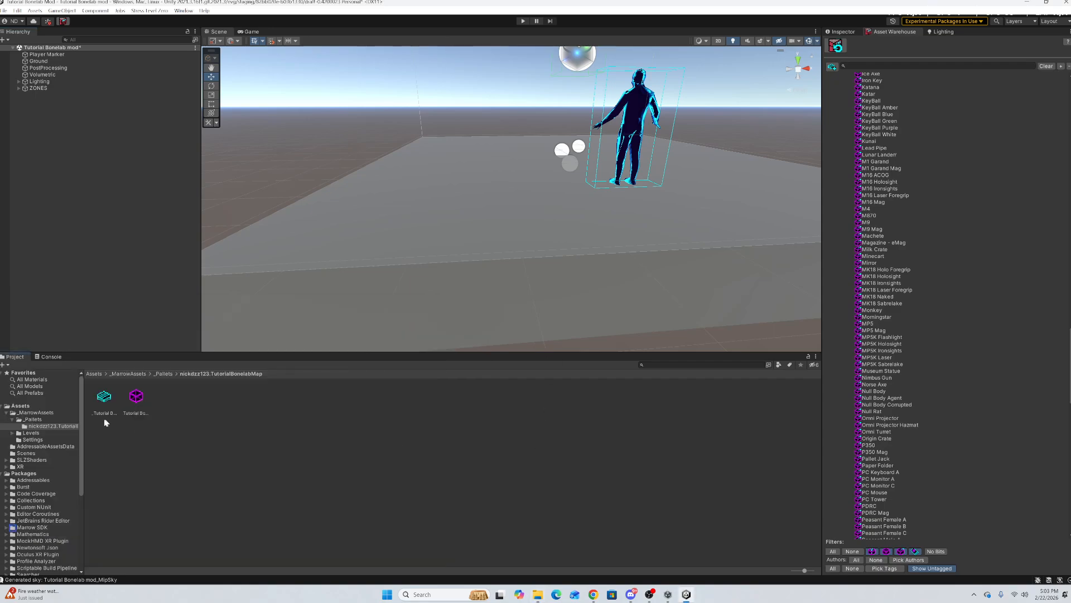
left_click(21, 406)
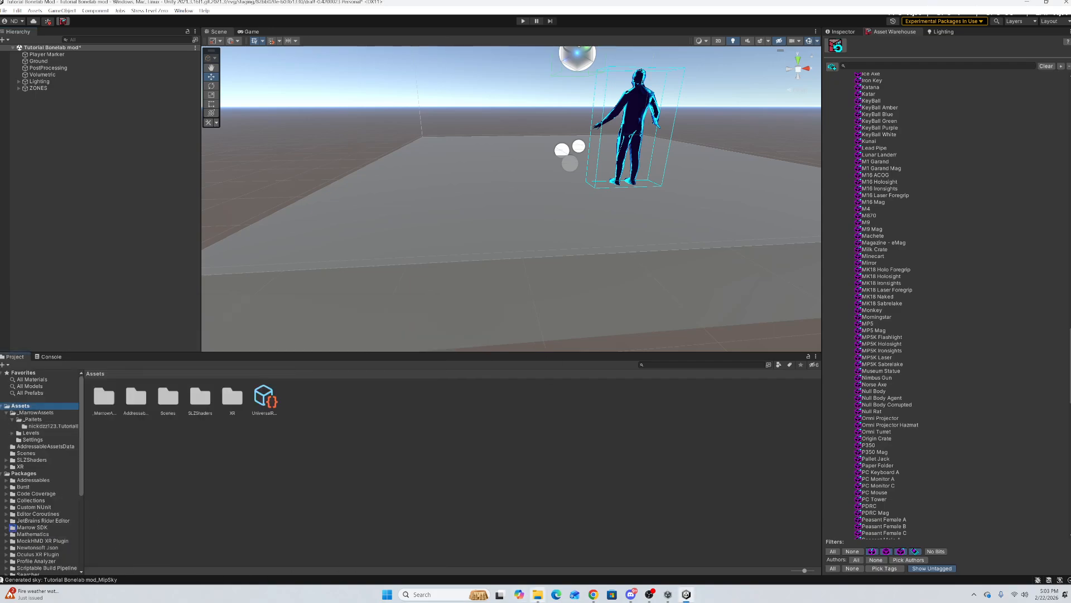
left_click(539, 595)
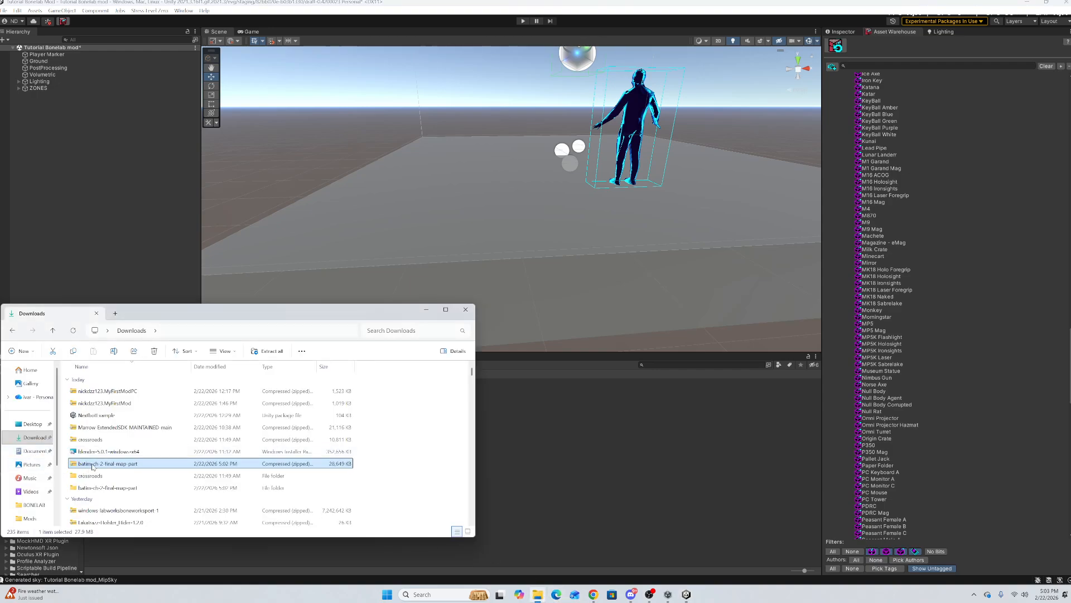
left_click_drag(100, 488, 546, 493)
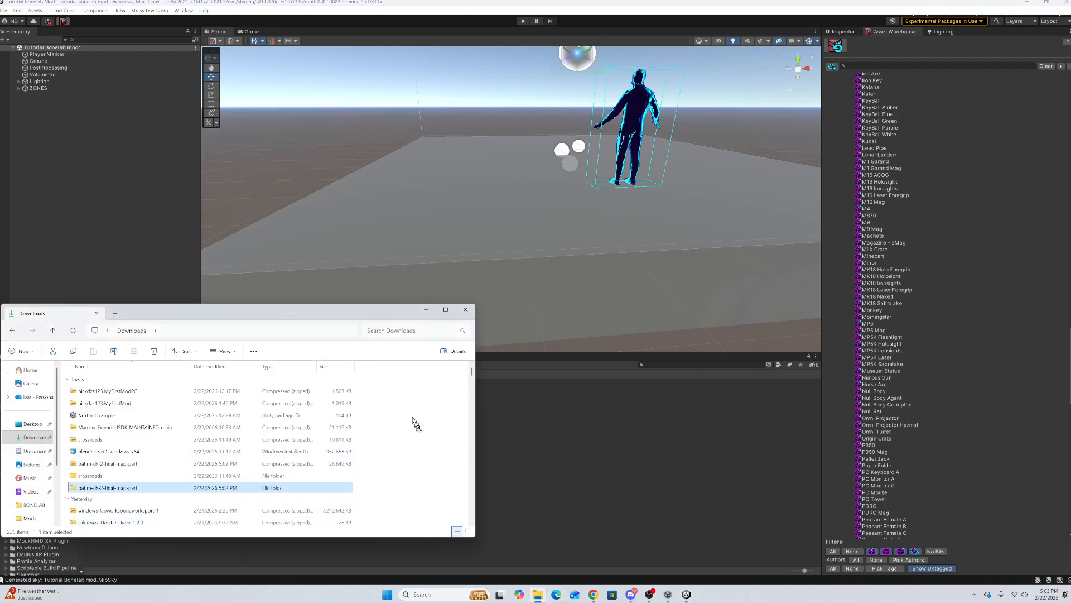
left_click(429, 308)
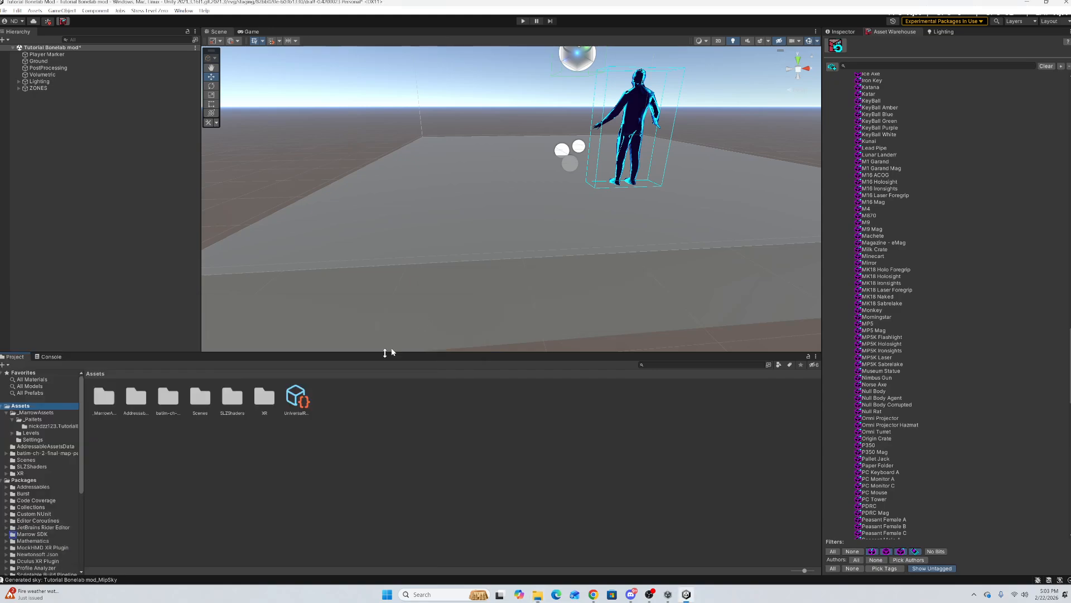
Open the source subfolder of the imported batim-ch-2-final-map-part folder and open the BATIM Ch 2 Final Map Part zip in it.
left_click(177, 403)
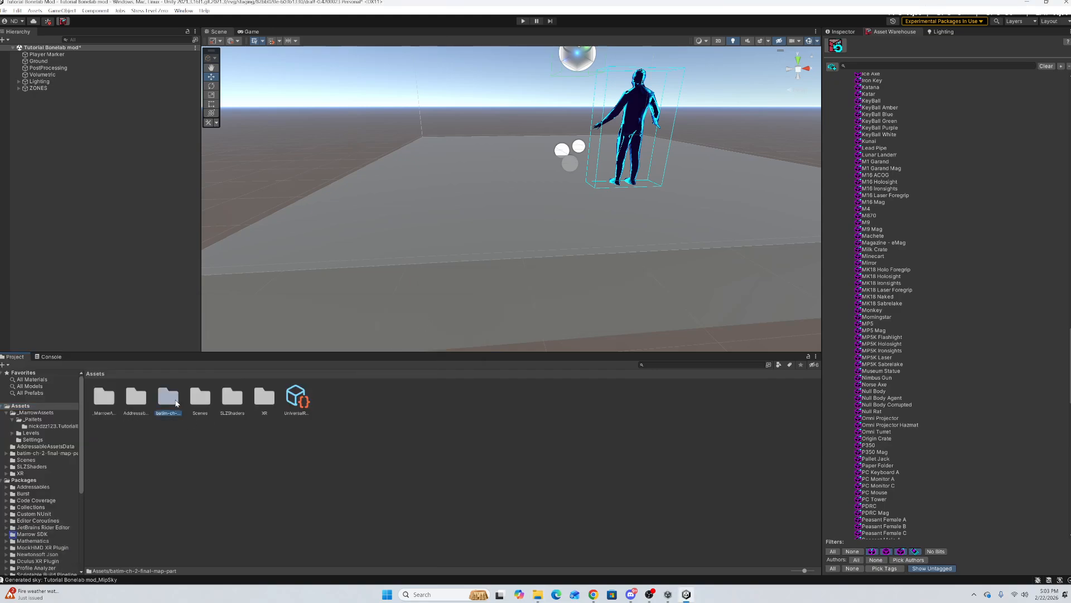
double_click(169, 398)
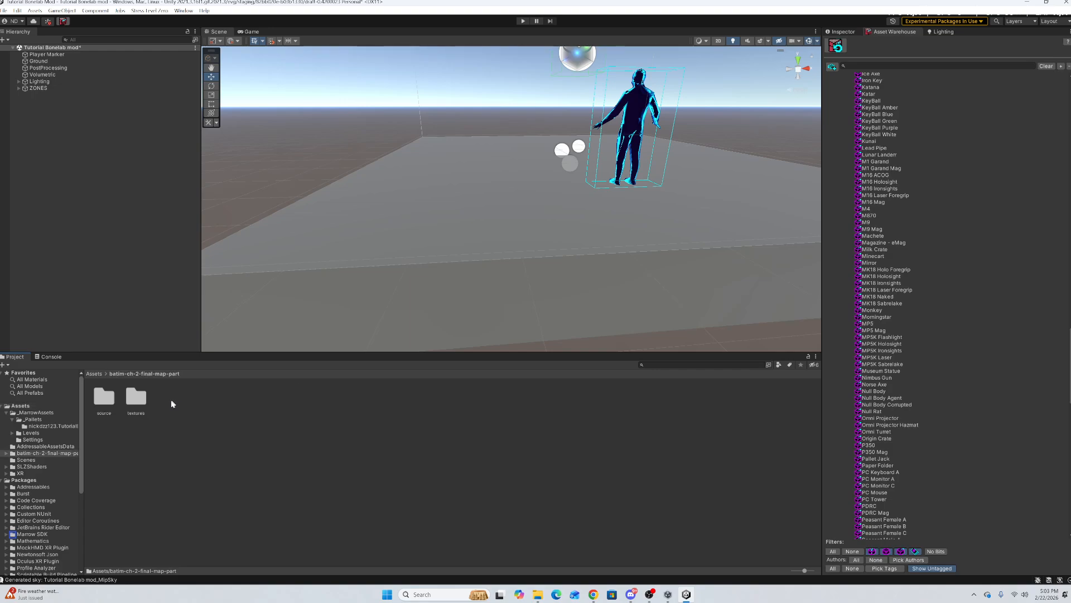
double_click(101, 406)
double_click(108, 402)
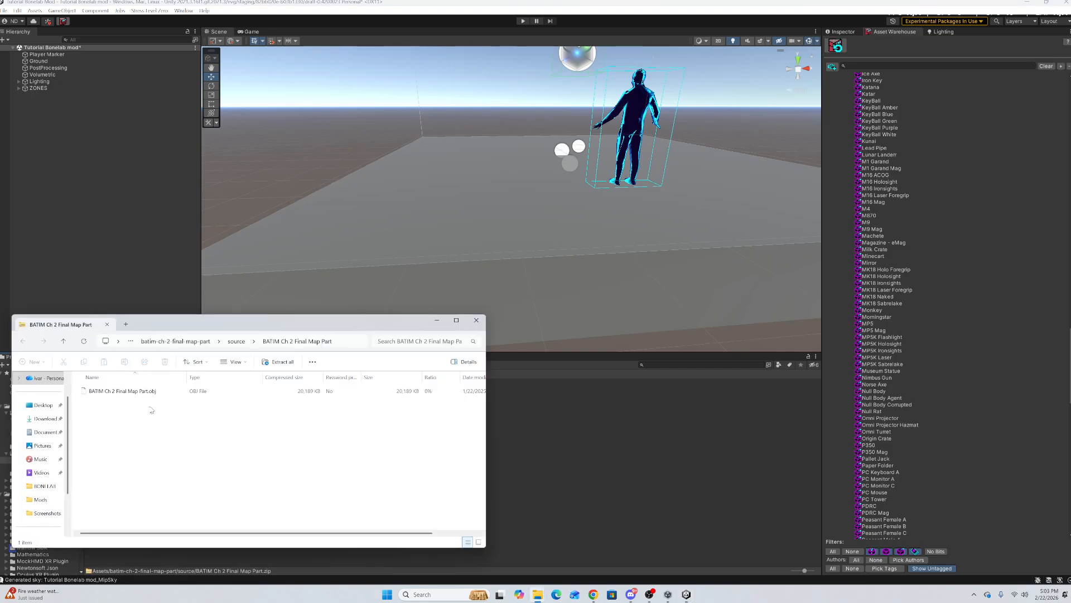
Close the open File Explorer windows and delete the batim-ch-2-final-map-part folder from the project's root Assets folder.
left_click(476, 321)
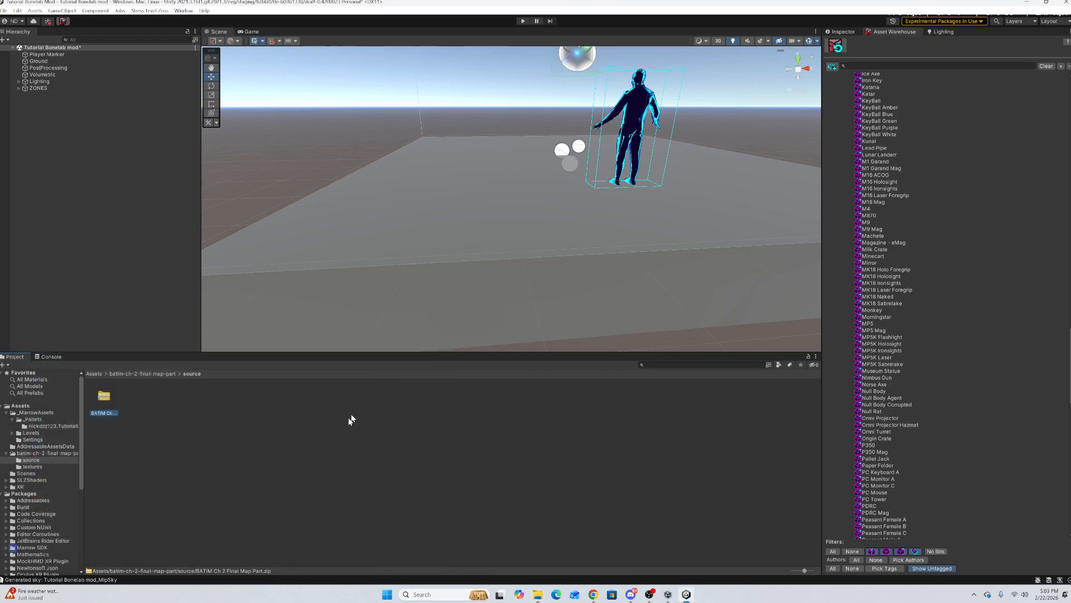
left_click(537, 595)
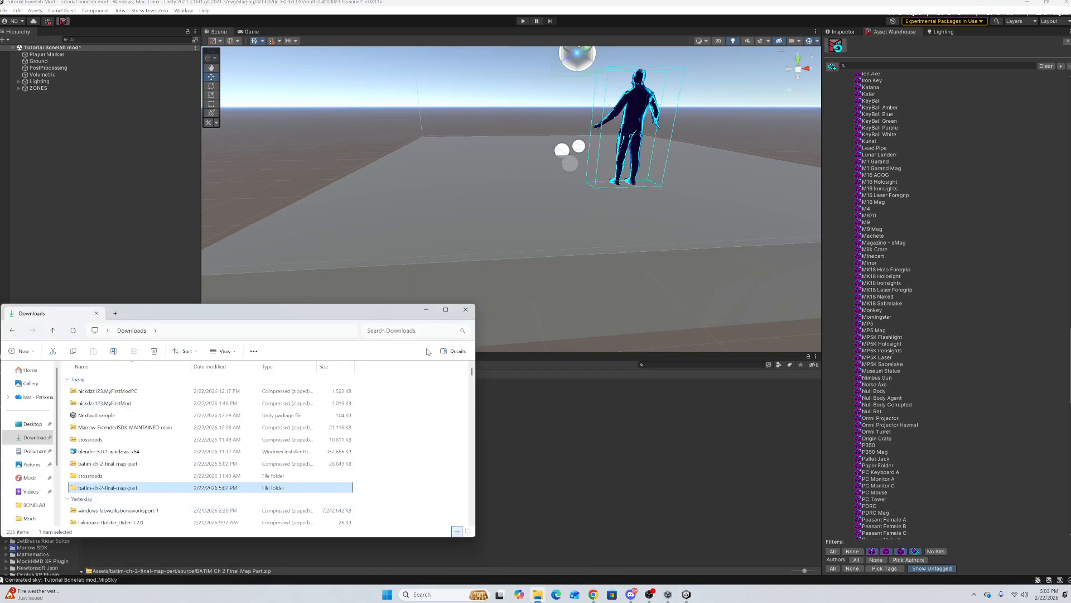
left_click(466, 311)
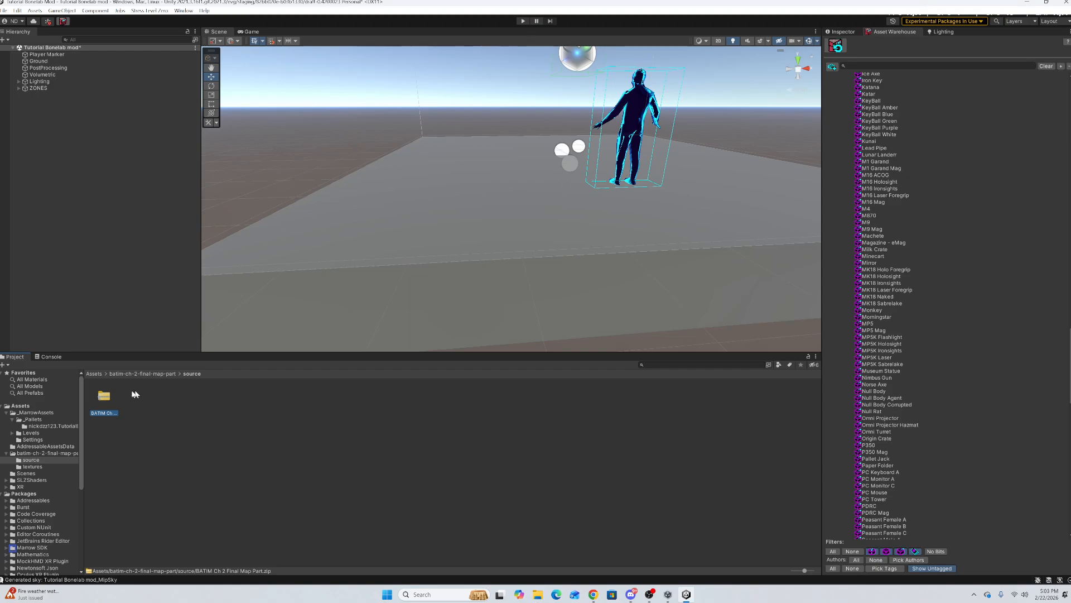
left_click(21, 406)
right_click(168, 403)
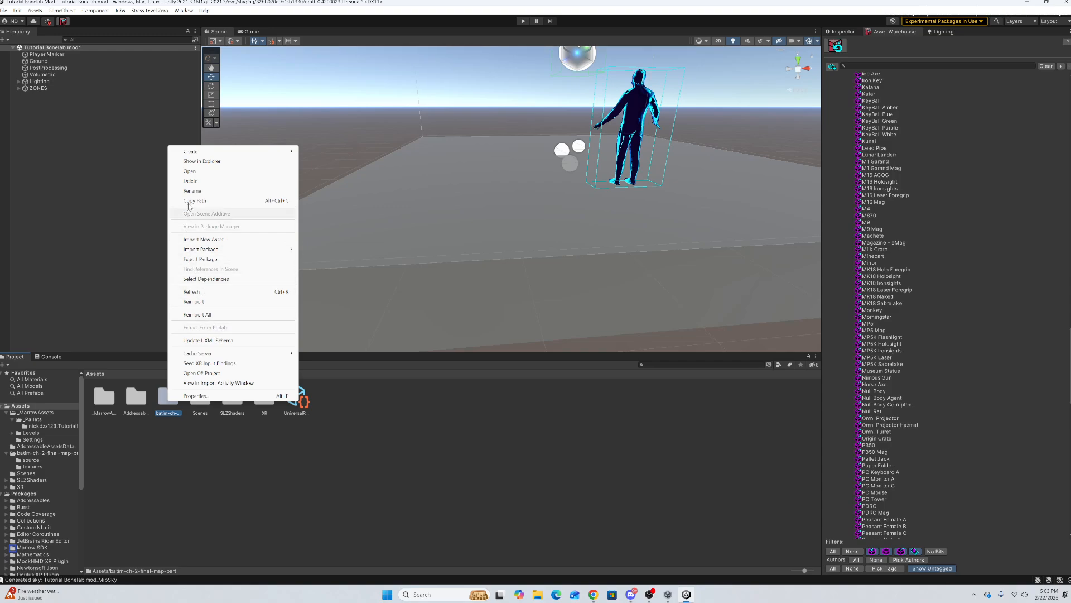
left_click(196, 180)
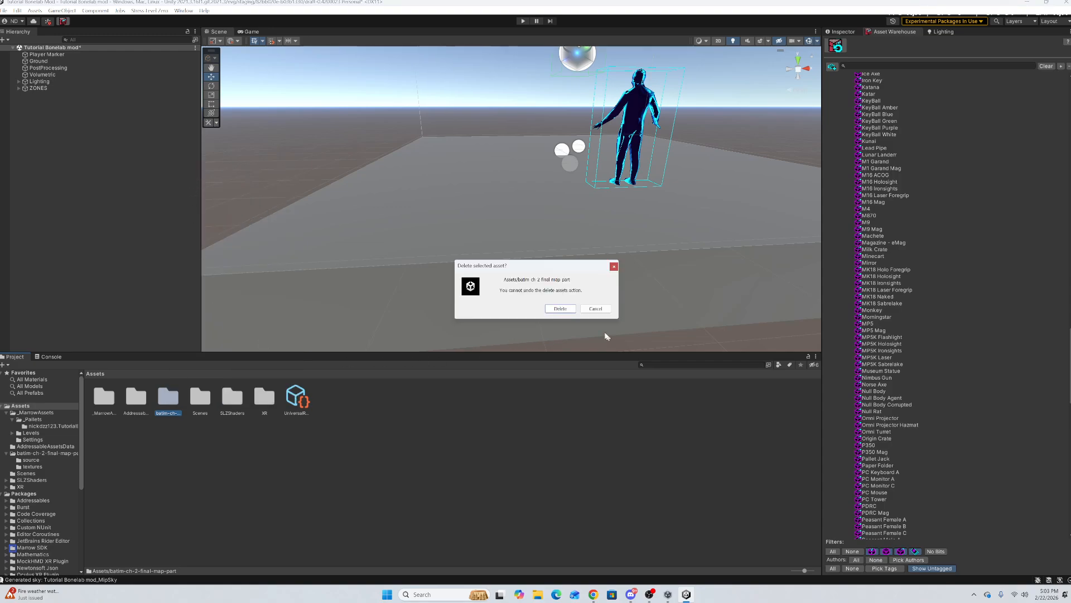
left_click(560, 308)
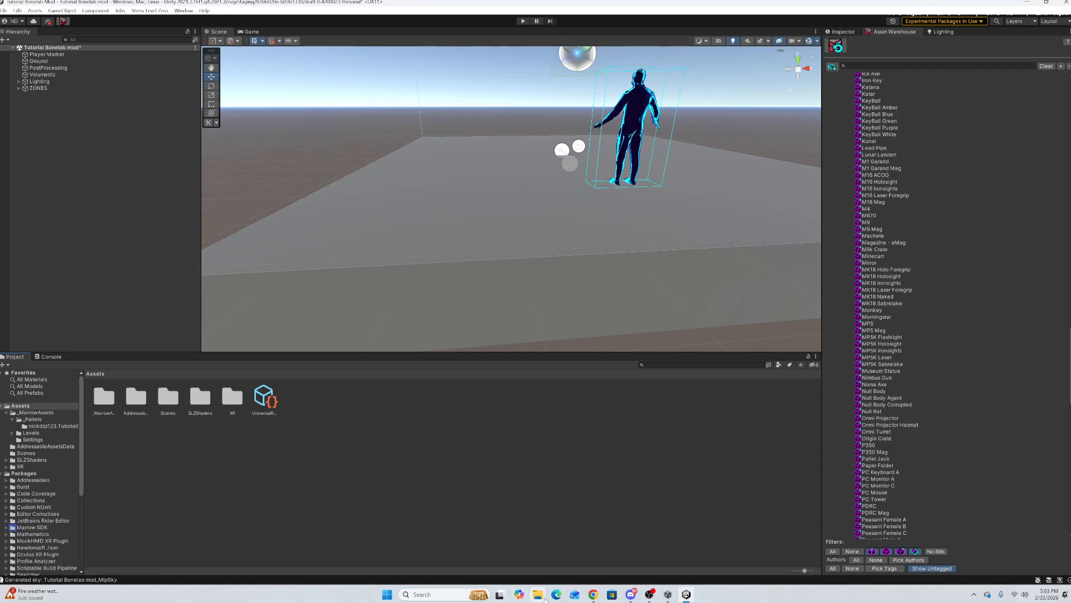
In File Explorer, extract the BATIM Ch 2 Final Map Part zip inside the downloaded folder's source subfolder to its default destination, and delete that zip.
left_click(539, 595)
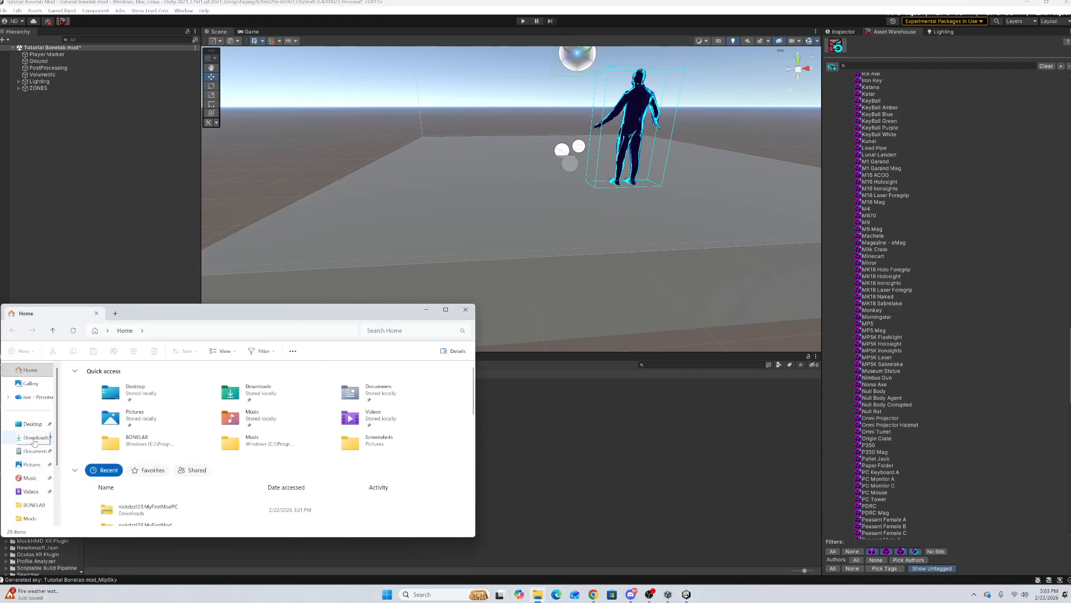
left_click(35, 438)
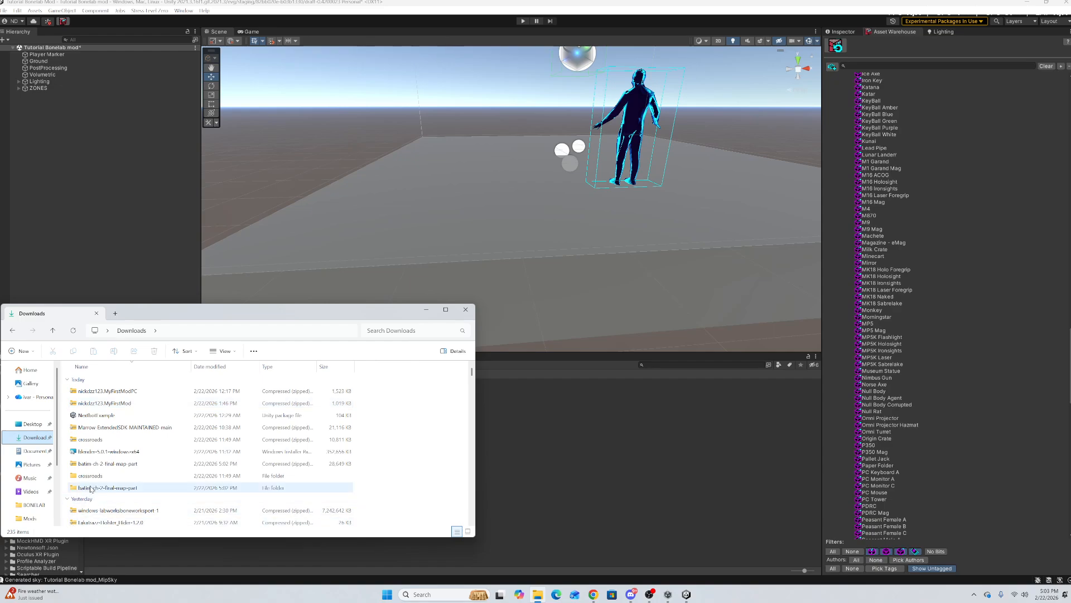
double_click(90, 489)
double_click(89, 395)
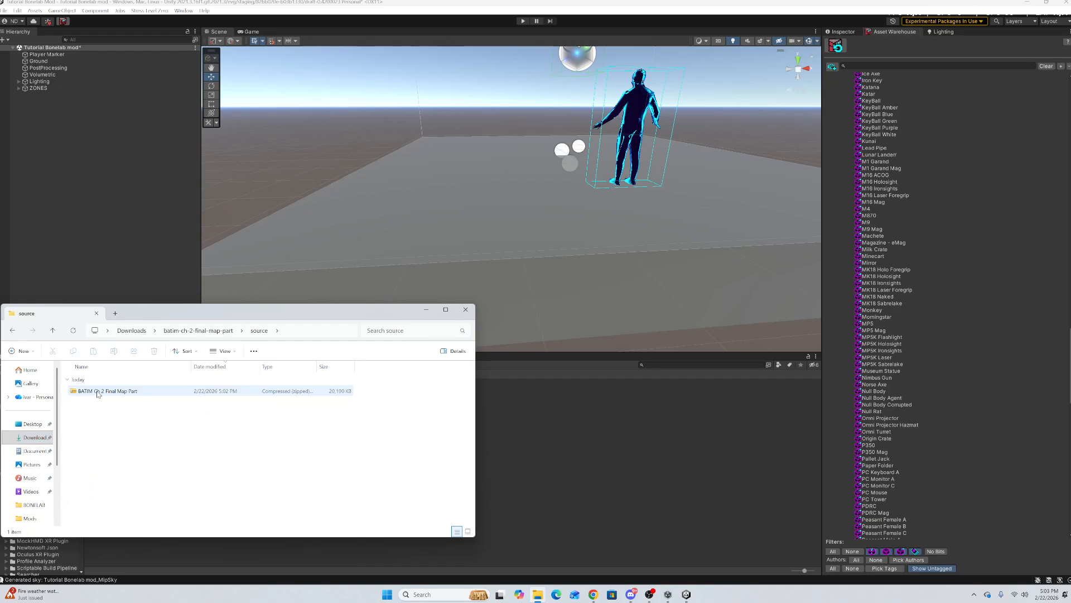
right_click(98, 393)
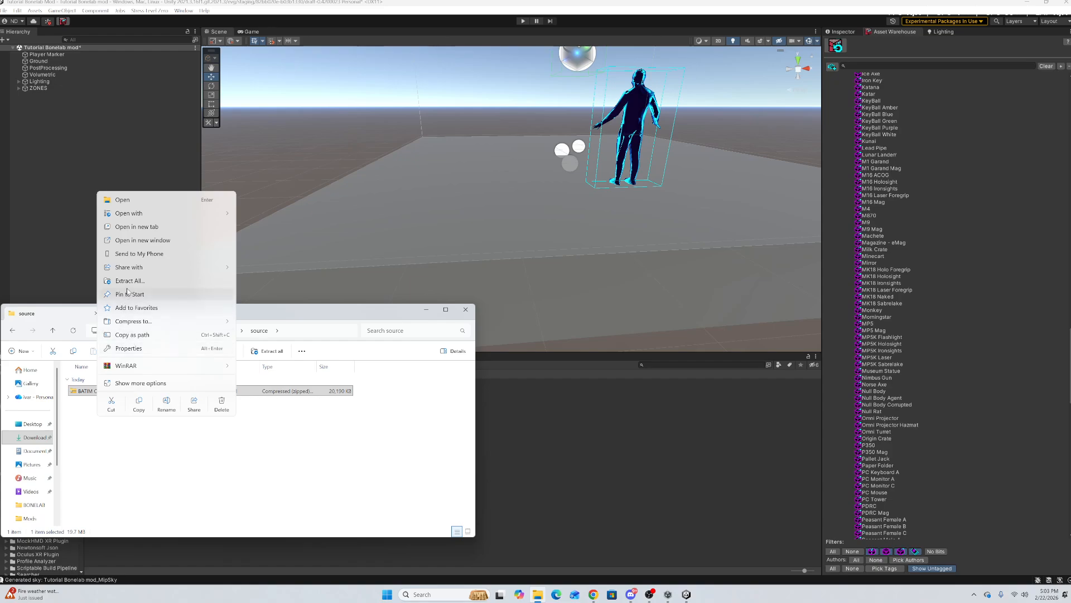
left_click(130, 281)
left_click(609, 382)
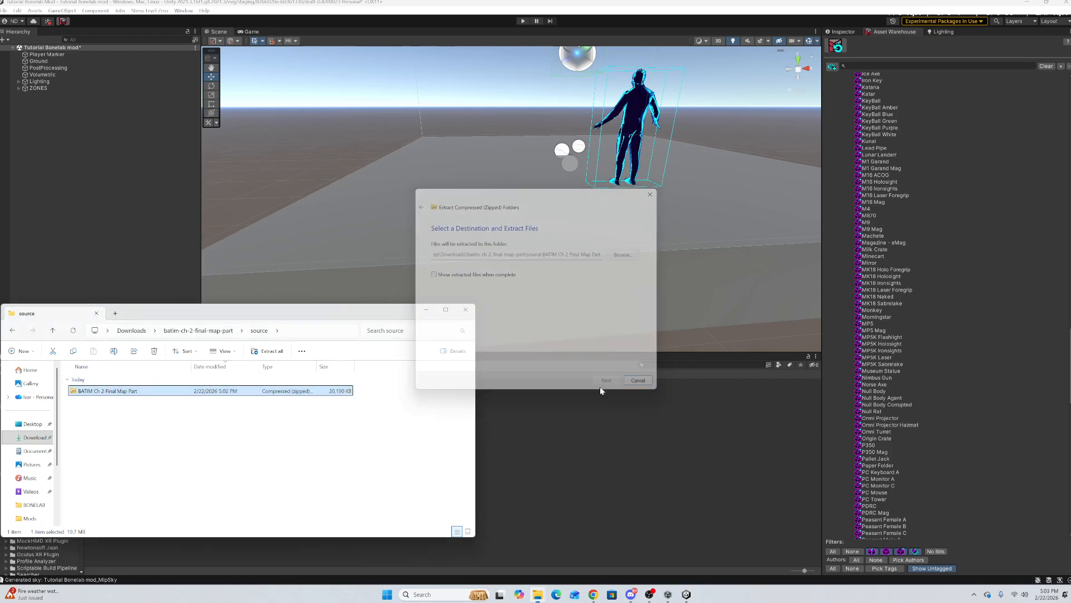
right_click(263, 396)
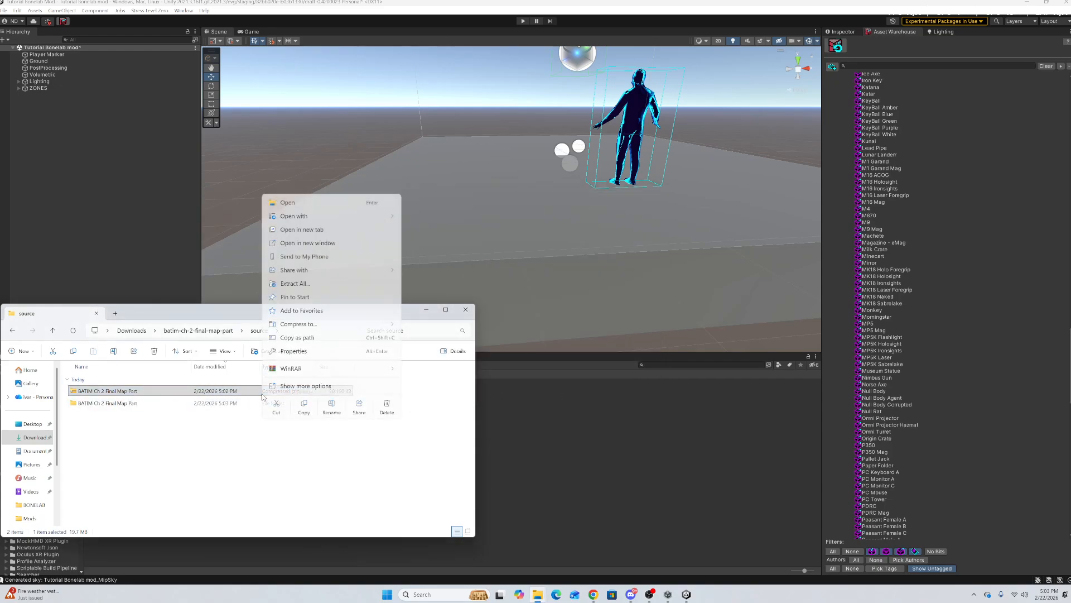
left_click(384, 411)
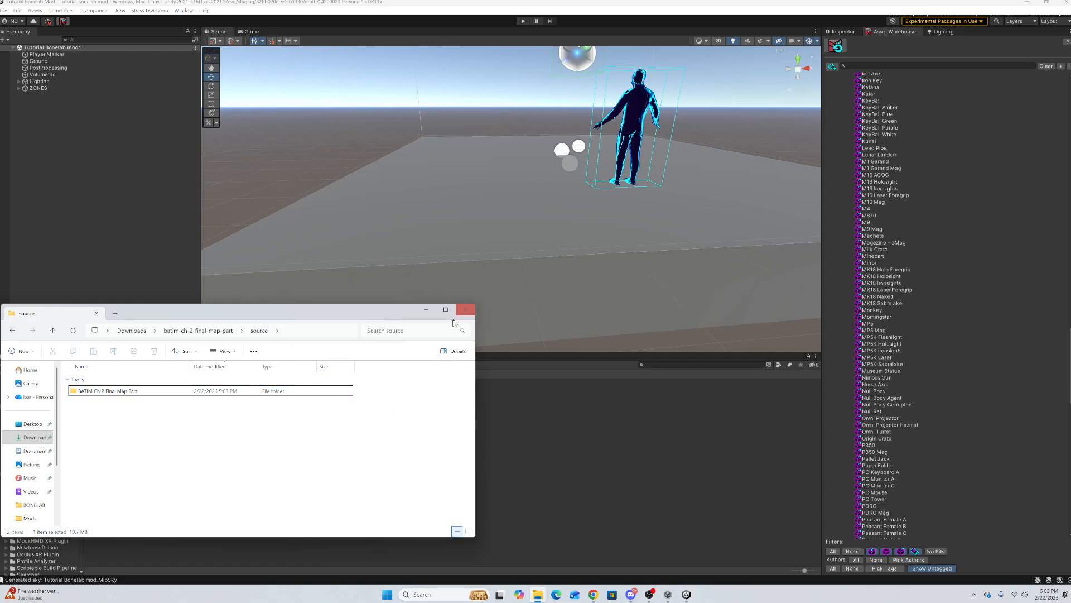
Import the batim-ch-2-final-map-part folder from Downloads into Unity's root Assets folder and minimize File Explorer.
left_click(35, 437)
left_click(141, 489)
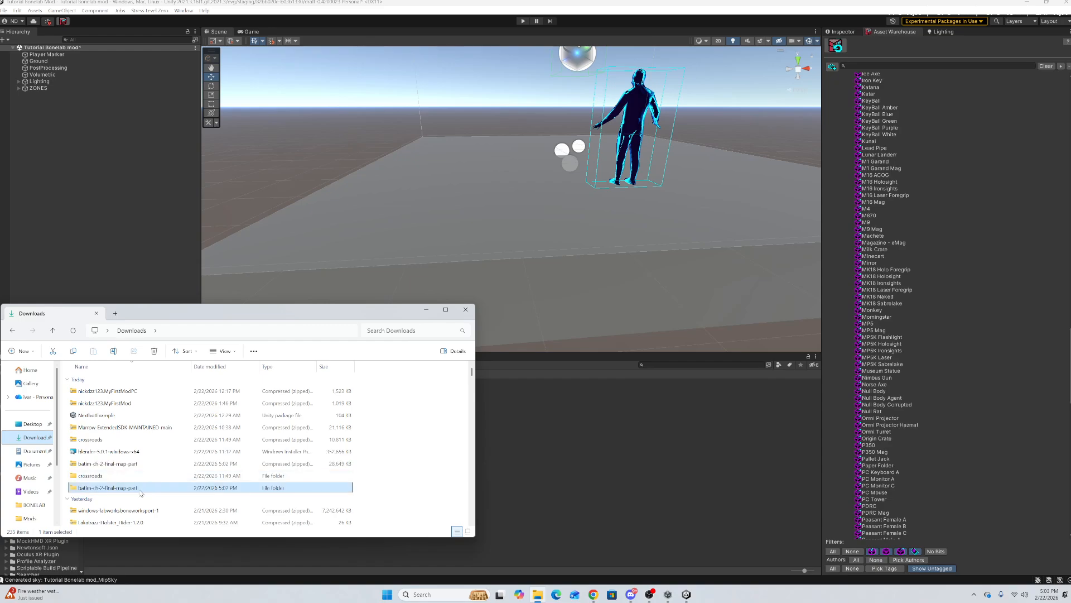
left_click_drag(143, 494, 492, 515)
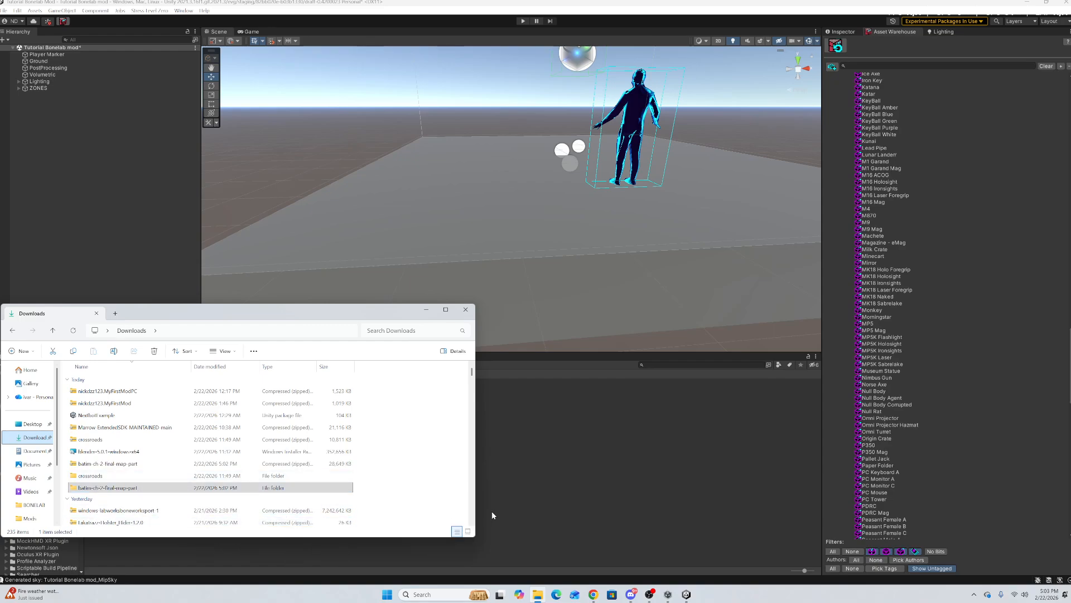
left_click(427, 312)
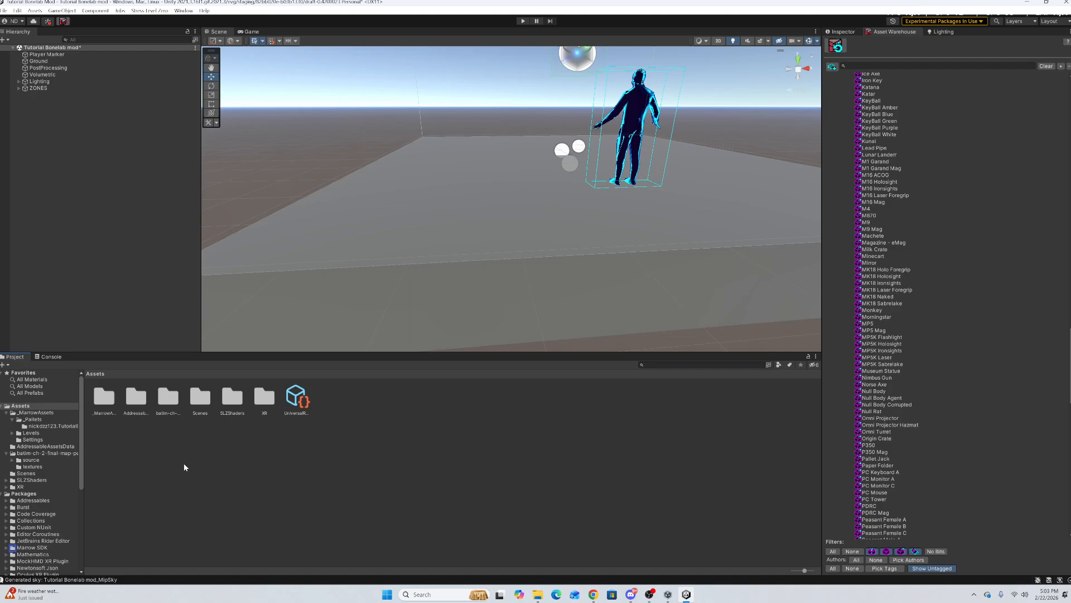
Open the imported folder's source > BATIM Ch 2 Final Map Part subfolder and place the model from it in the scene.
double_click(168, 398)
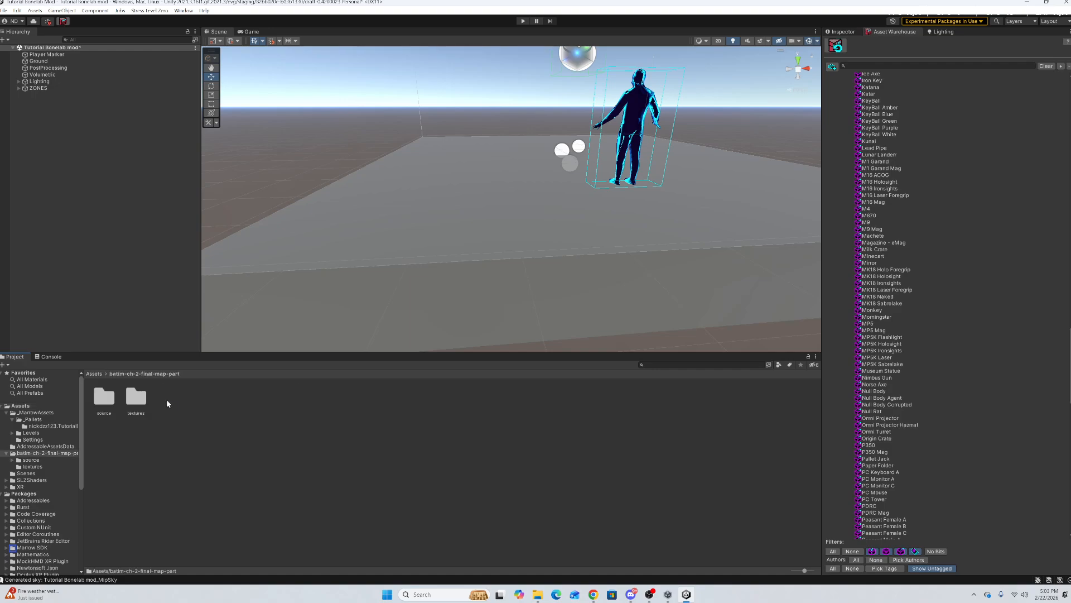
double_click(105, 397)
double_click(109, 408)
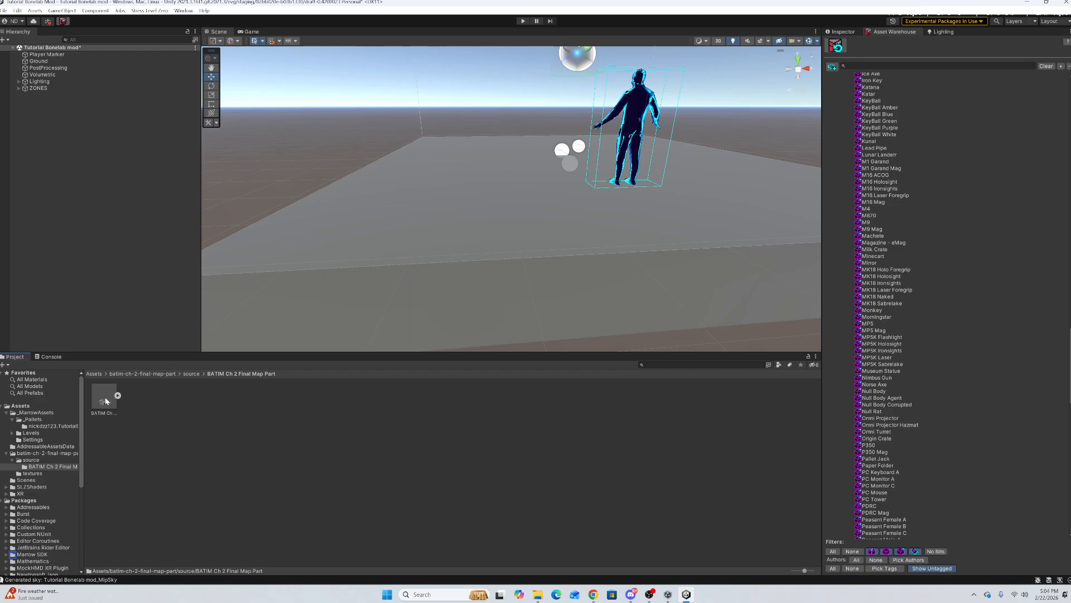
left_click_drag(190, 360, 493, 214)
Select the whole BATIM Ch 2 Final Map Part model and move it so its room surrounds the ground platform and player marker.
right_click_drag(516, 282, 423, 120)
key("w")
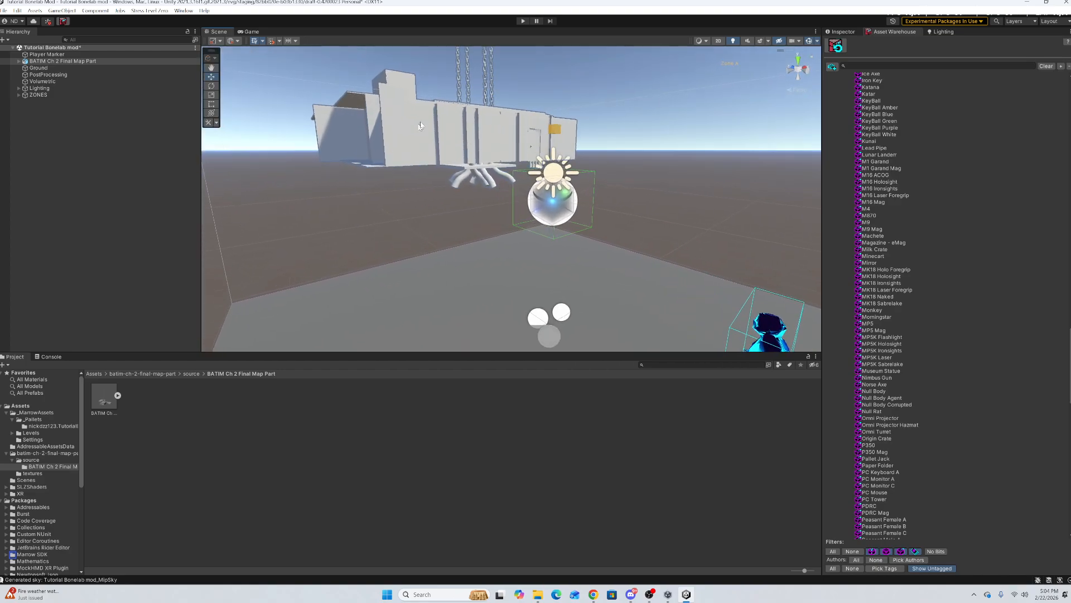
left_click(425, 122)
mouse_move(416, 253)
right_mouse_down()
mouse_move(400, 231)
mouse_move(344, 267)
mouse_move(418, 271)
right_mouse_up()
left_click(458, 177)
right_click_drag(420, 263, 547, 271)
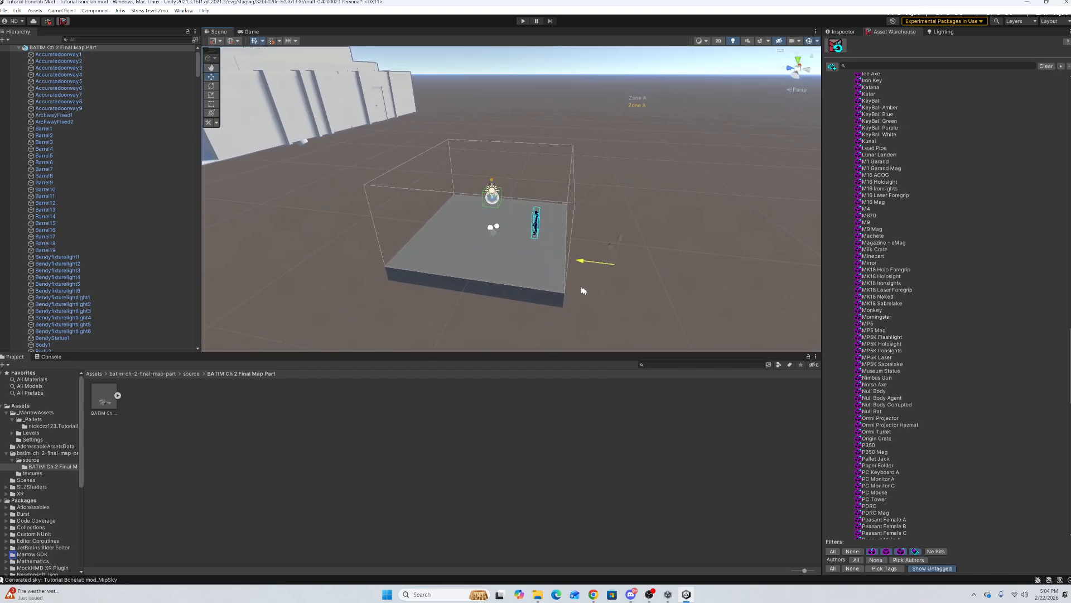
right_click_drag(629, 245, 724, 252)
left_click_drag(749, 260, 826, 385)
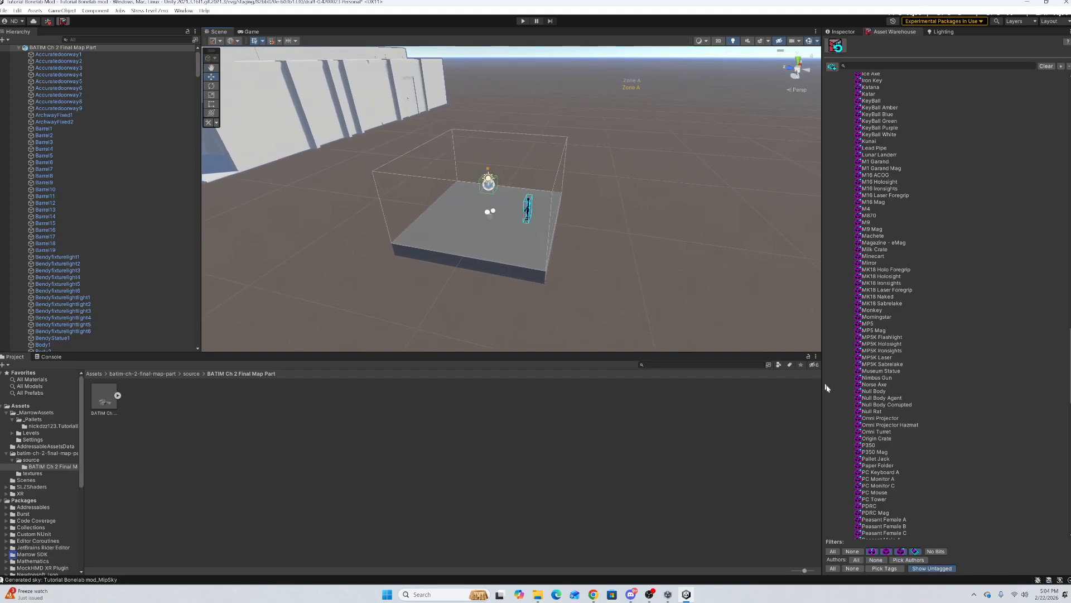
right_click_drag(657, 256, 517, 246)
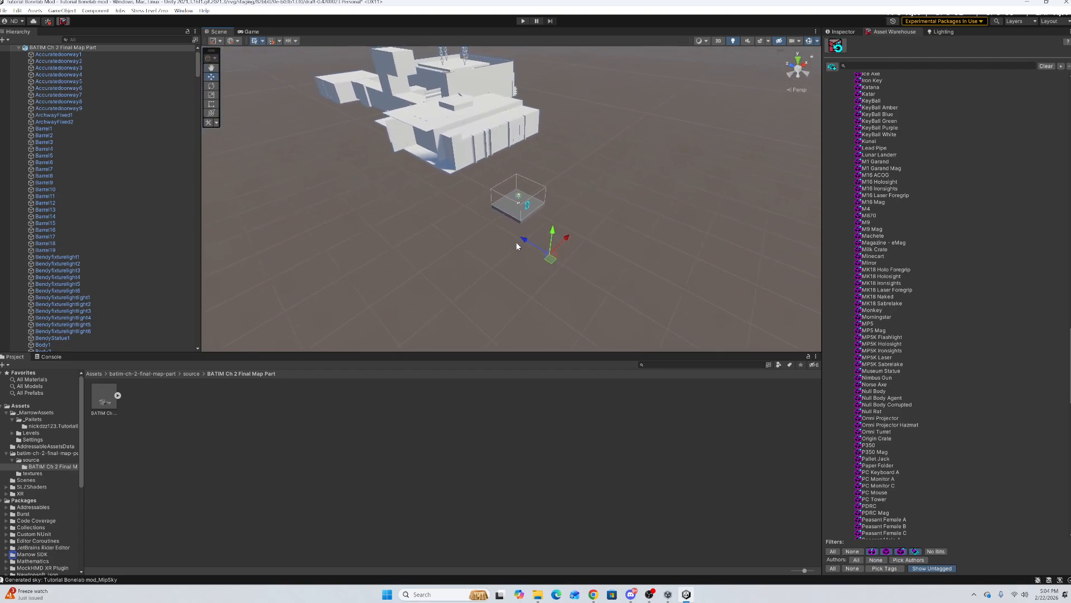
left_click_drag(525, 241, 623, 331)
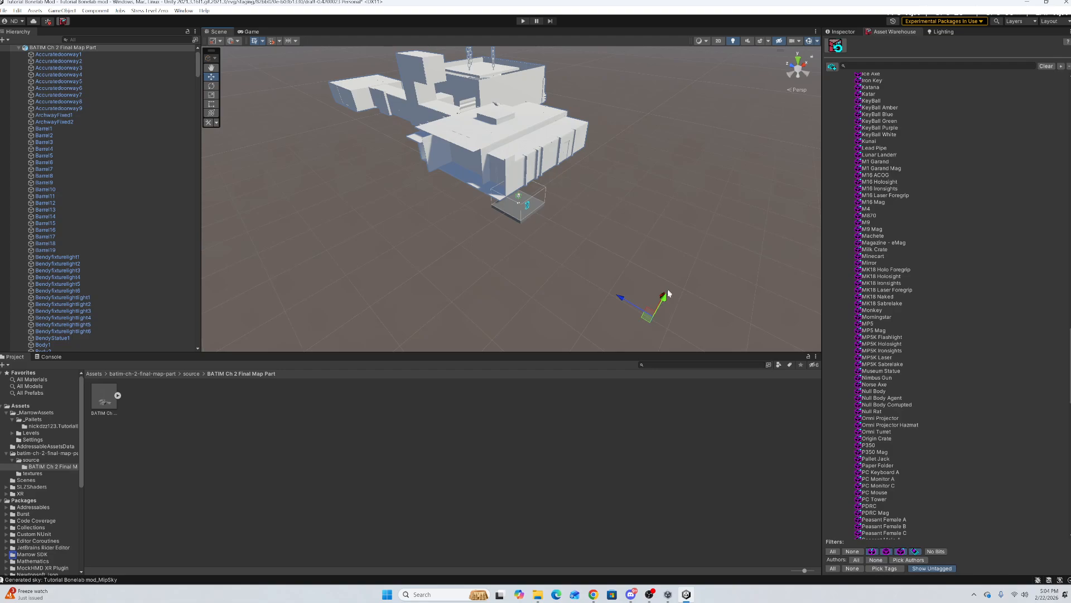
left_click_drag(663, 295, 656, 396)
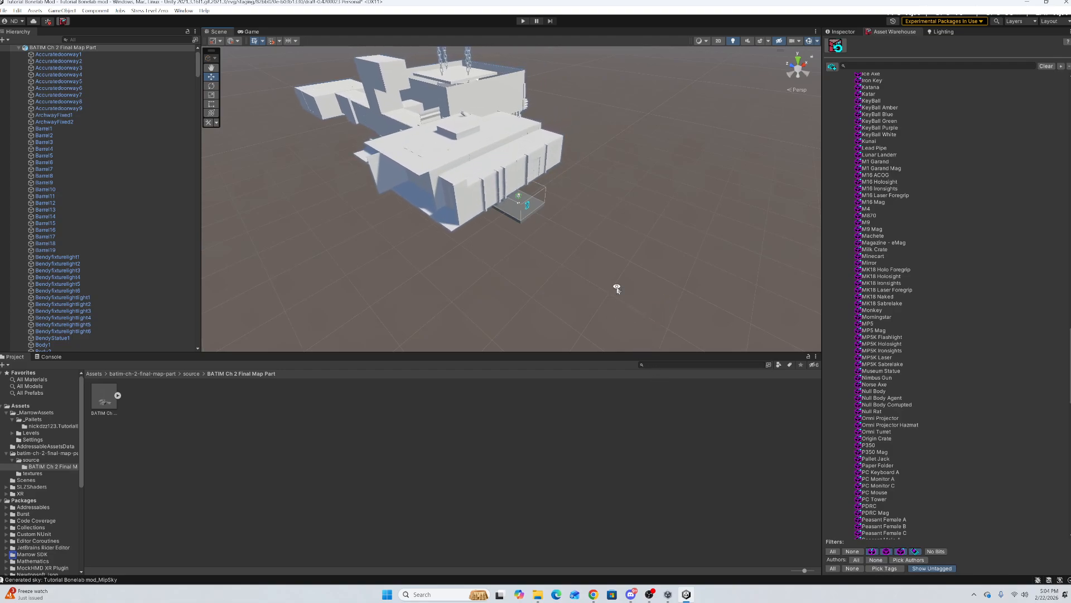
right_click_drag(617, 288, 643, 307)
left_click_drag(545, 315, 704, 261)
Select the Ground platform and adjust its height until its top is level with the floor of the map model.
right_click_drag(638, 245, 701, 256)
key("w")
left_click(685, 261)
right_click_drag(611, 270, 645, 232)
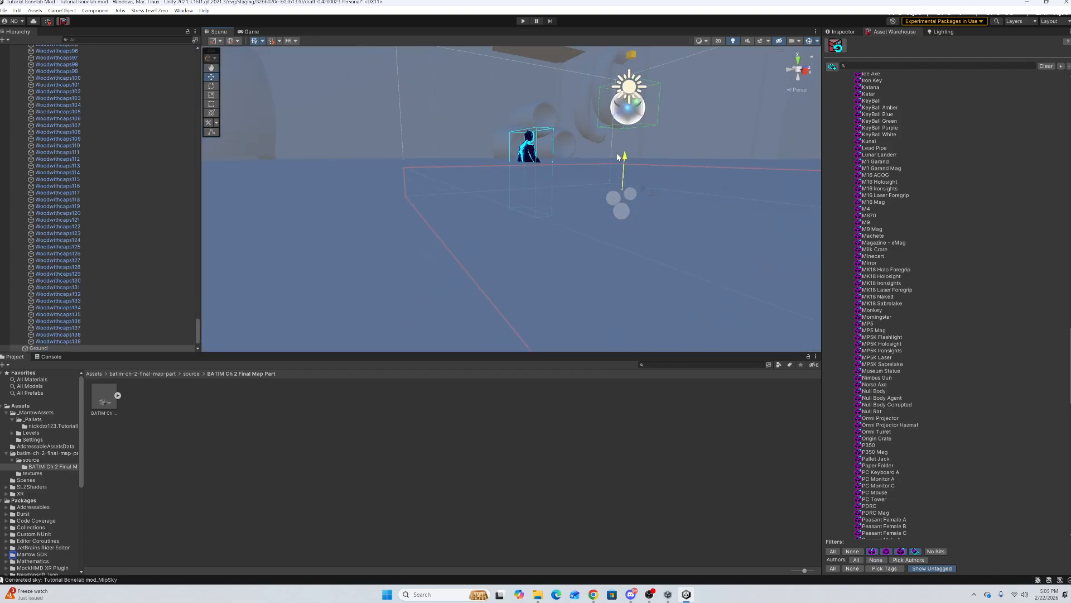
left_click_drag(616, 148, 616, 144)
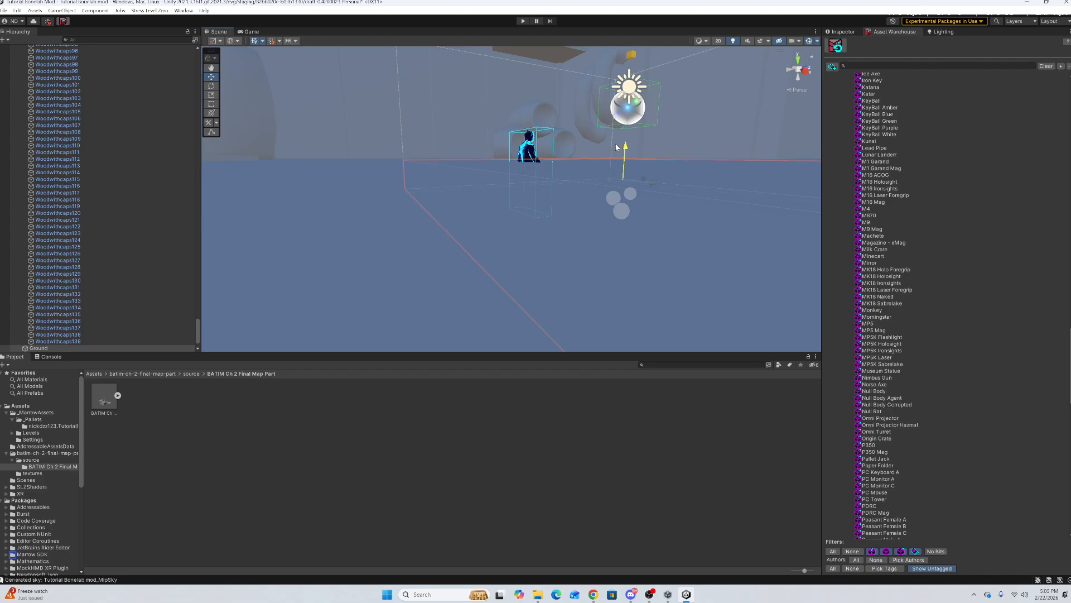
left_click_drag(617, 147, 617, 146)
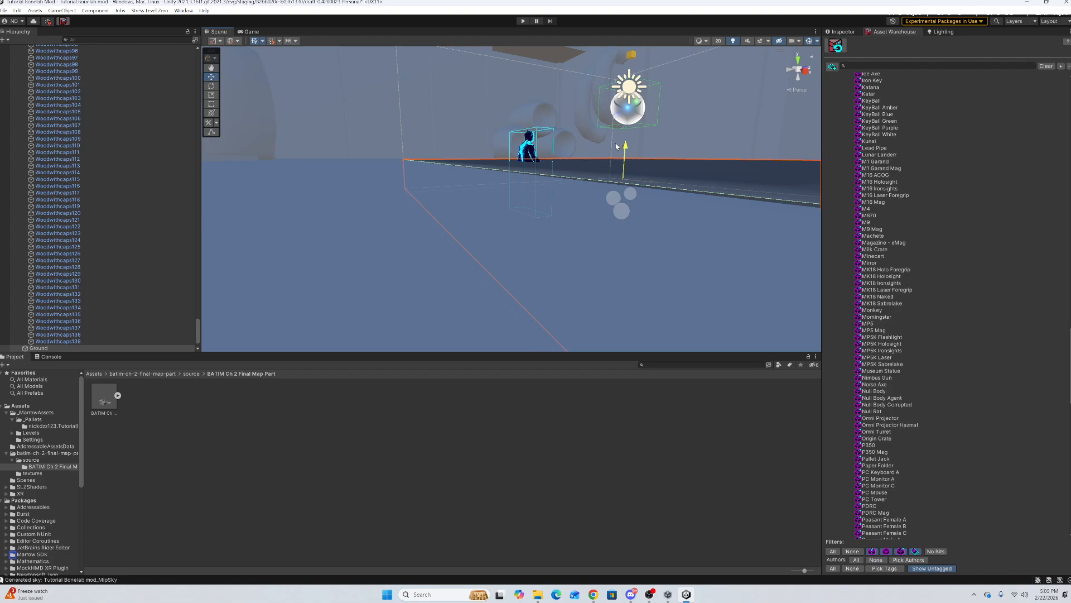
left_click_drag(616, 146, 616, 146)
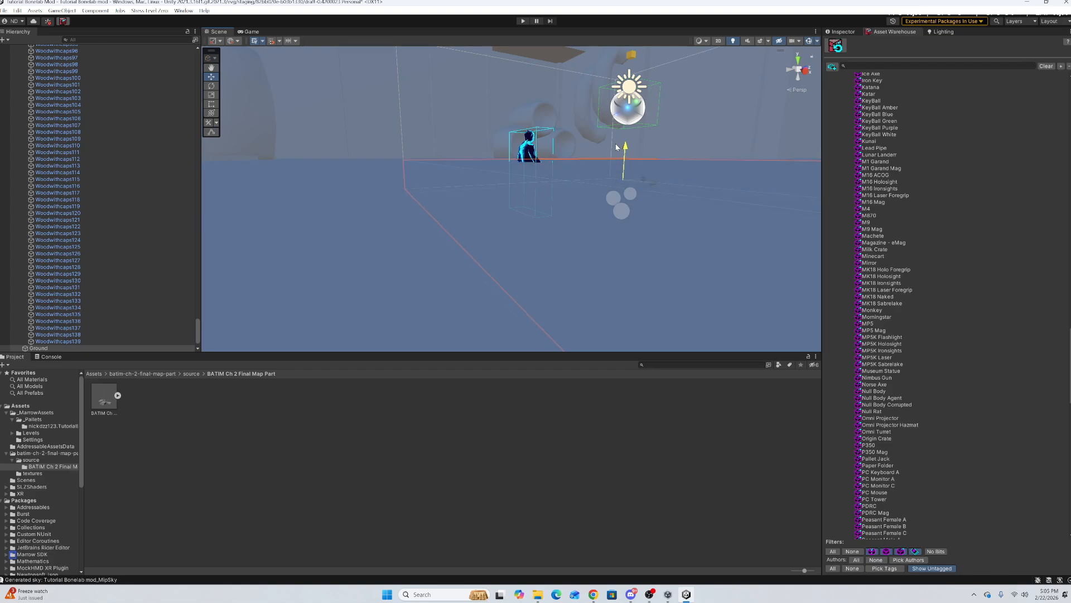
Select the Player Marker and raise it so its feet are above the map model's floor.
mouse_move(451, 256)
right_mouse_down()
mouse_move(450, 287)
mouse_move(459, 259)
mouse_move(434, 238)
mouse_move(430, 247)
right_mouse_up()
key("w")
left_click(513, 147)
key("w")
key("s")
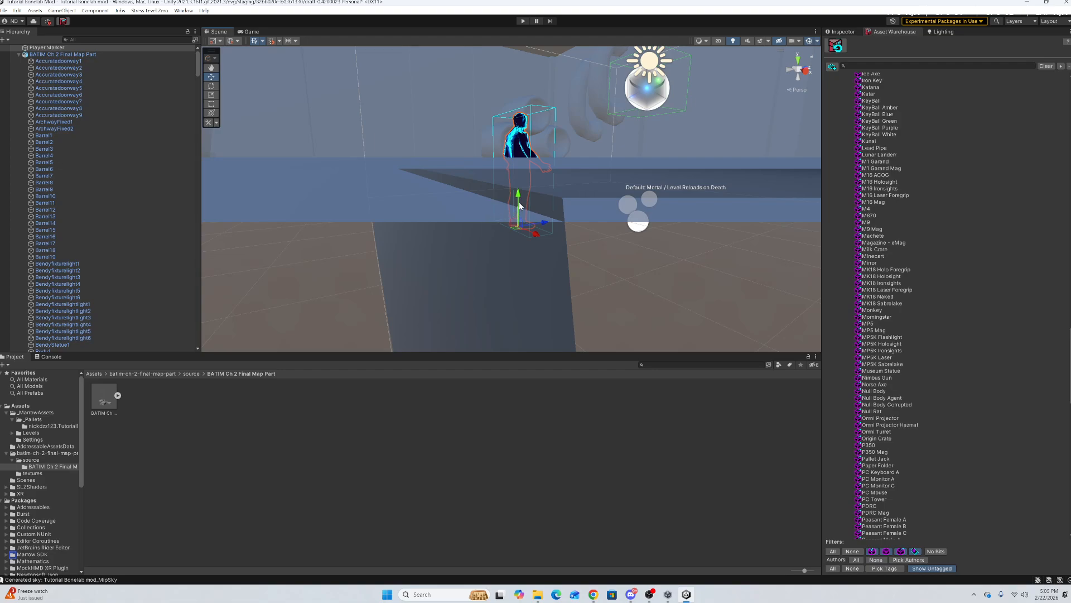
left_click_drag(520, 206, 520, 129)
Scale the Ground platform along its two horizontal axes into a long slab reaching the far end of the map model.
mouse_move(489, 221)
right_mouse_down()
mouse_move(478, 186)
mouse_move(481, 211)
mouse_move(561, 231)
mouse_move(450, 279)
mouse_move(429, 316)
mouse_move(514, 290)
mouse_move(664, 292)
mouse_move(736, 313)
mouse_move(601, 243)
mouse_move(659, 205)
mouse_move(609, 211)
mouse_move(533, 163)
mouse_move(494, 265)
mouse_move(502, 344)
mouse_move(490, 423)
mouse_move(605, 282)
mouse_move(729, 168)
mouse_move(809, 139)
mouse_move(830, 146)
right_mouse_up()
key("w")
key("s")
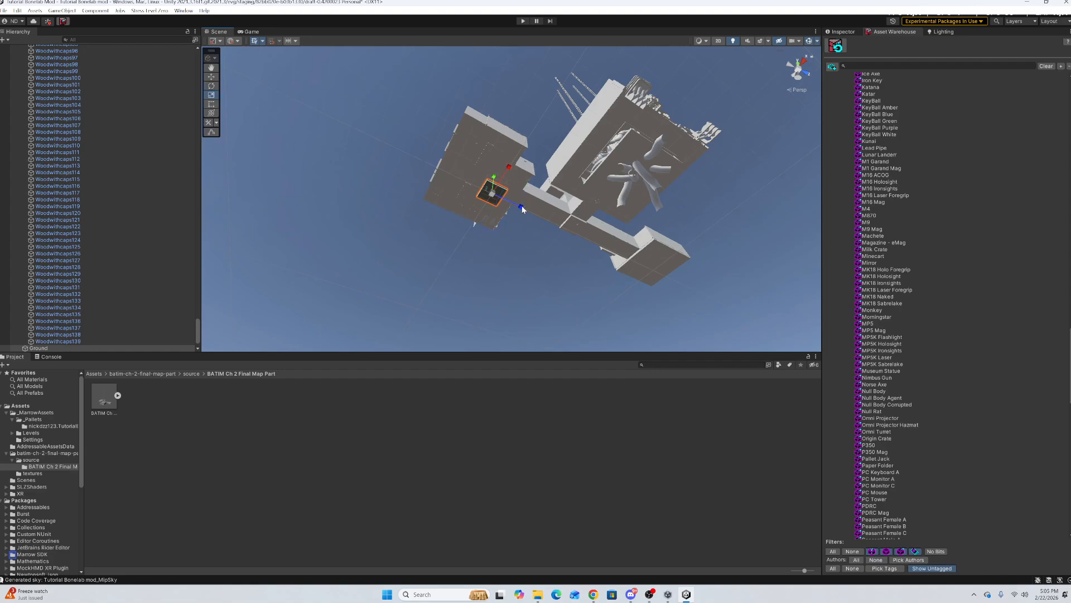
left_click_drag(519, 201, 522, 208)
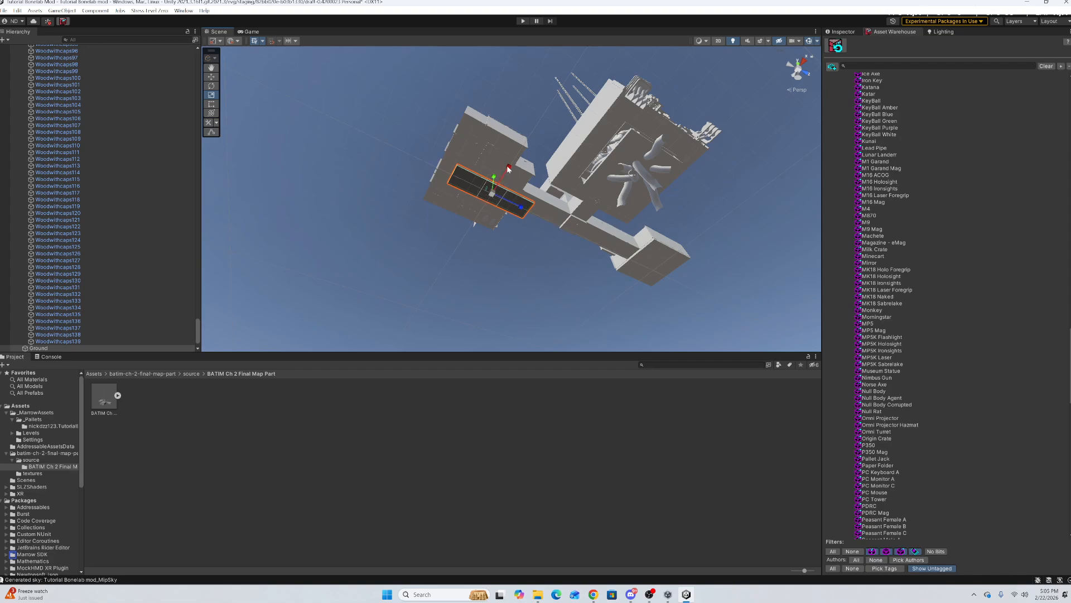
left_click_drag(509, 168, 590, 122)
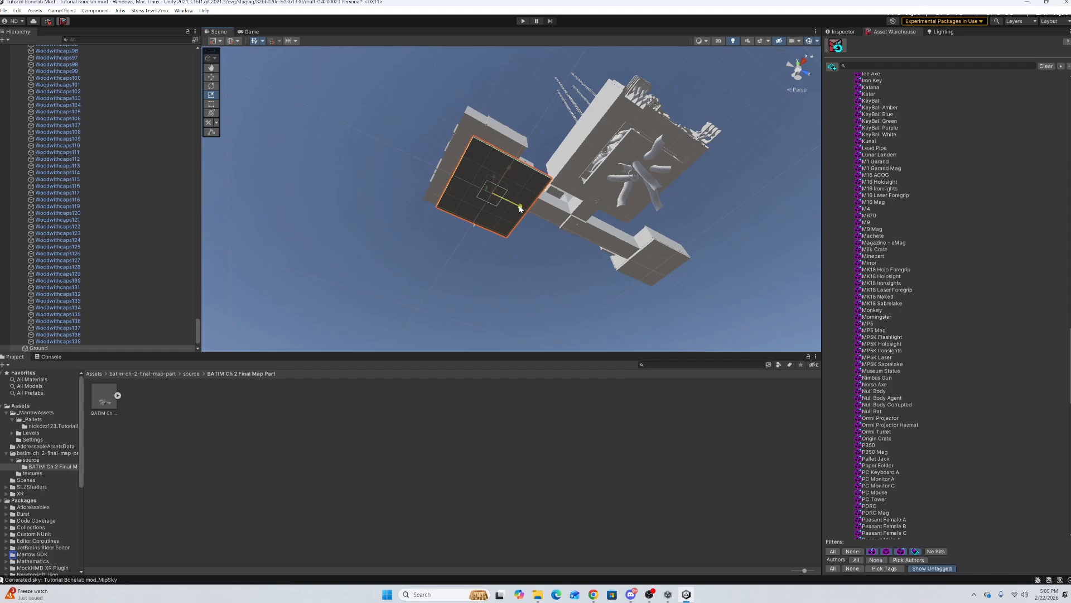
left_click_drag(524, 209, 685, 244)
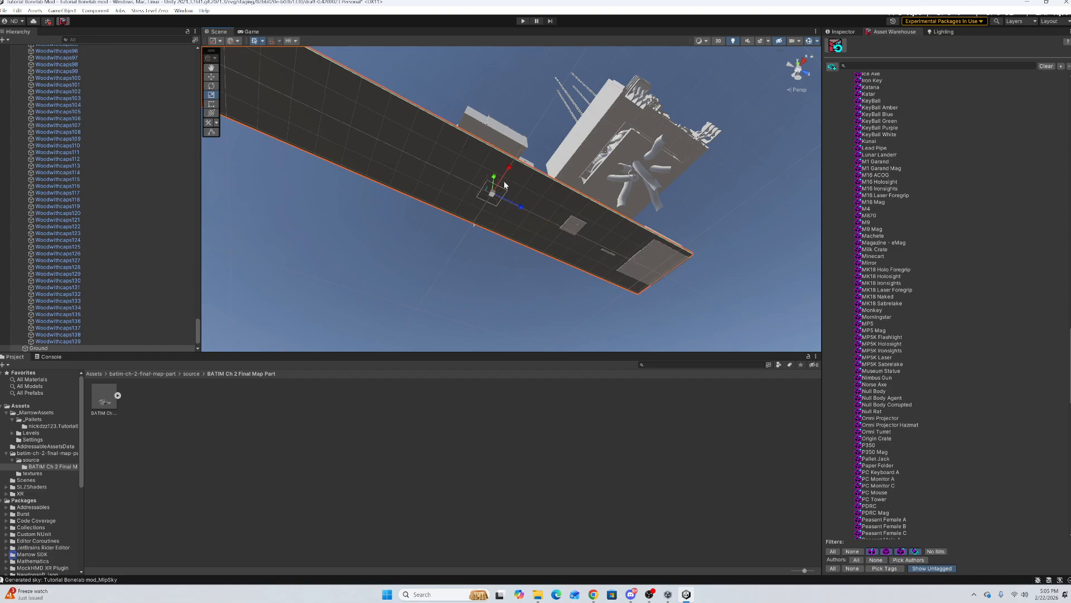
Move the enlarged Ground slab along its length toward the far end of the map model.
right_click_drag(364, 245, 342, 235)
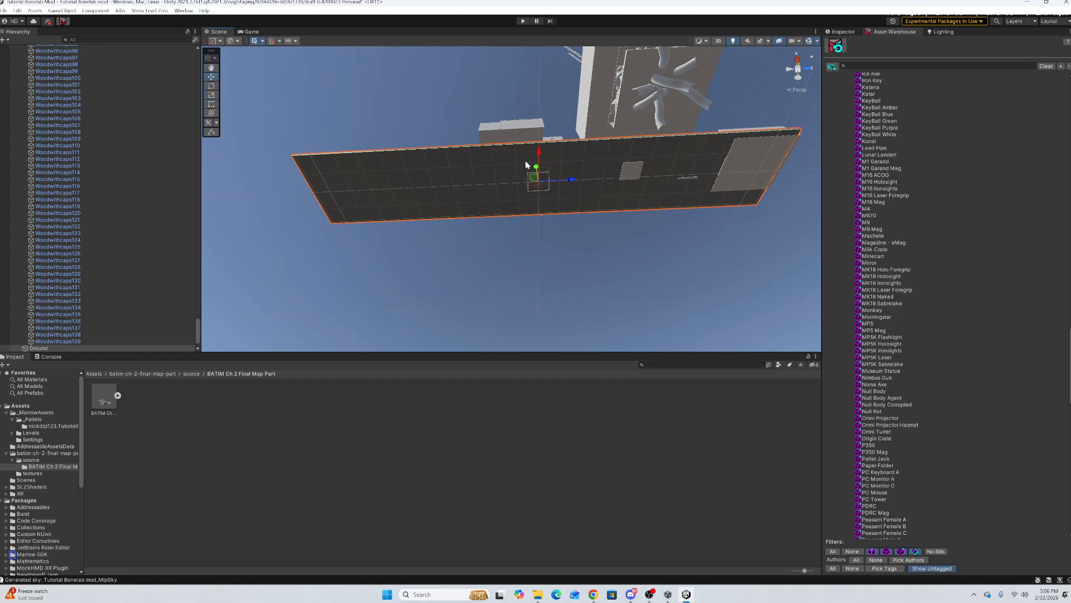
left_click_drag(577, 181, 753, 182)
right_click_drag(613, 262, 237, 166)
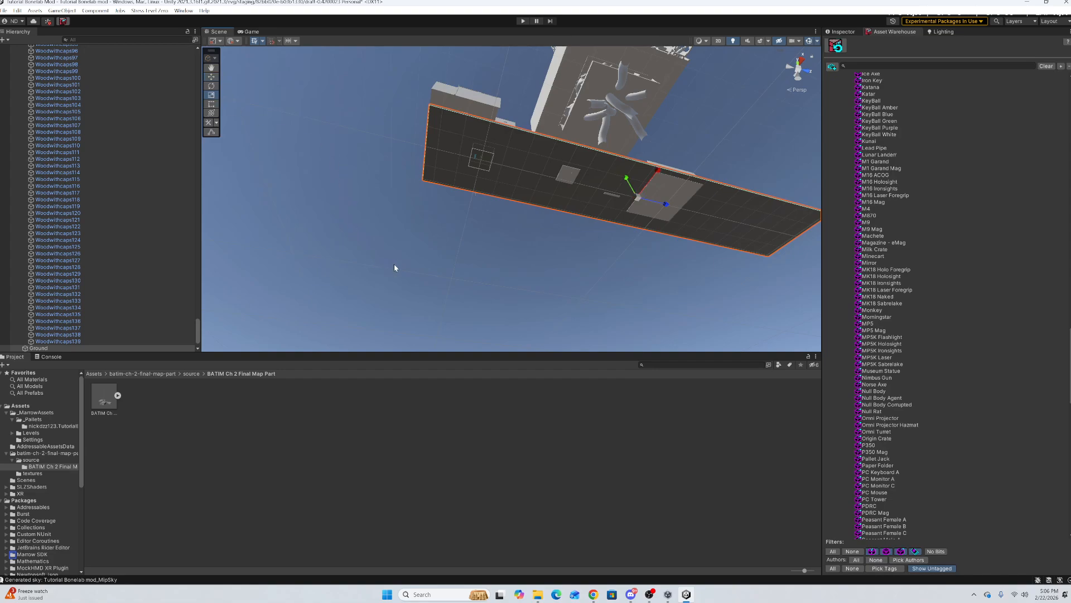
Move the Ground slab back along its length so it spans the underside of the map model.
right_click_drag(394, 267, 564, 251)
left_click_drag(620, 191, 572, 181)
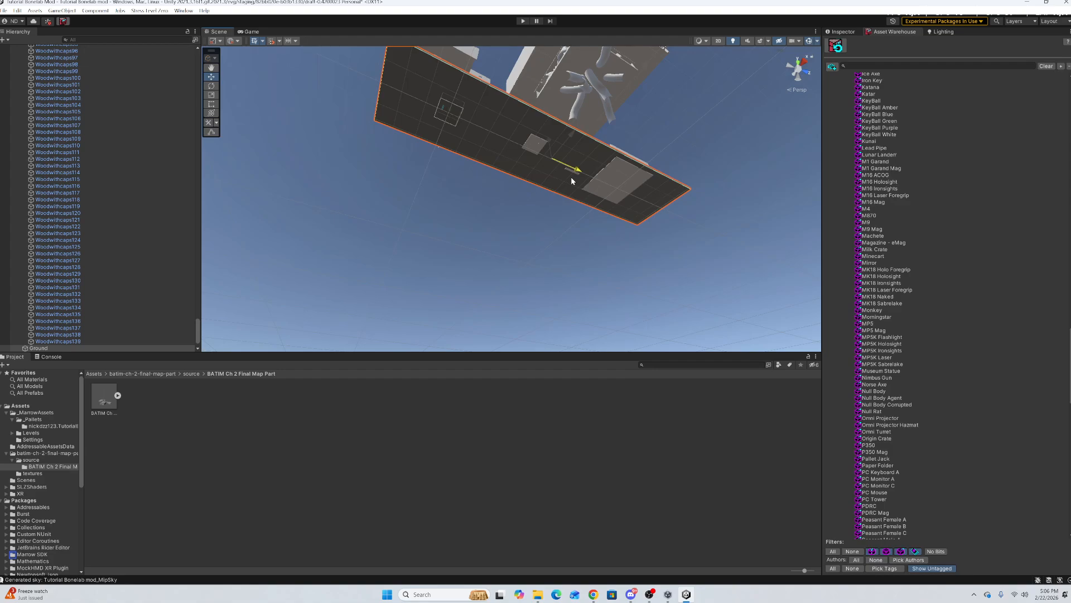
Widen the Ground slab along its short horizontal axis and shift it sideways until it covers the map model's whole footprint.
left_click_drag(581, 258, 603, 337, "alt")
mouse_move(603, 336)
right_mouse_down()
mouse_move(615, 396)
mouse_move(622, 335)
mouse_move(628, 363)
mouse_move(708, 411)
mouse_move(675, 436)
mouse_move(685, 428)
mouse_move(727, 440)
mouse_move(735, 463)
mouse_move(696, 459)
mouse_move(652, 414)
mouse_move(567, 242)
mouse_move(462, 215)
right_mouse_up()
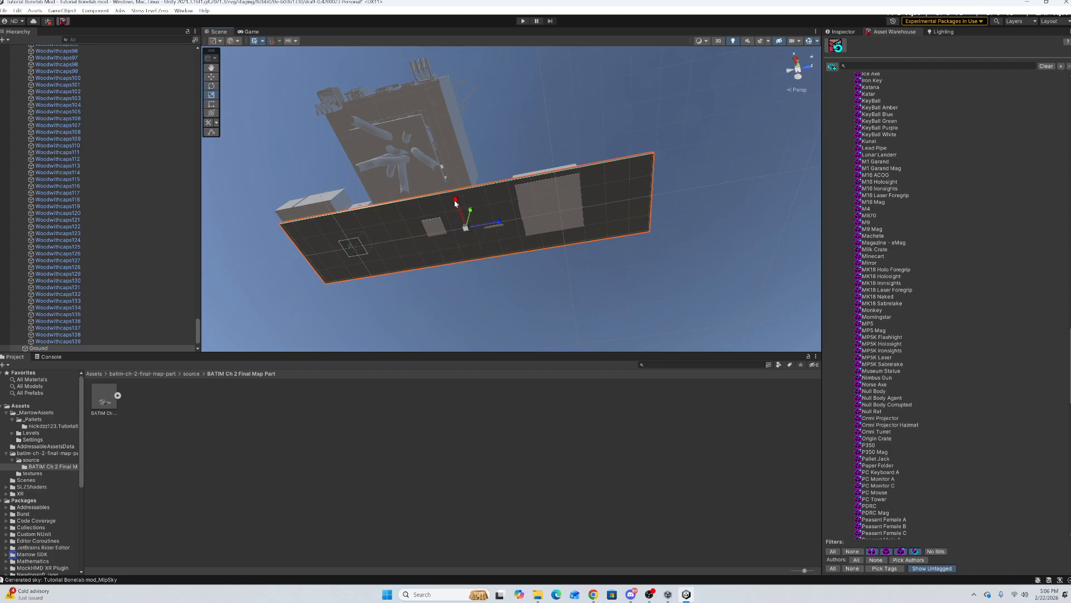
left_click_drag(455, 202, 429, 177)
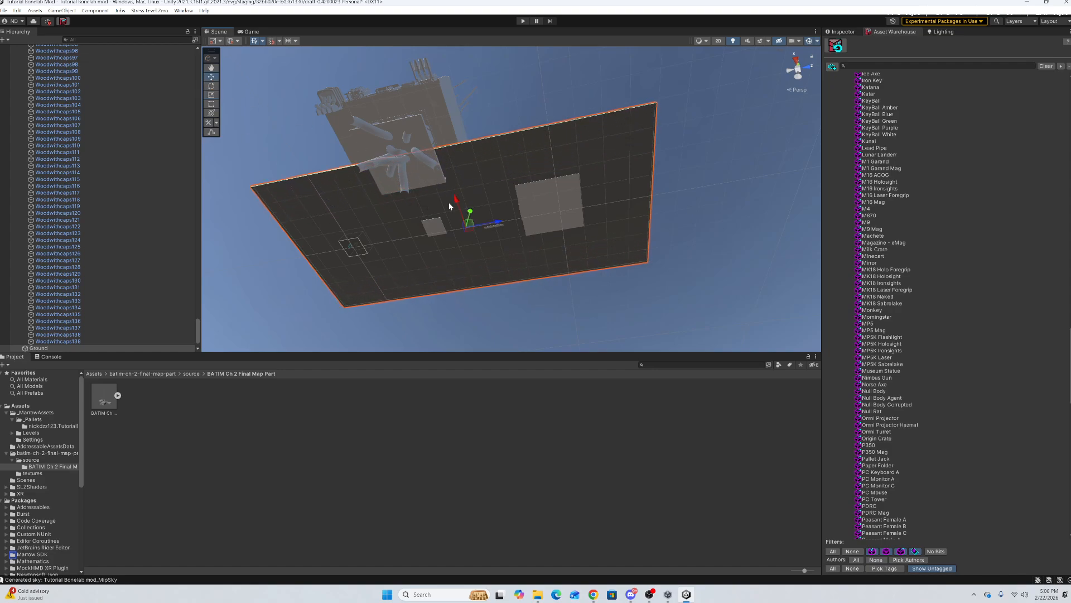
left_click_drag(456, 205, 416, 159)
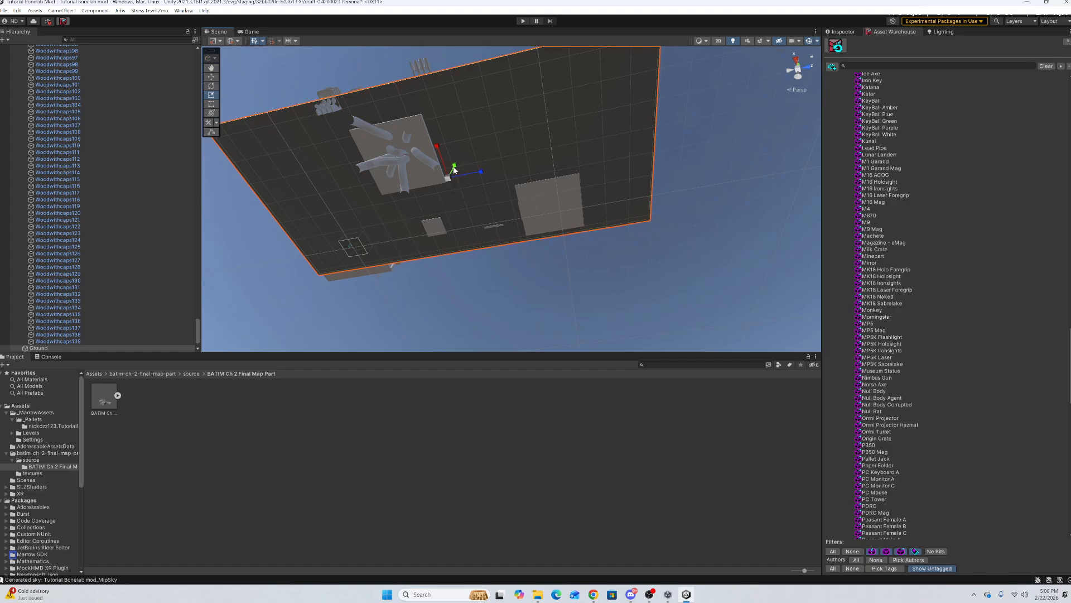
left_click_drag(445, 169, 445, 167)
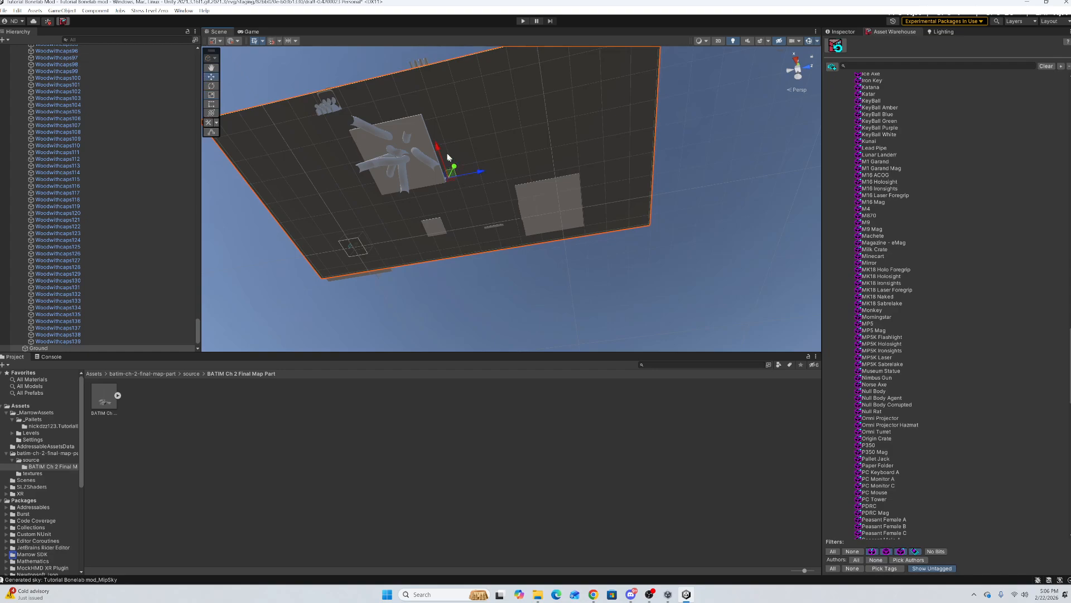
left_click_drag(438, 152, 441, 158)
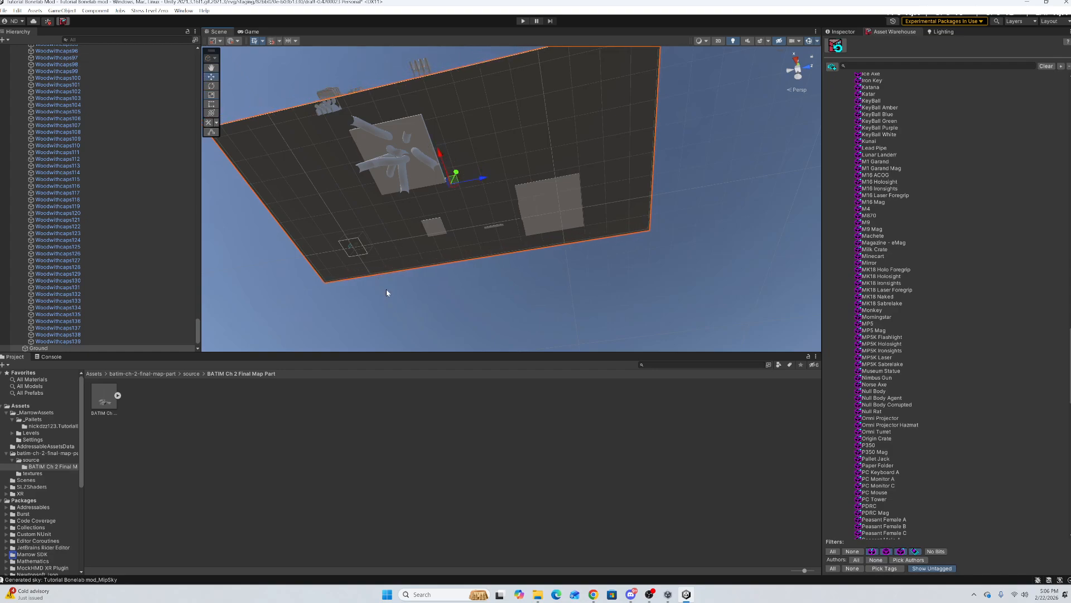
Open the map part's textures folder and try to apply its first texture to the untextured map model.
right_click_drag(386, 289, 521, 246)
key("w")
right_click_drag(508, 305, 620, 293)
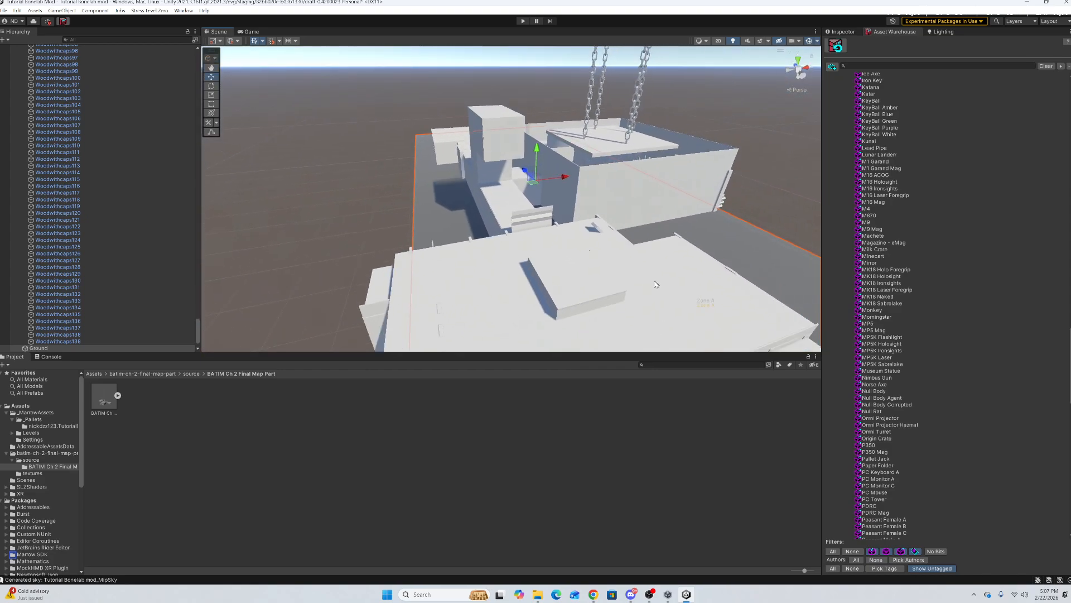
left_click(46, 468)
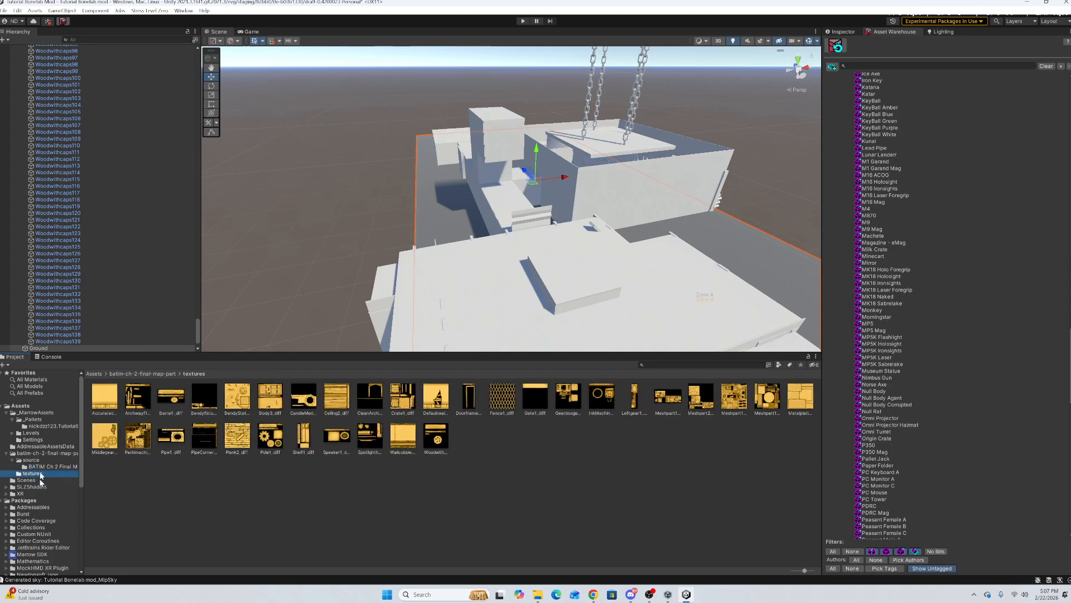
key("w")
right_click_drag(380, 279, 395, 290)
key("s")
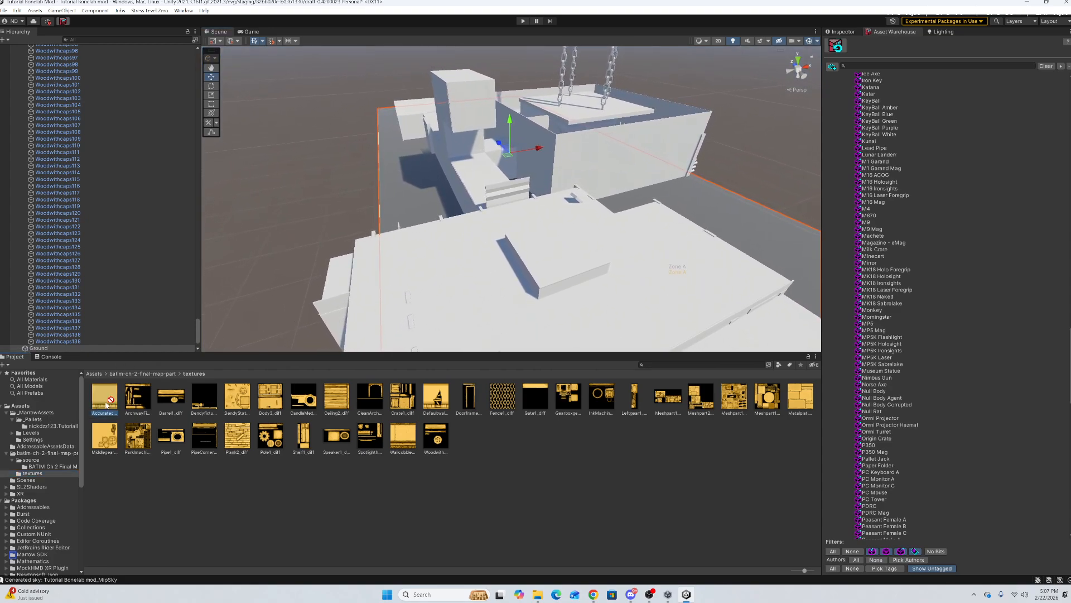
left_click_drag(569, 160, 71, 392)
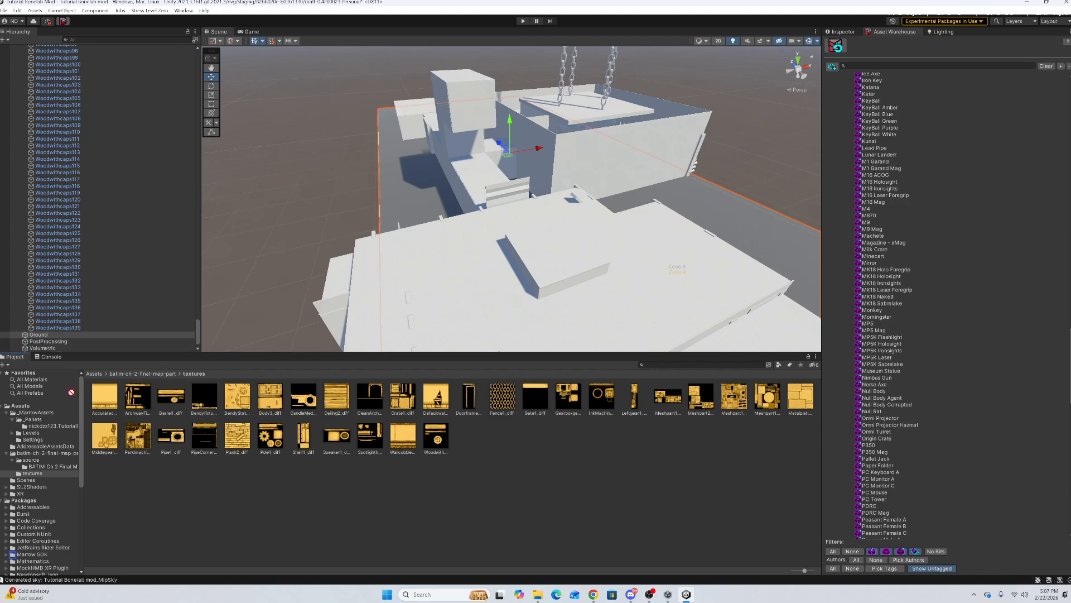
Examine the map model above the Ground slab from outside and from floor level near the arched doorway.
right_click_drag(410, 285, 442, 252)
key("w")
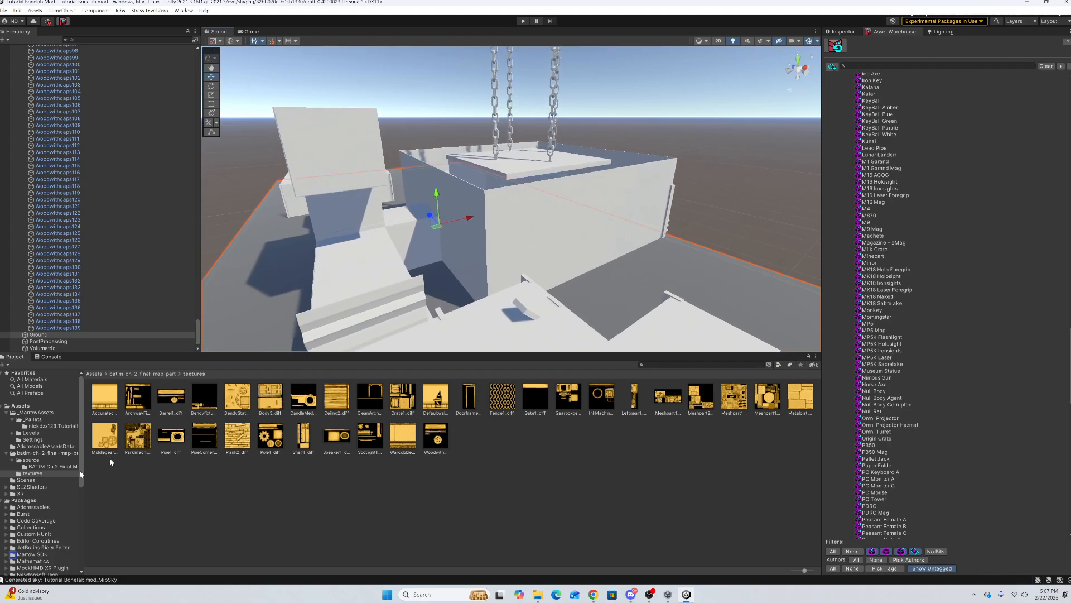
scroll(36, 506, "down", 6)
scroll(39, 504, "down", 1)
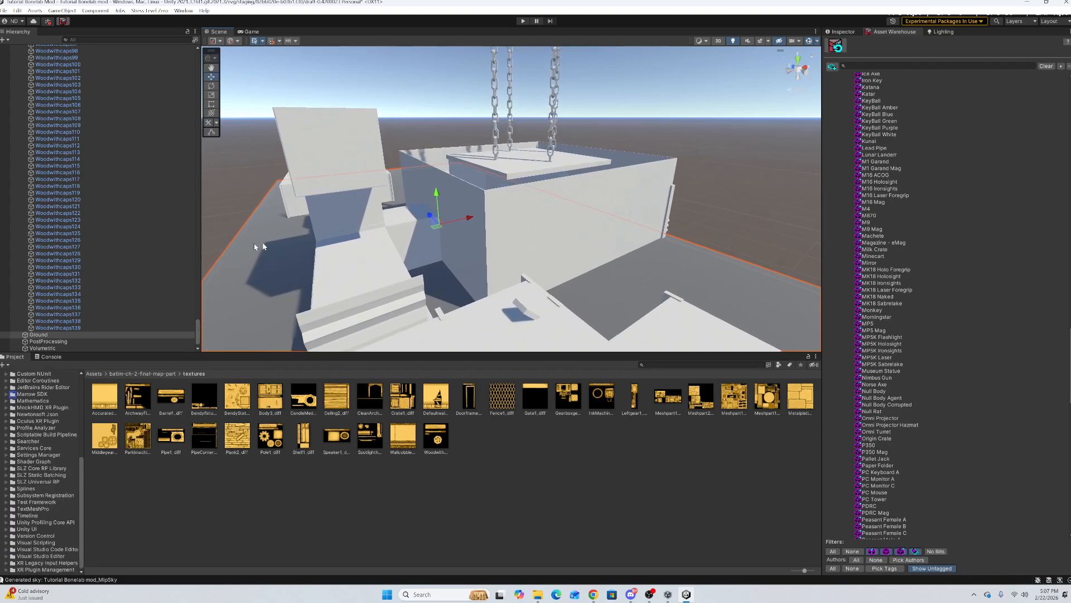
right_click_drag(505, 246, 492, 221)
key("w")
key("w")
right_click_drag(494, 235, 530, 229)
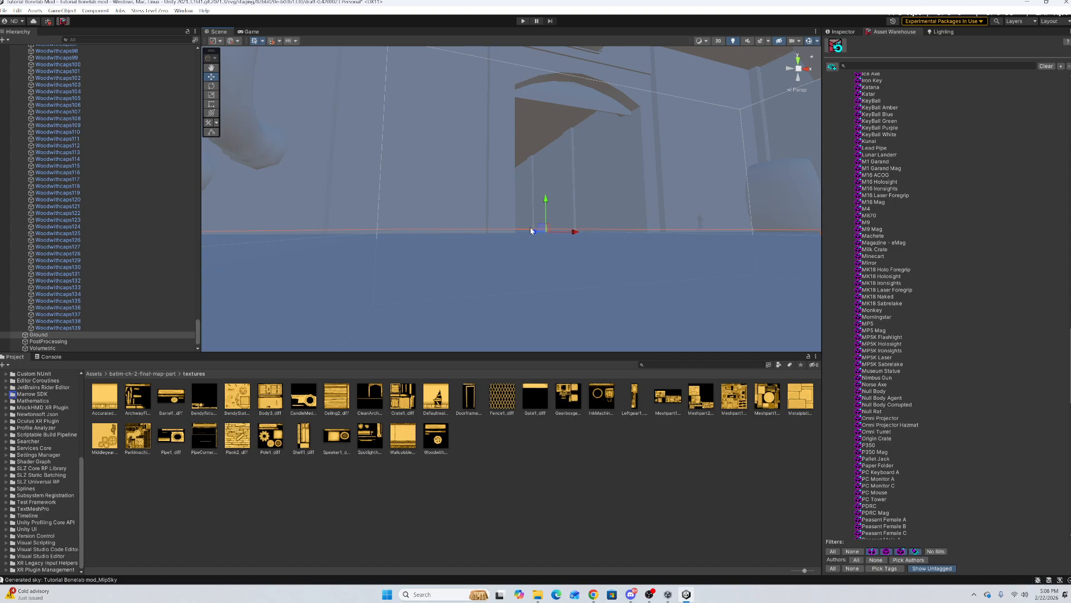
left_click(649, 594)
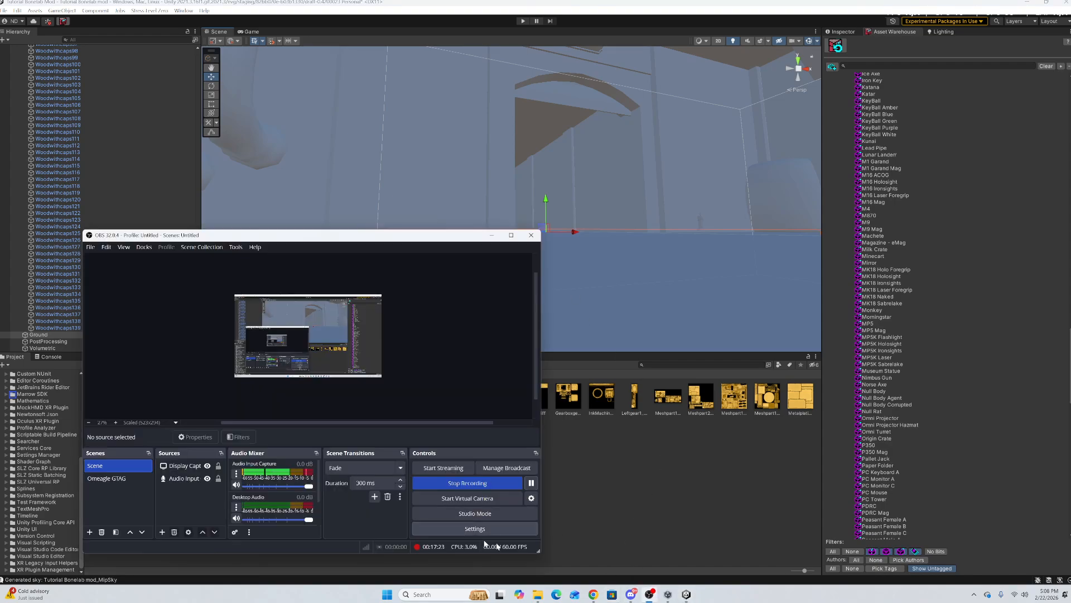